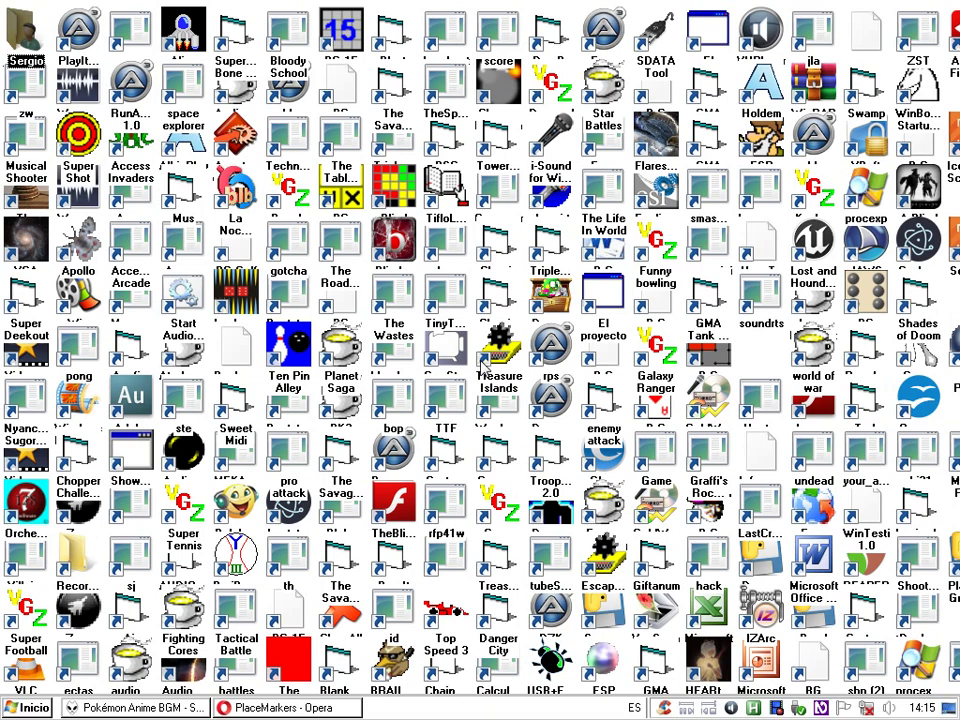
# Switch to the PlaceMarkers page in Opera and open the add-on's specific search dialog.
pyautogui.hotkey('alt', 'Tab')
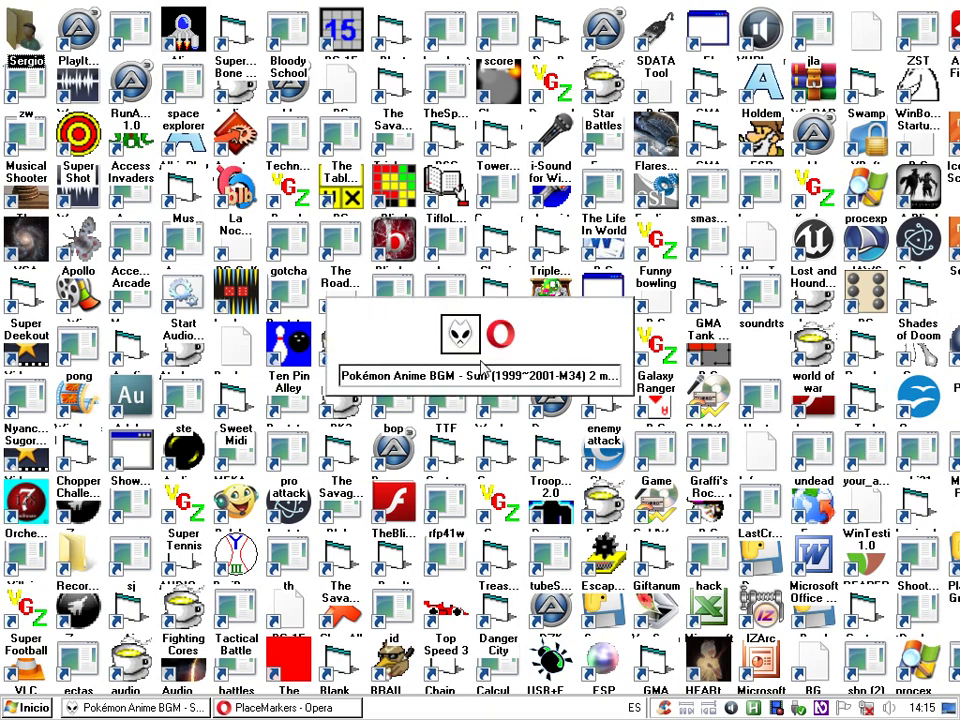
pyautogui.hotkey('alt', 'Tab')
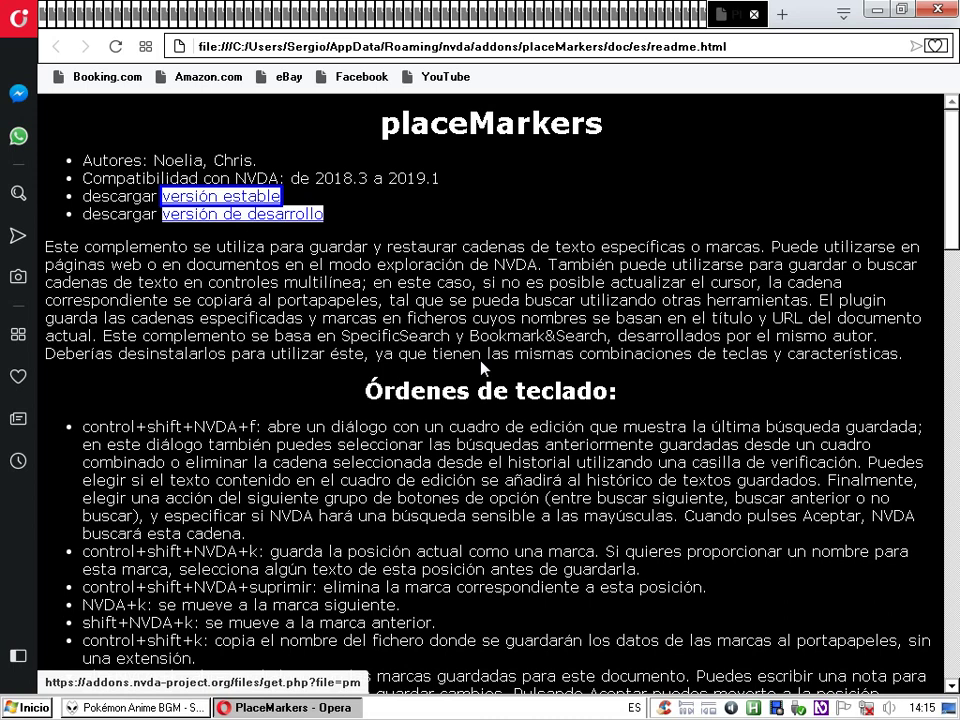
pyautogui.press('ctrl+shift+Insert+f')
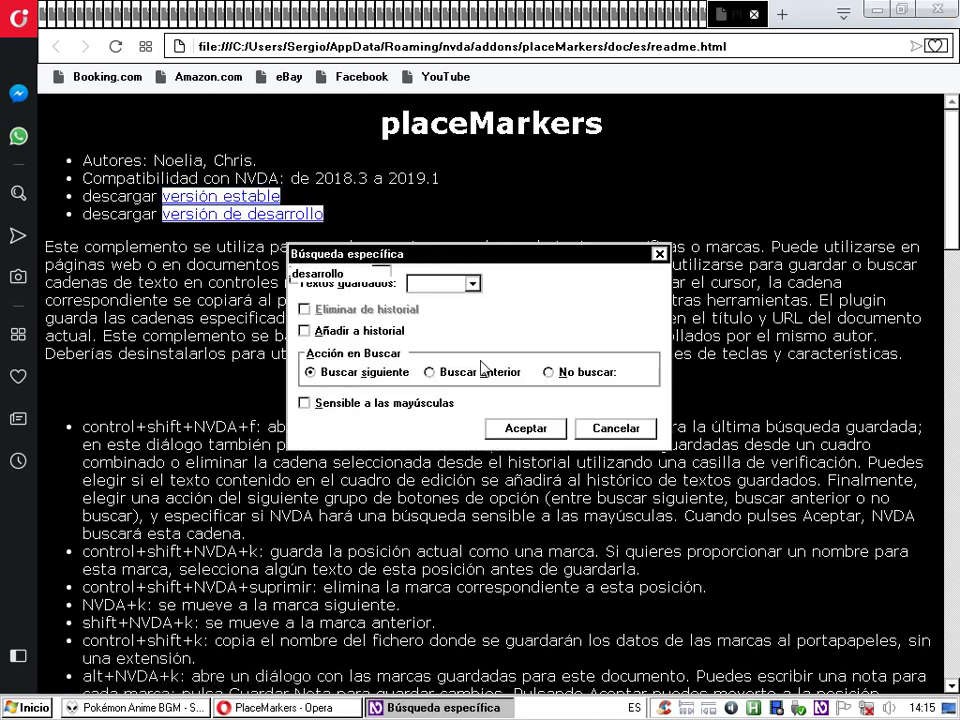
# Replace the search text in the Búsqueda específica dialog with "versión".
pyautogui.press('BackSpace')
pyautogui.press('BackSpace')
pyautogui.press('BackSpace')
pyautogui.press('BackSpace')
pyautogui.press('BackSpace')
pyautogui.press('BackSpace')
pyautogui.press('BackSpace')
pyautogui.press('BackSpace')
pyautogui.press('BackSpace')
pyautogui.press('BackSpace')
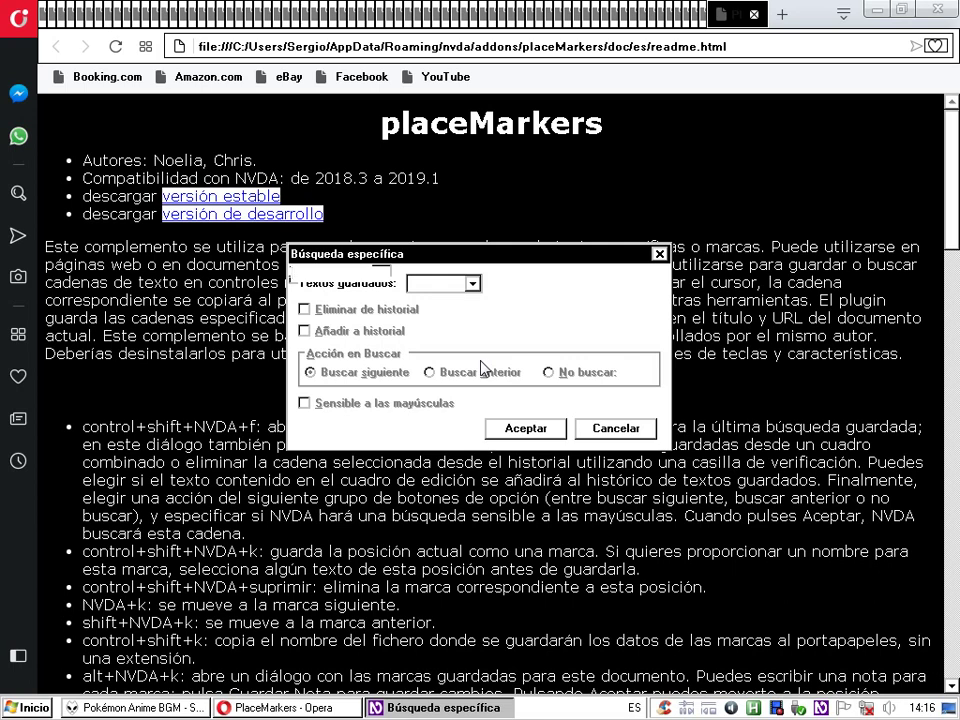
pyautogui.write('veer')
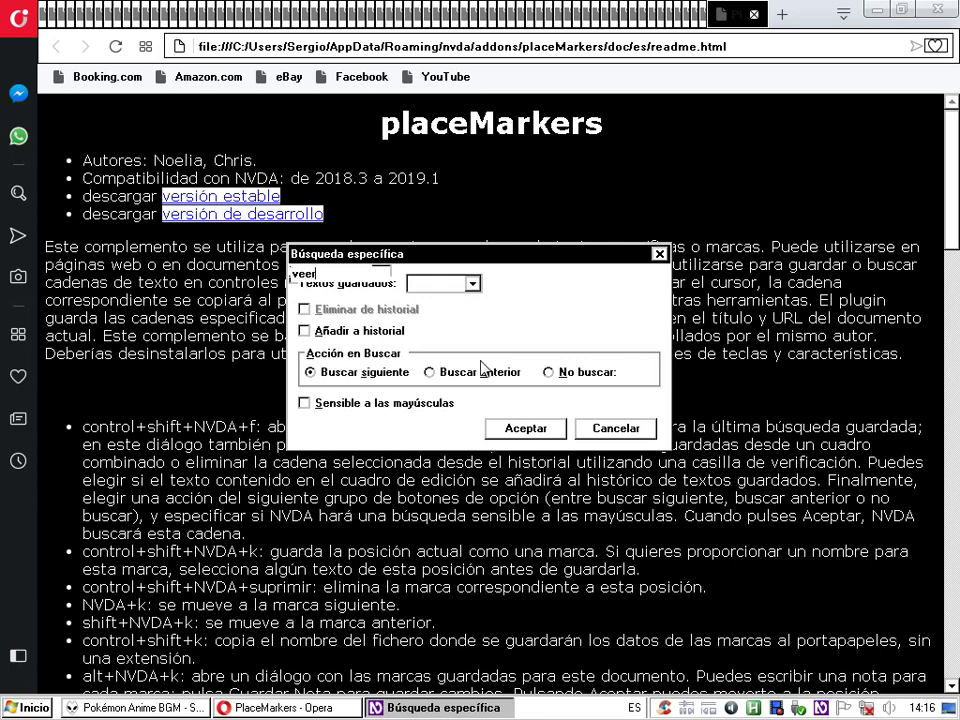
pyautogui.press('BackSpace')
pyautogui.press('BackSpace')
pyautogui.press('BackSpace')
pyautogui.press('BackSpace')
pyautogui.write('versión')
pyautogui.press('Tab')
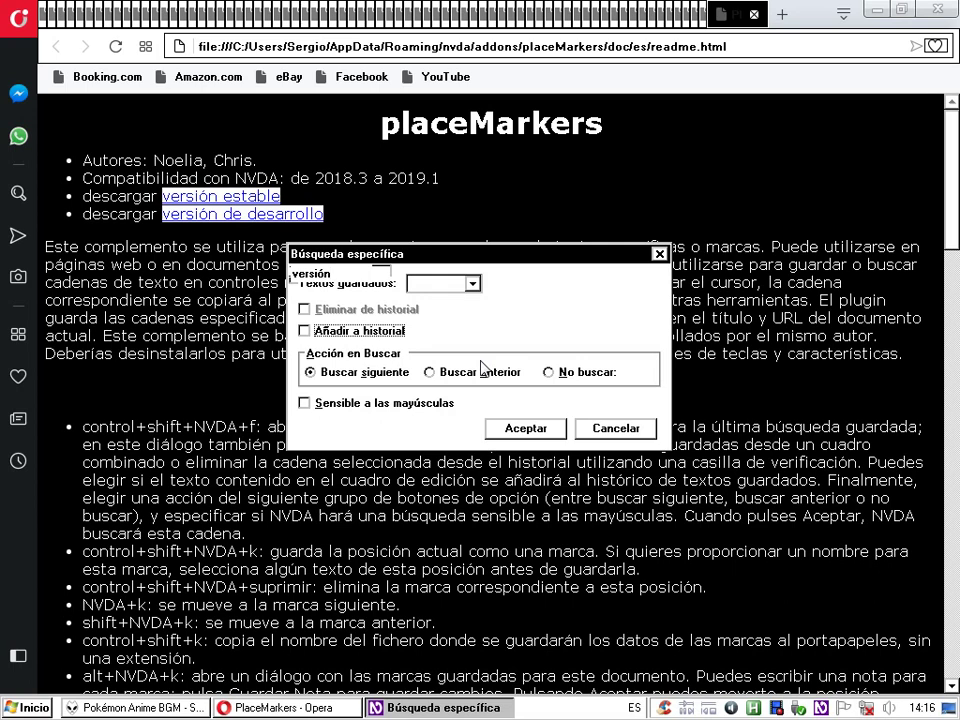
# Enable Añadir a historial for the text, set the search action to No buscar, and close the dialog.
pyautogui.press('space')
pyautogui.press('Tab')
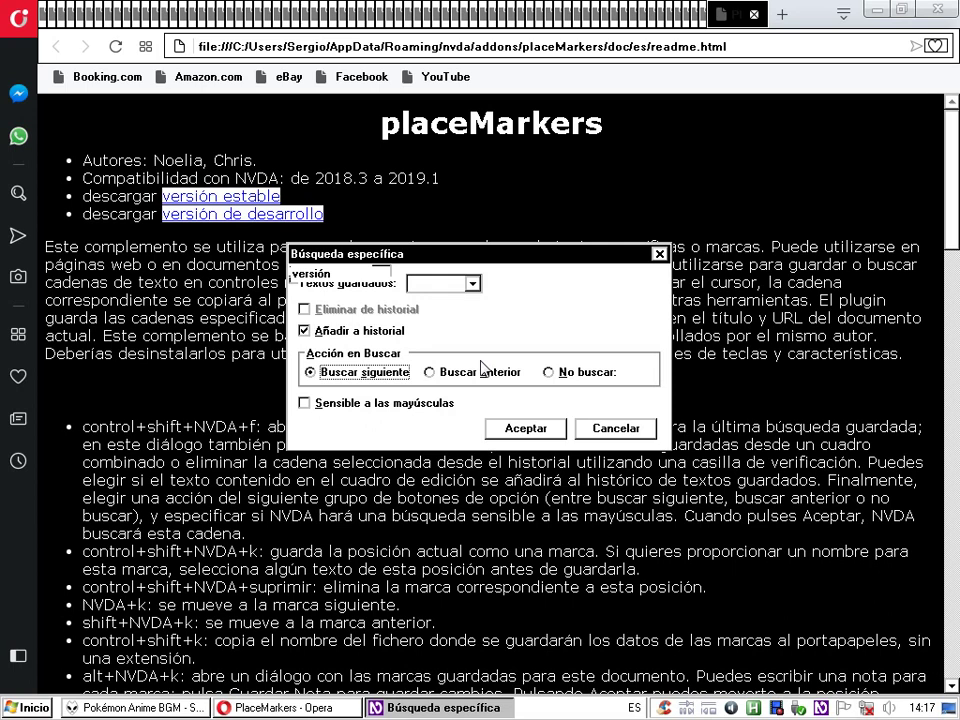
pyautogui.press('Down')
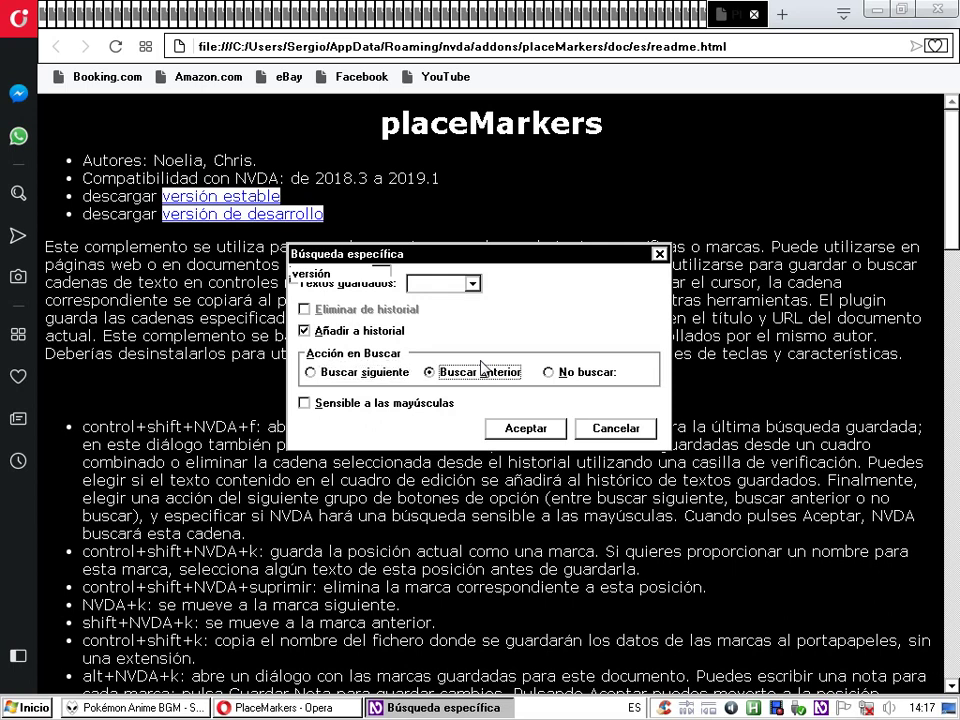
pyautogui.press('Down')
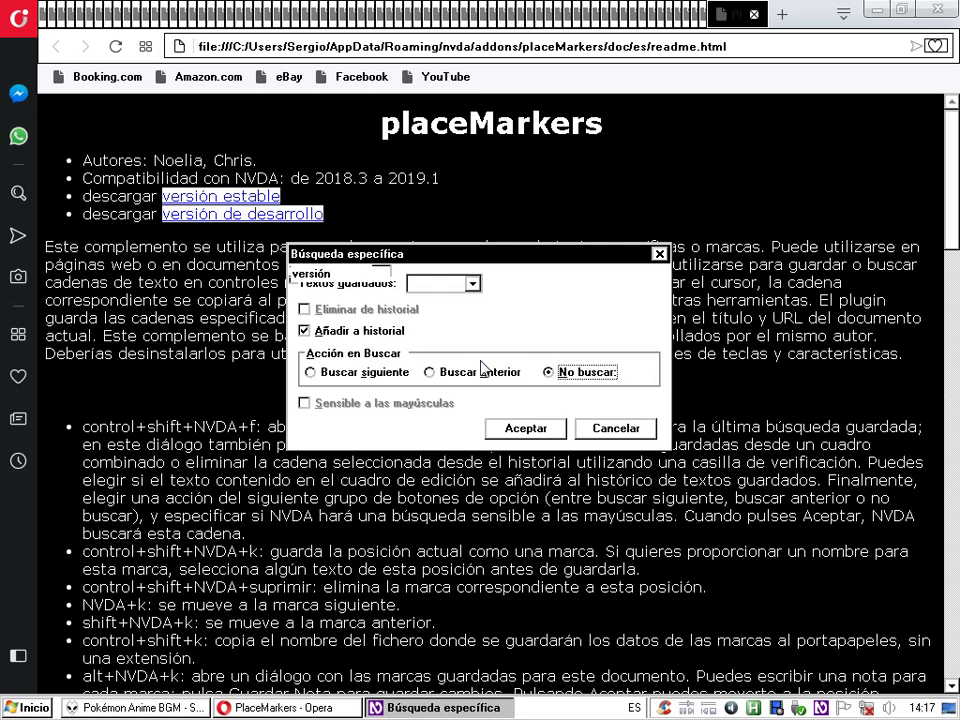
pyautogui.press('Escape')
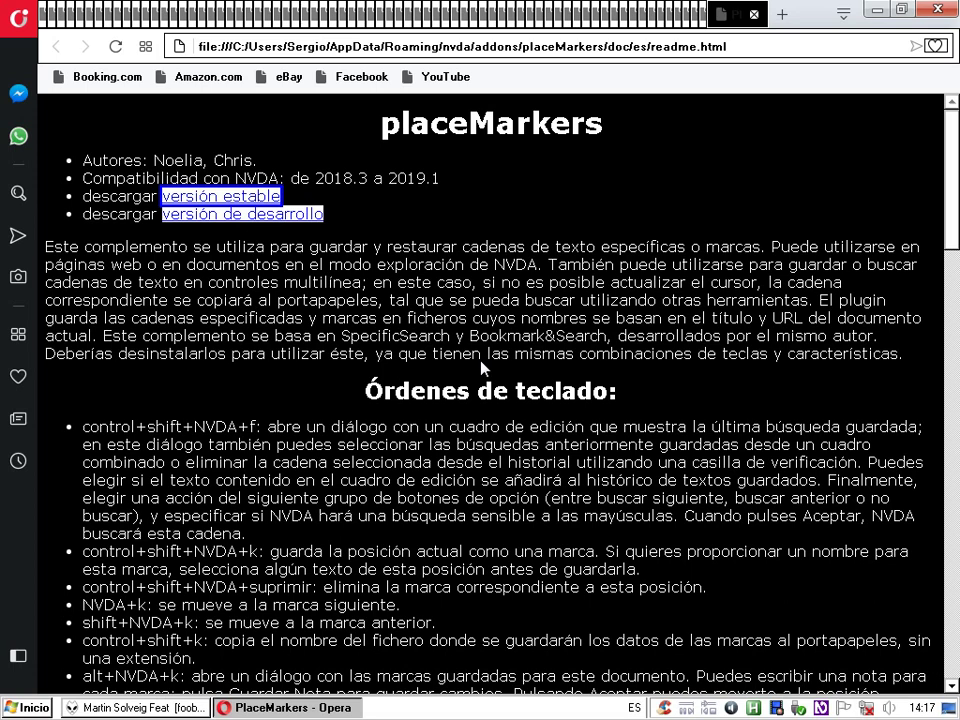
# Reopen the specific search dialog, clear the search text, and choose the saved text "versión".
pyautogui.press('ctrl+shift+Insert+f')
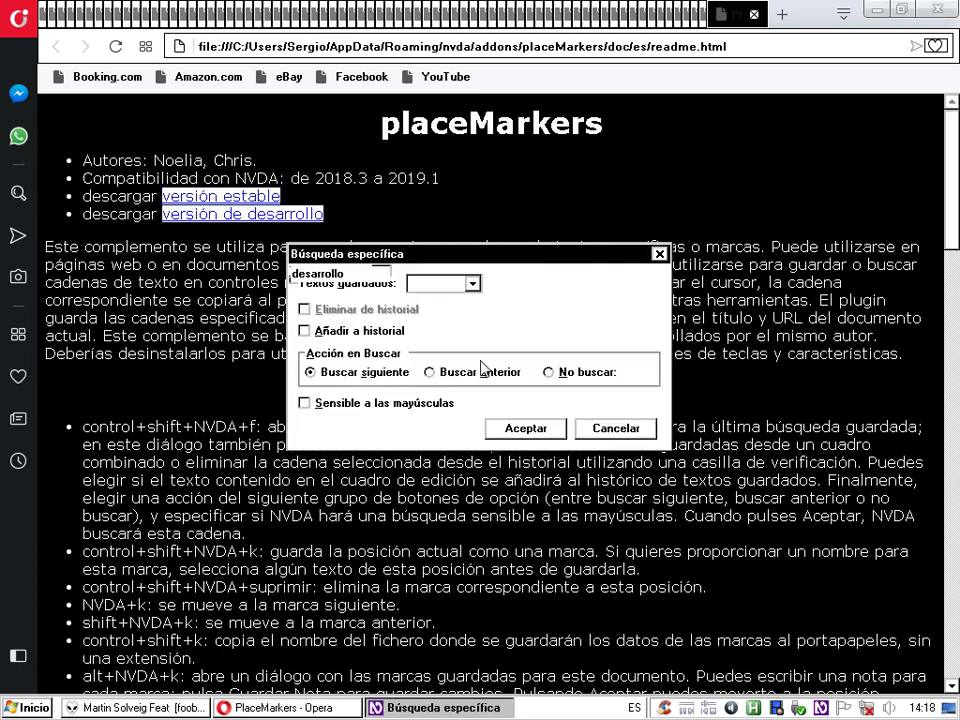
pyautogui.press('BackSpace')
pyautogui.press('BackSpace')
pyautogui.press('BackSpace')
pyautogui.press('BackSpace')
pyautogui.press('BackSpace')
pyautogui.press('BackSpace')
pyautogui.press('BackSpace')
pyautogui.press('BackSpace')
pyautogui.press('BackSpace')
pyautogui.press('BackSpace')
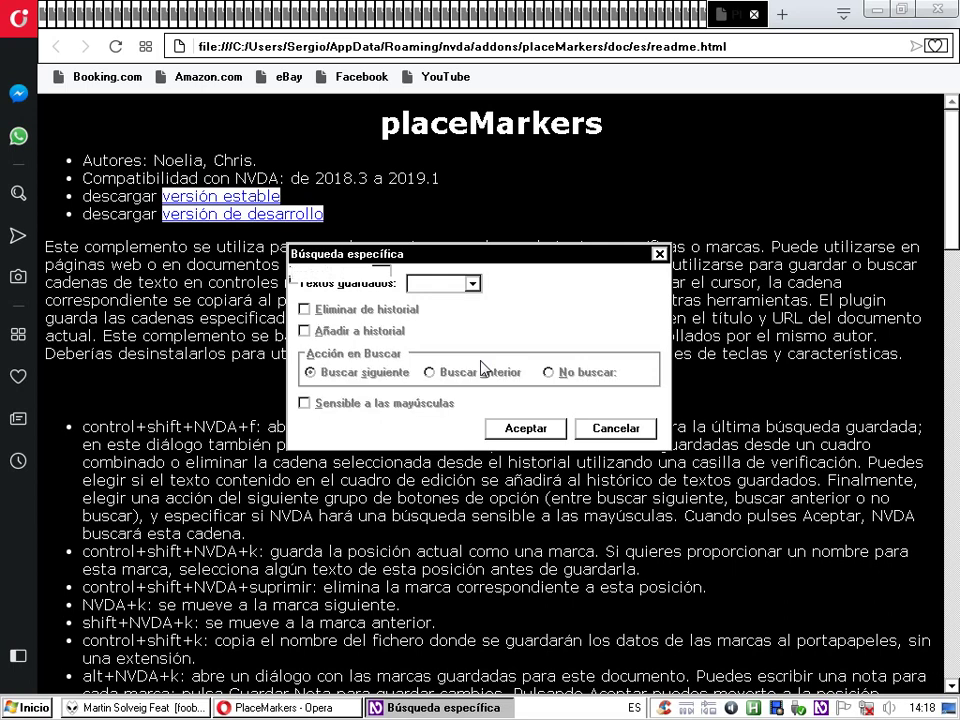
pyautogui.press('Tab')
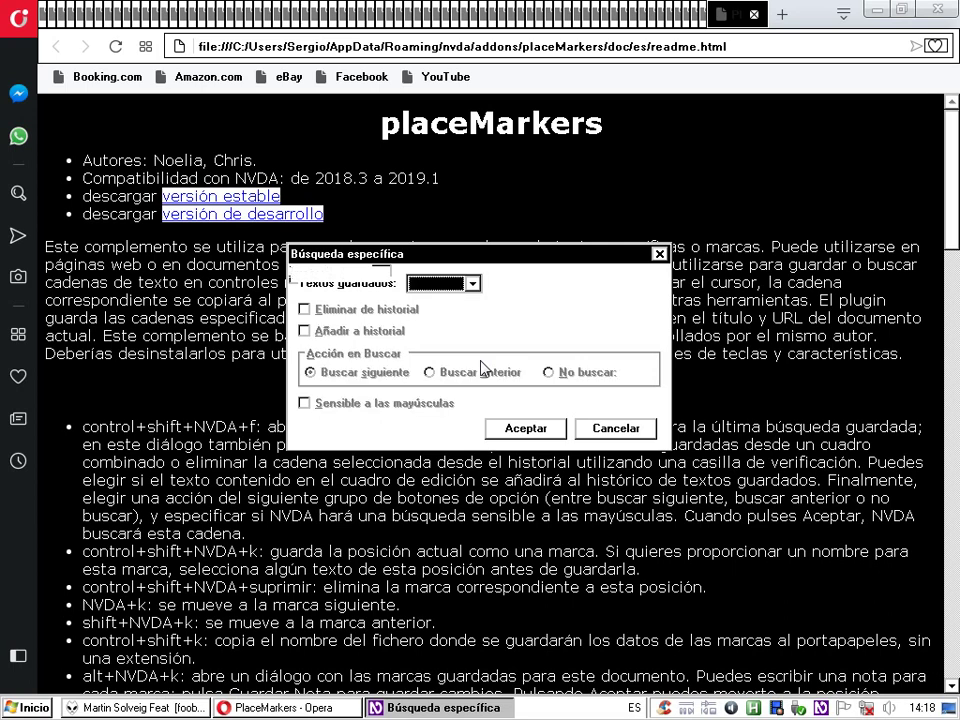
pyautogui.press('Down')
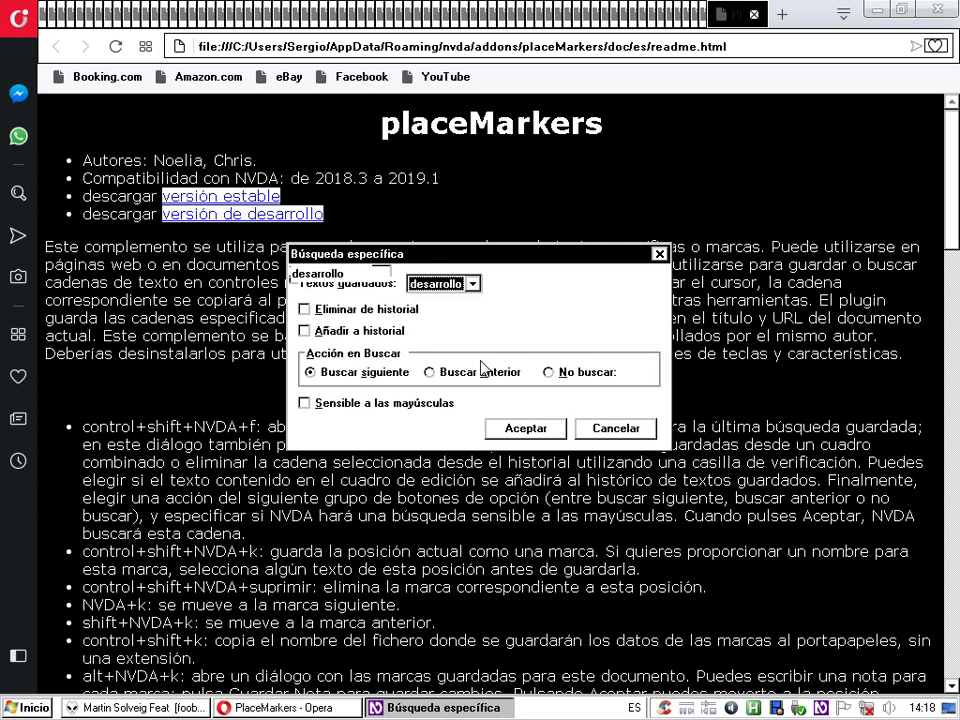
pyautogui.press('Down')
pyautogui.press('Tab')
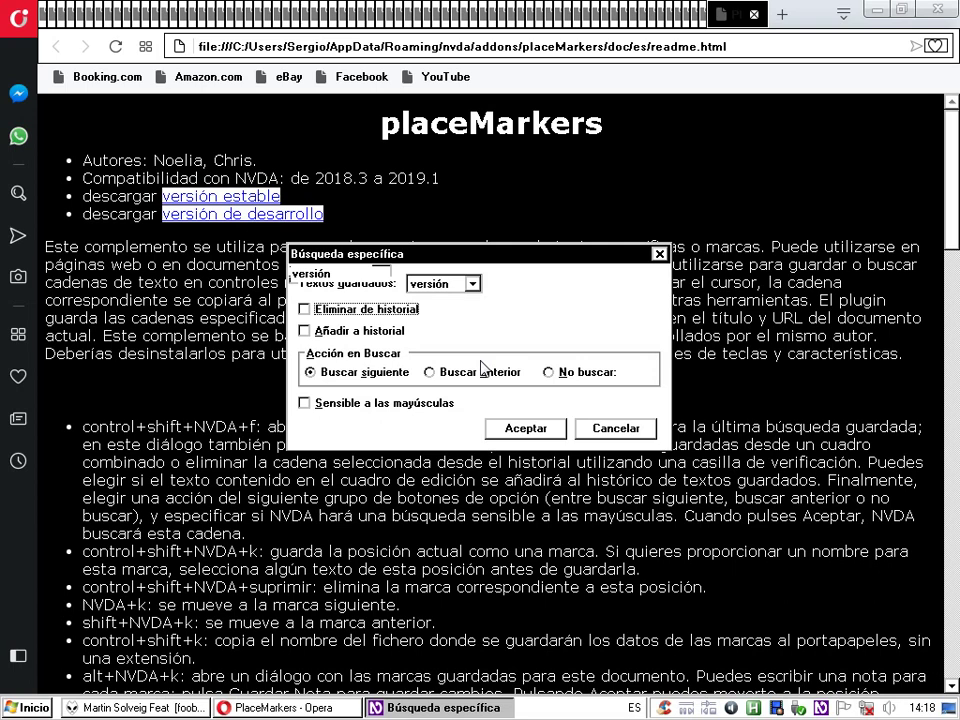
# Go through the search options and run the forward search for "versión", keeping Buscar siguiente selected.
pyautogui.press('Tab')
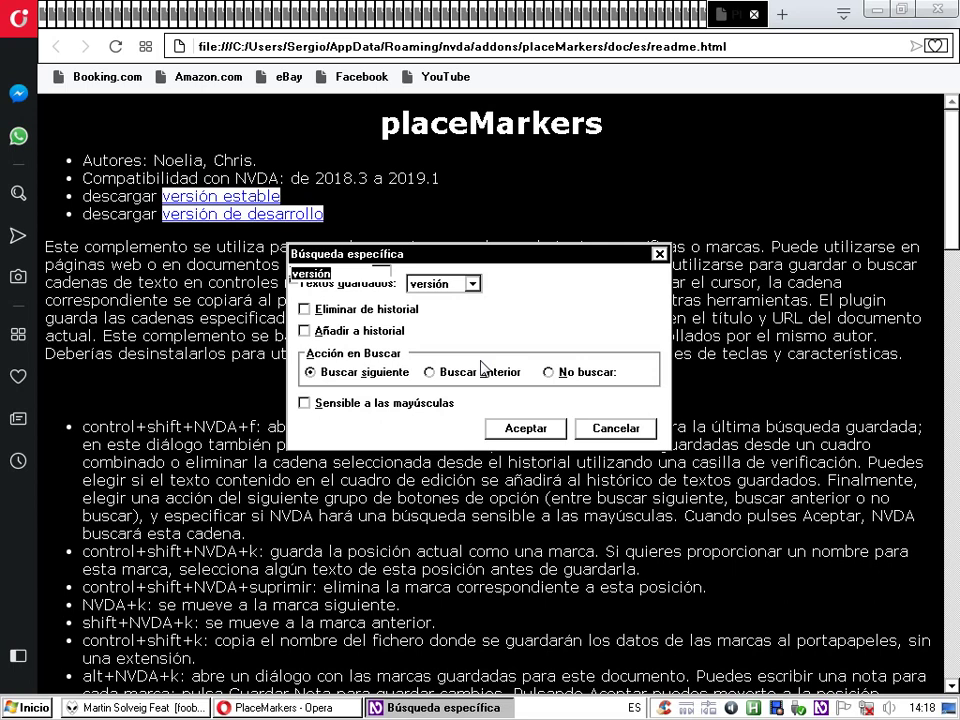
pyautogui.press('Tab')
pyautogui.press('Tab')
pyautogui.press('Tab')
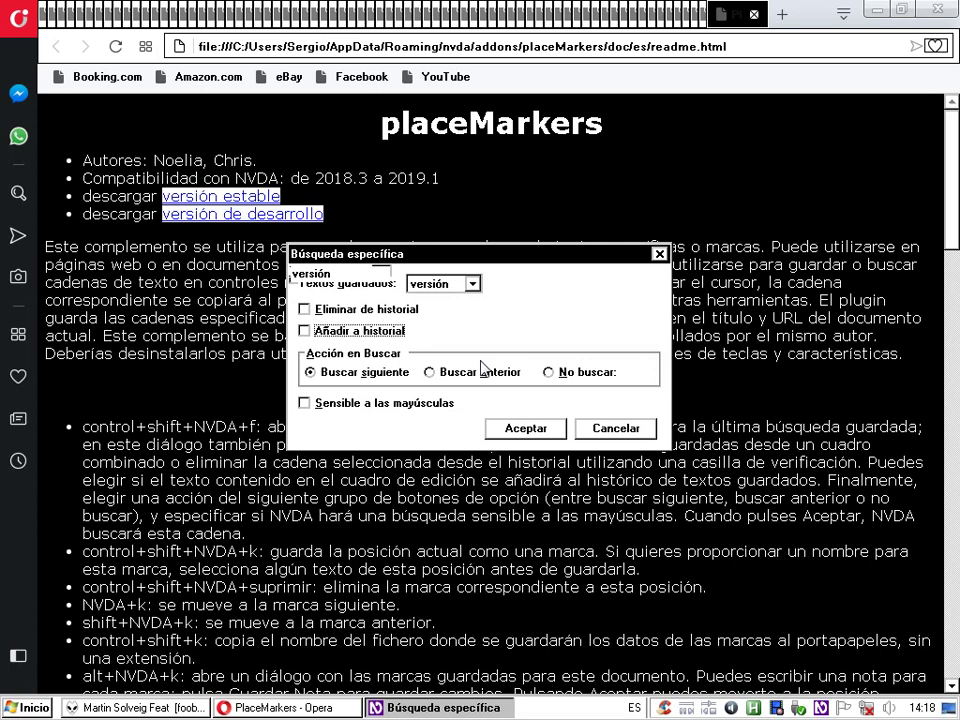
pyautogui.press('Tab')
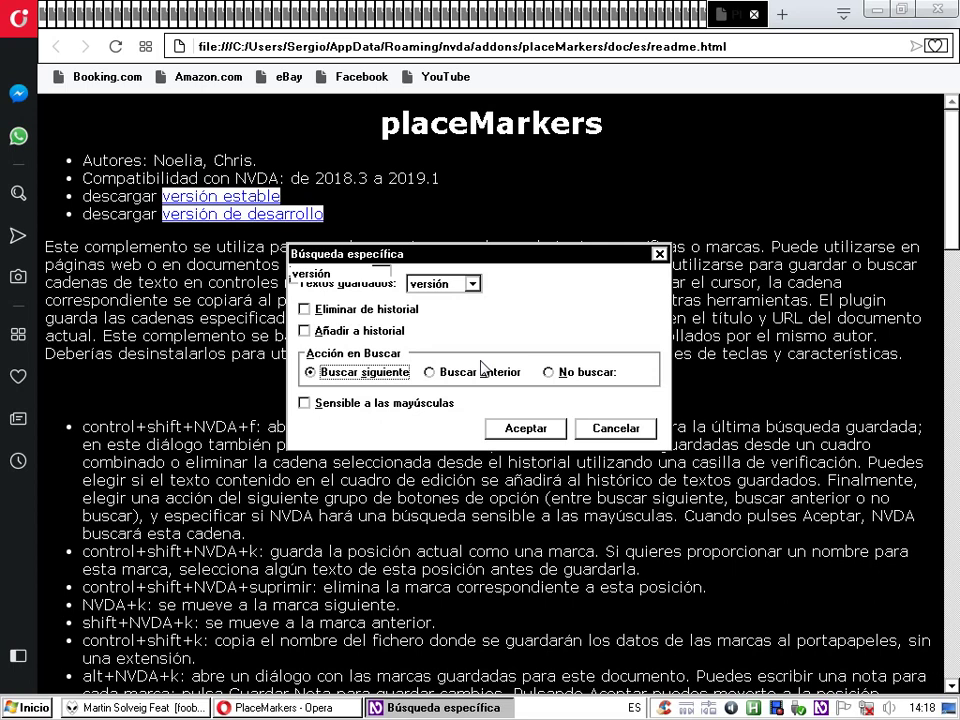
pyautogui.press('Tab')
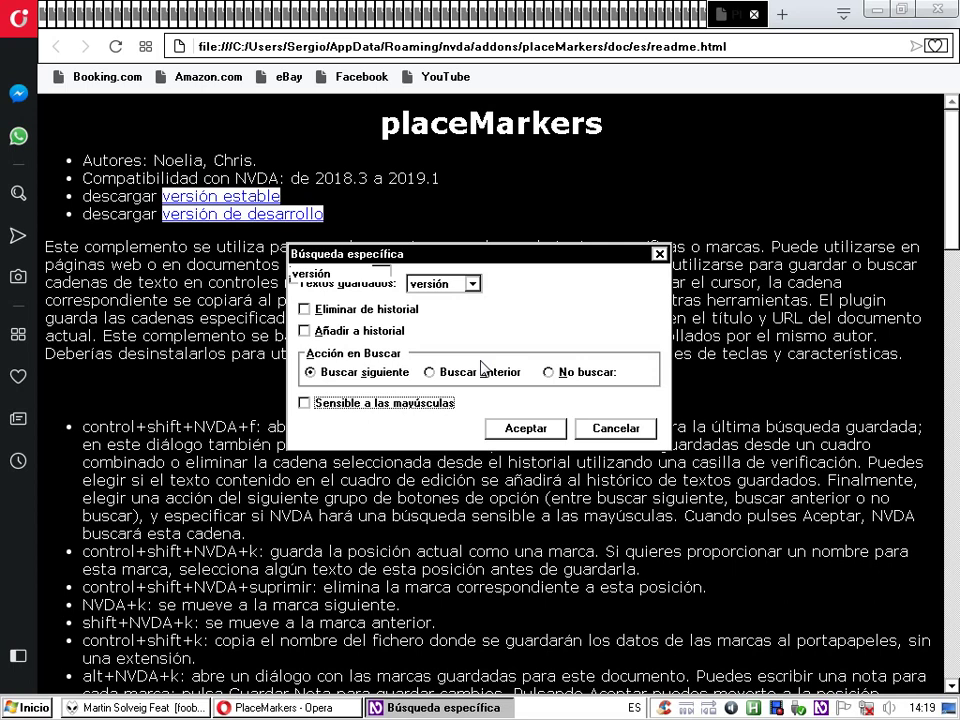
pyautogui.press('Tab')
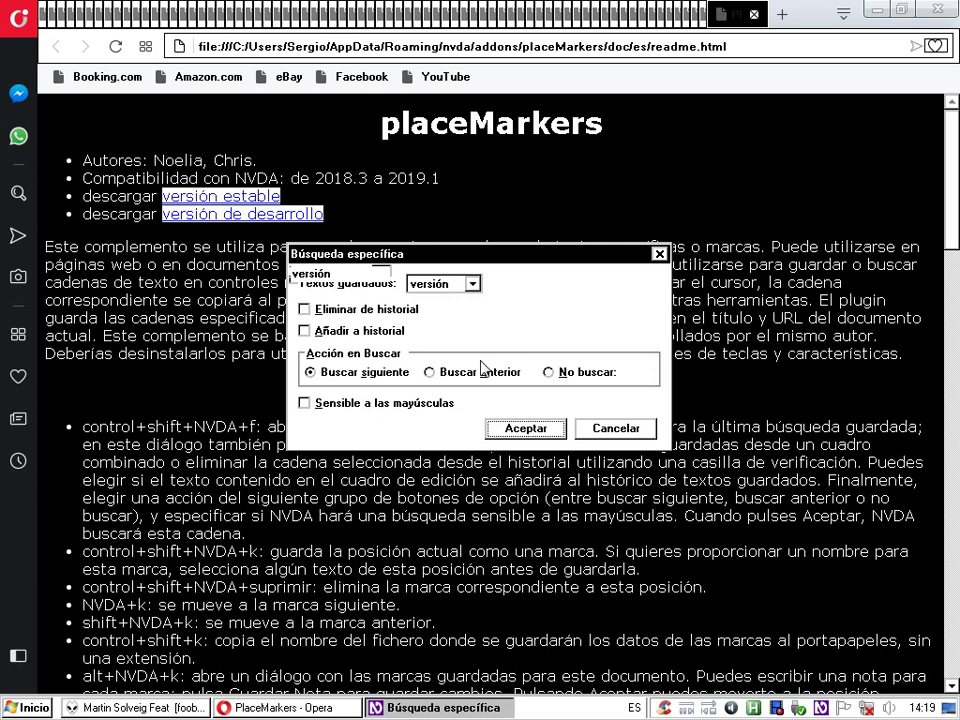
pyautogui.press('Return')
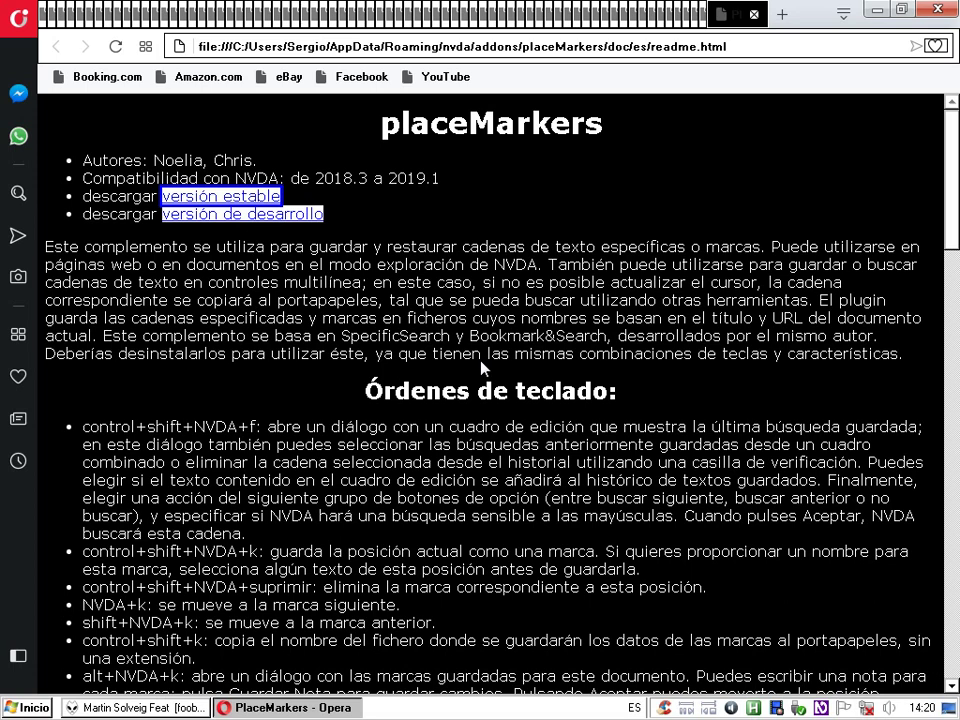
# Search forward again using the saved text "versión", and move to the "versión de desarrollo" link.
pyautogui.press('ctrl+shift+Insert+f')
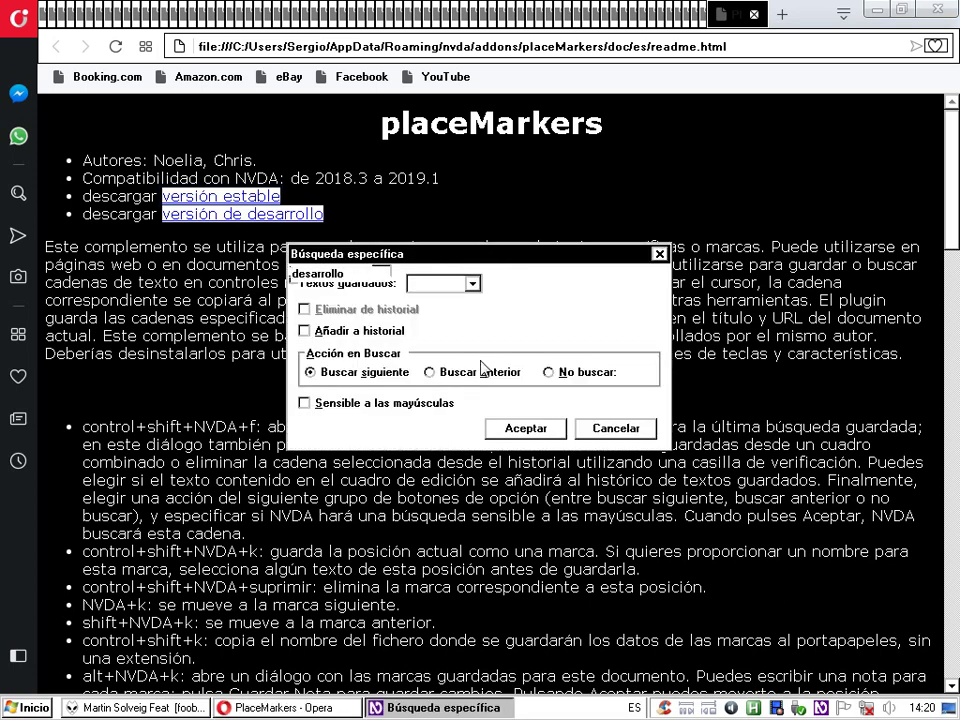
pyautogui.press('Tab')
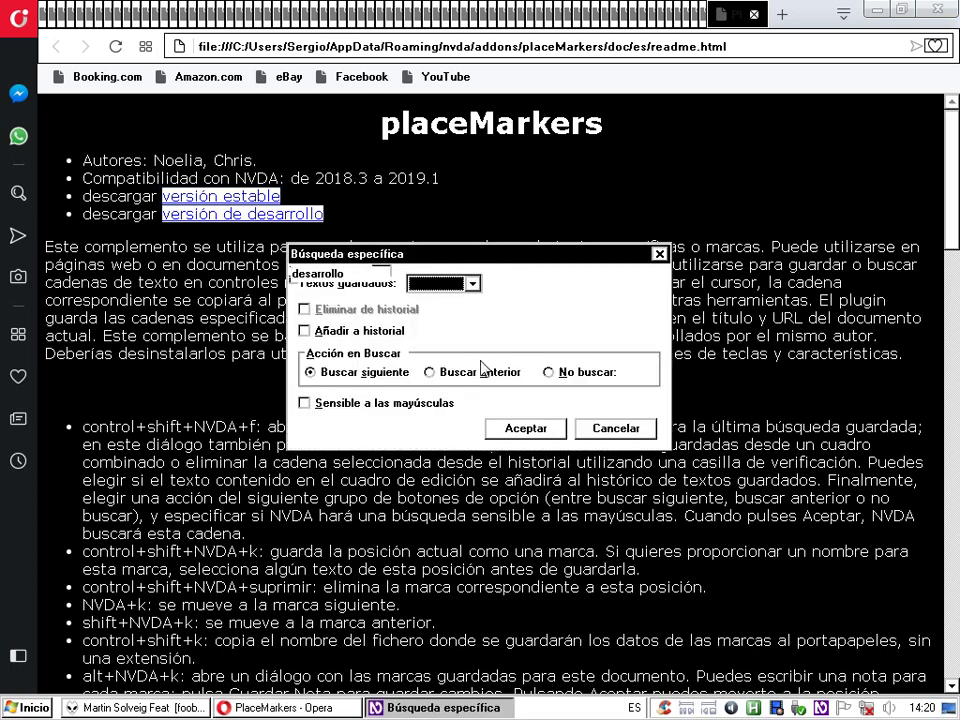
pyautogui.press('Down')
pyautogui.press('Down')
pyautogui.press('Down')
pyautogui.press('Up')
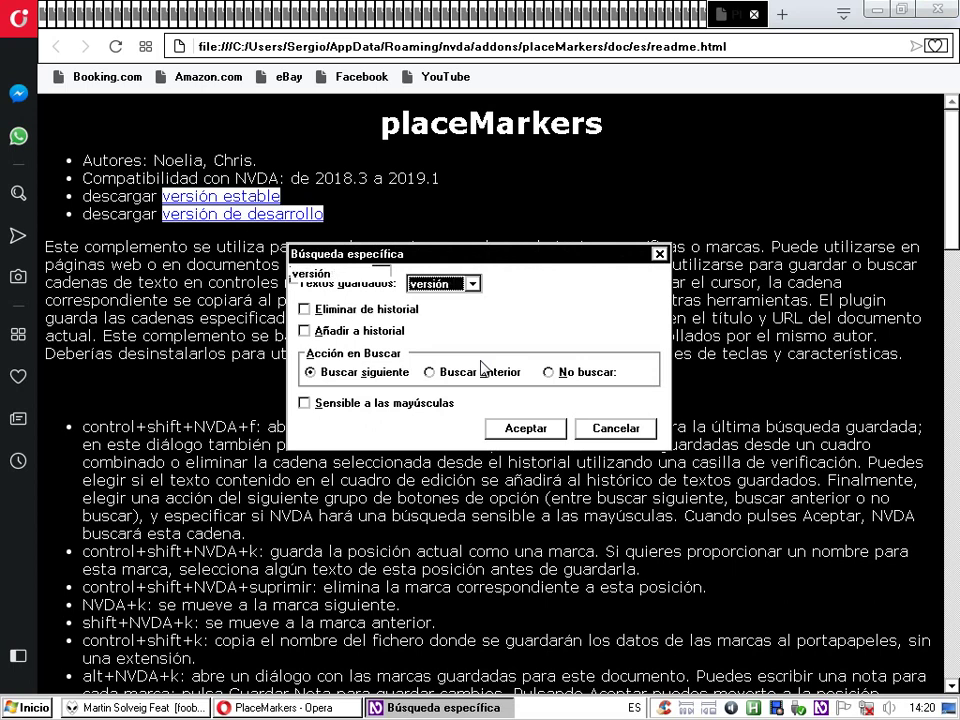
pyautogui.hotkey('shift', 'Tab')
pyautogui.hotkey('shift', 'Tab')
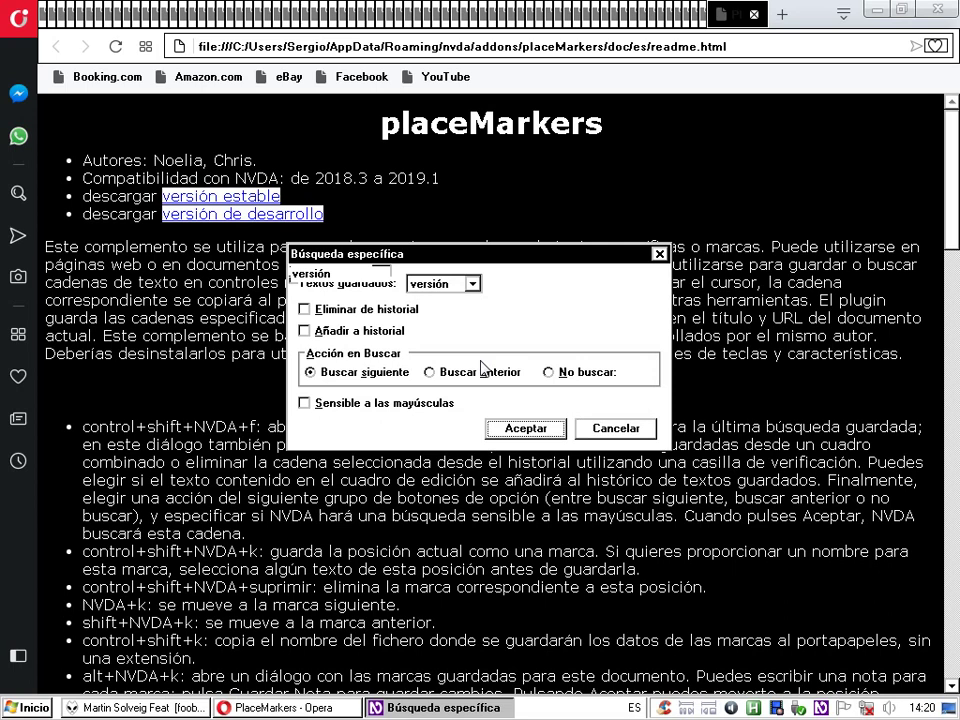
pyautogui.press('Return')
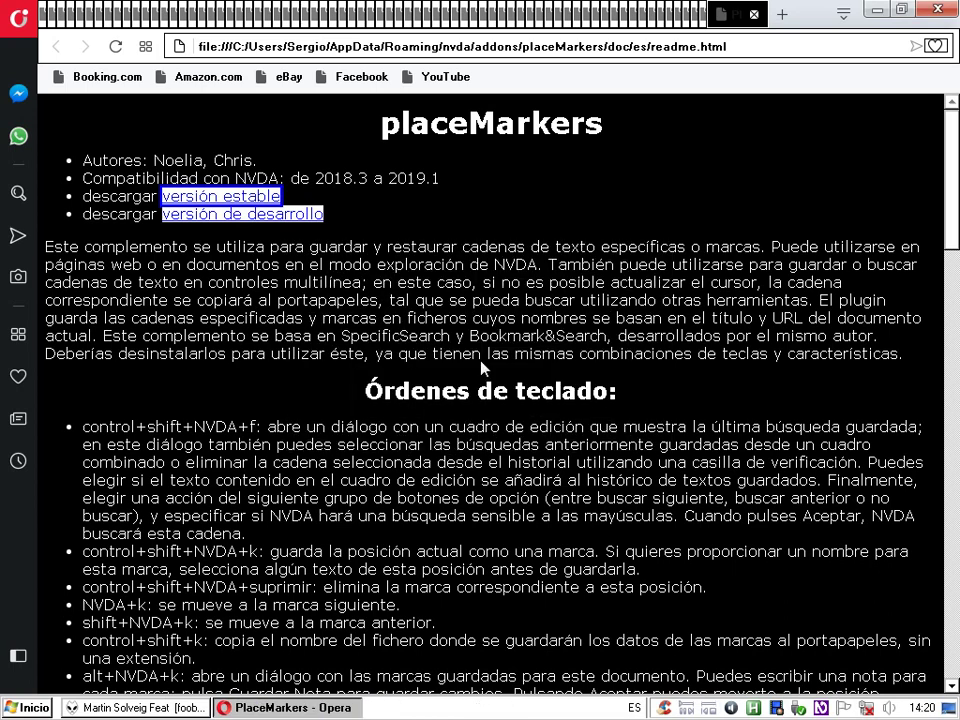
pyautogui.press('Tab')
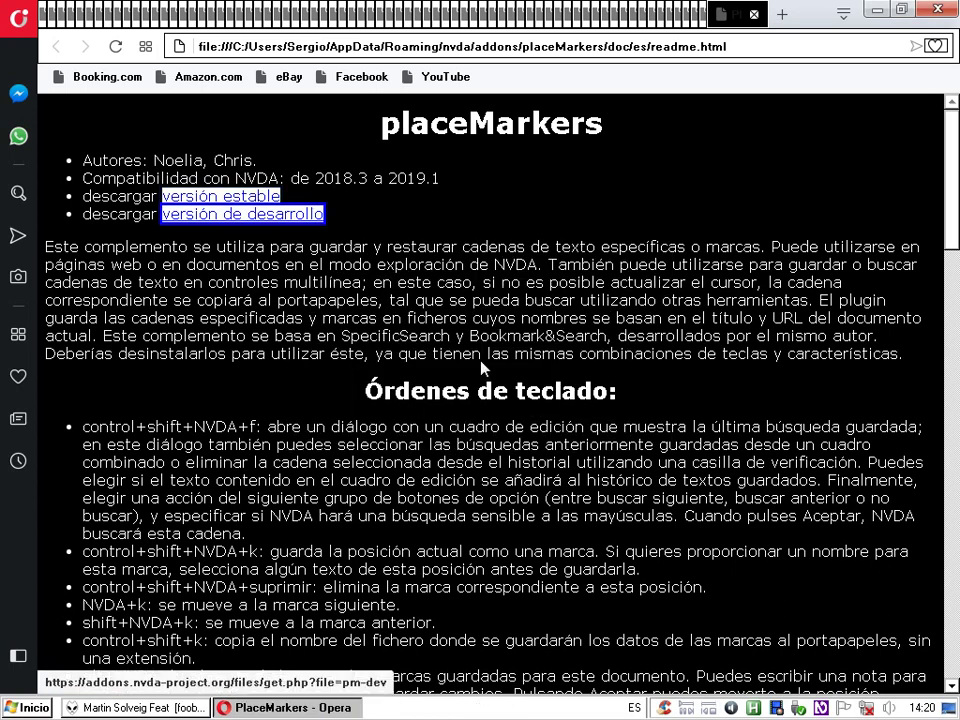
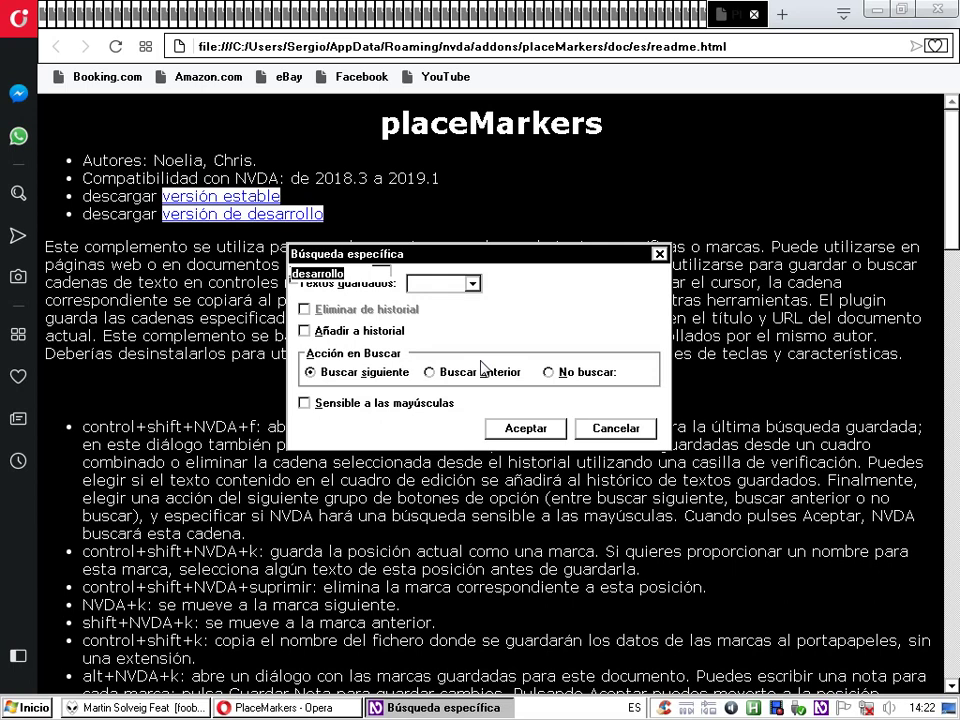
# Choose the saved text "desarrollo", go through the search options, and run the search with Buscar siguiente selected.
pyautogui.press('Tab')
pyautogui.press('Down')
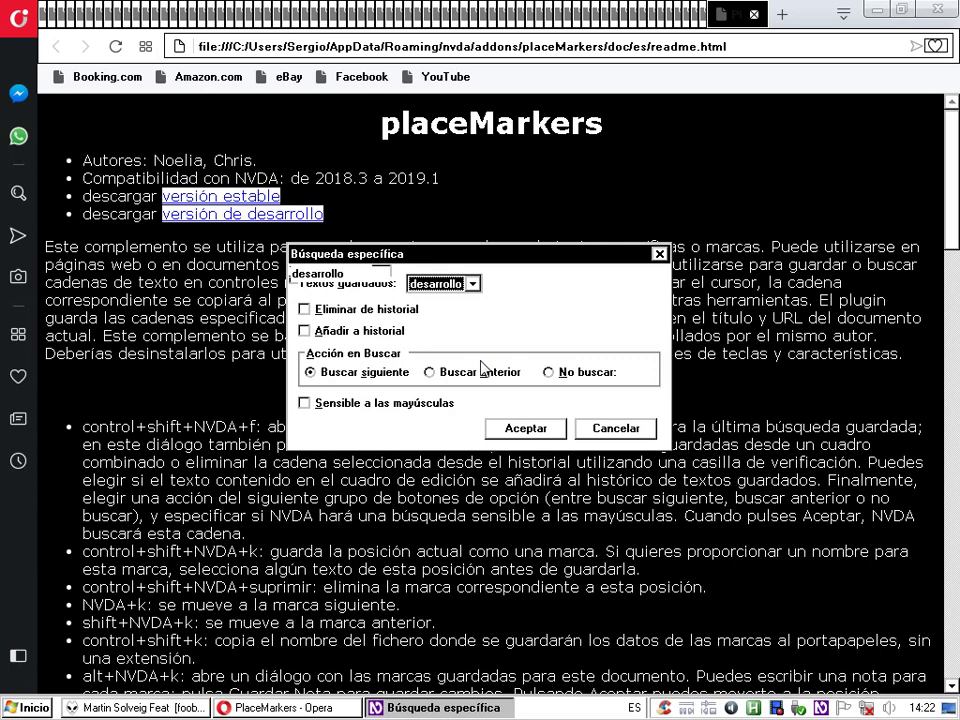
pyautogui.press('Tab')
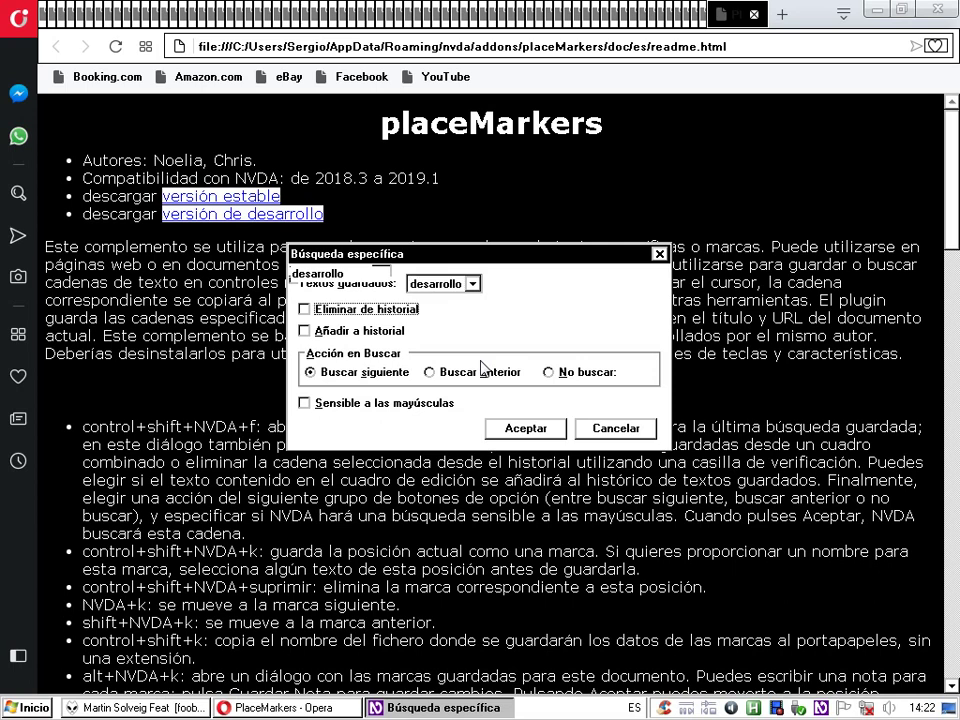
pyautogui.hotkey('shift', 'Tab')
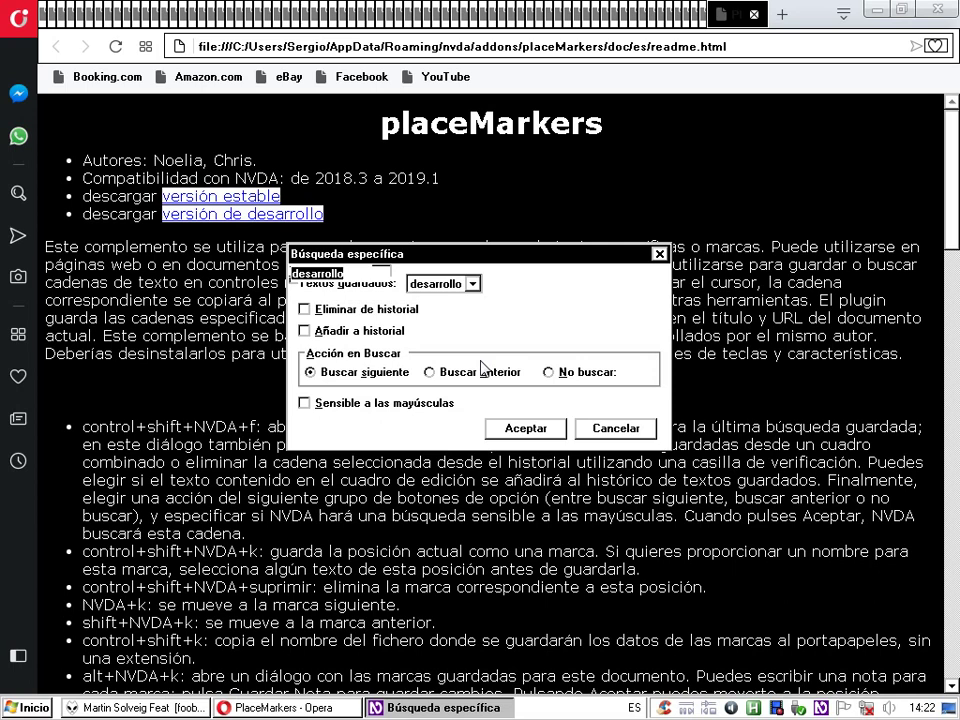
pyautogui.press('Tab')
pyautogui.press('Tab')
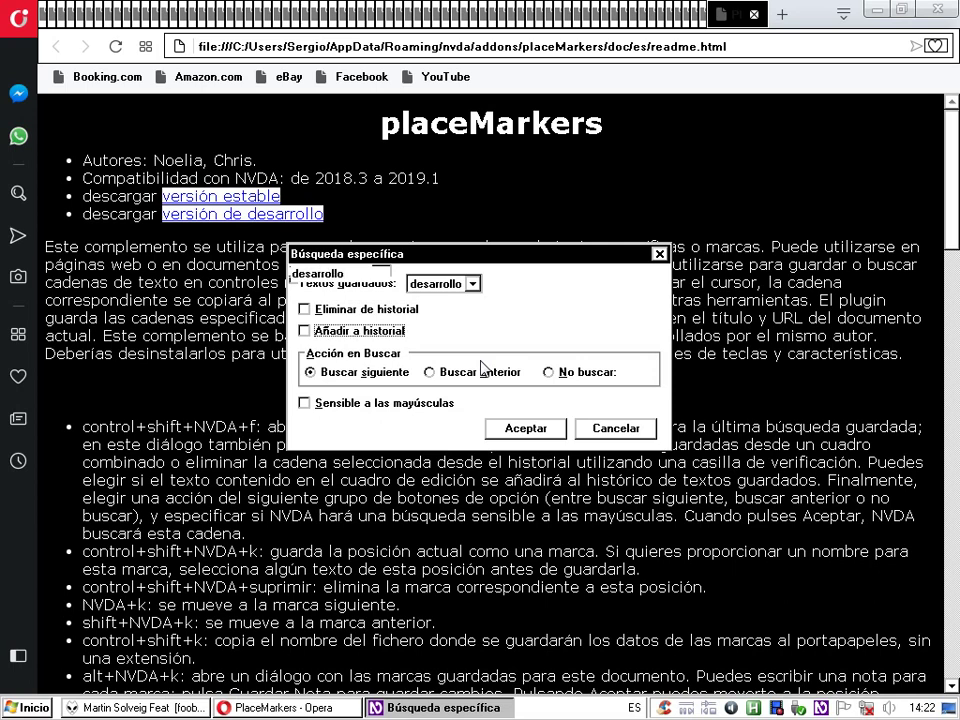
pyautogui.press('Tab')
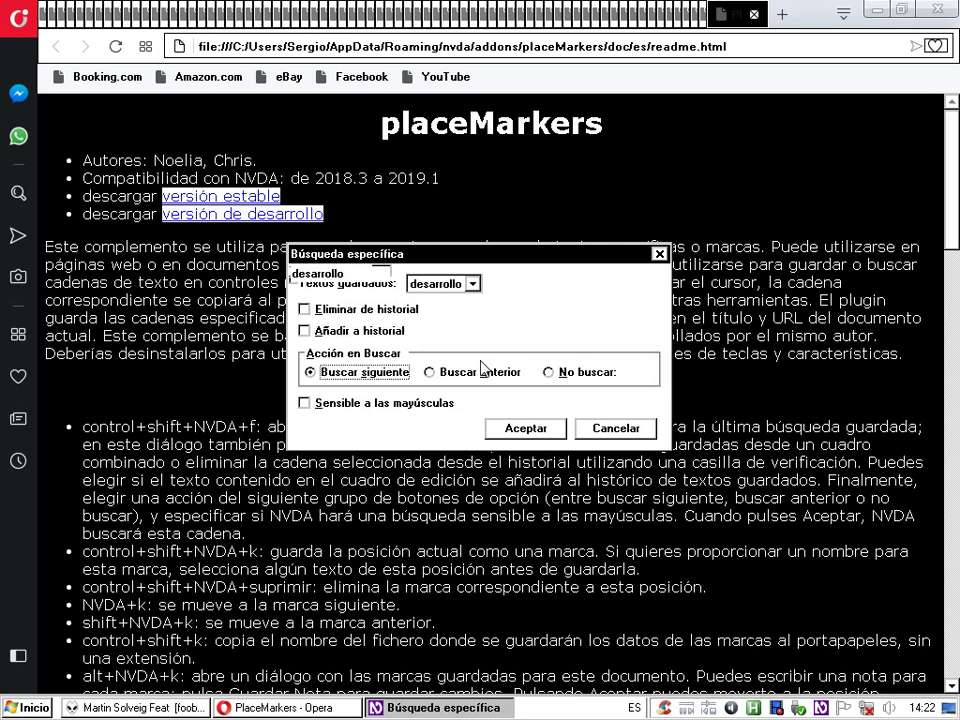
pyautogui.press('Tab')
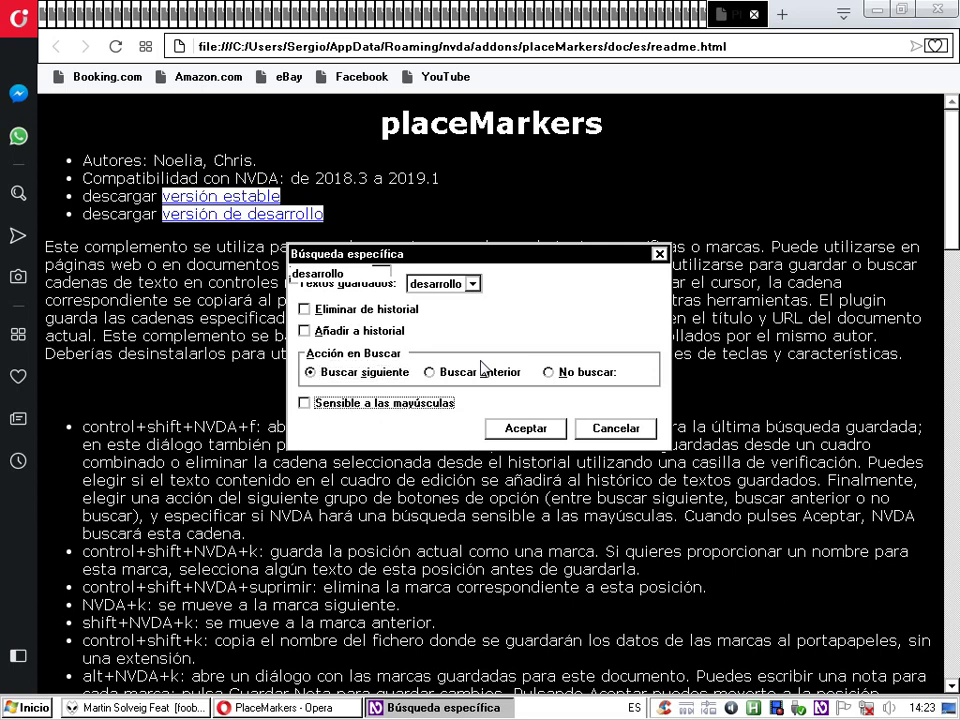
pyautogui.press('Tab')
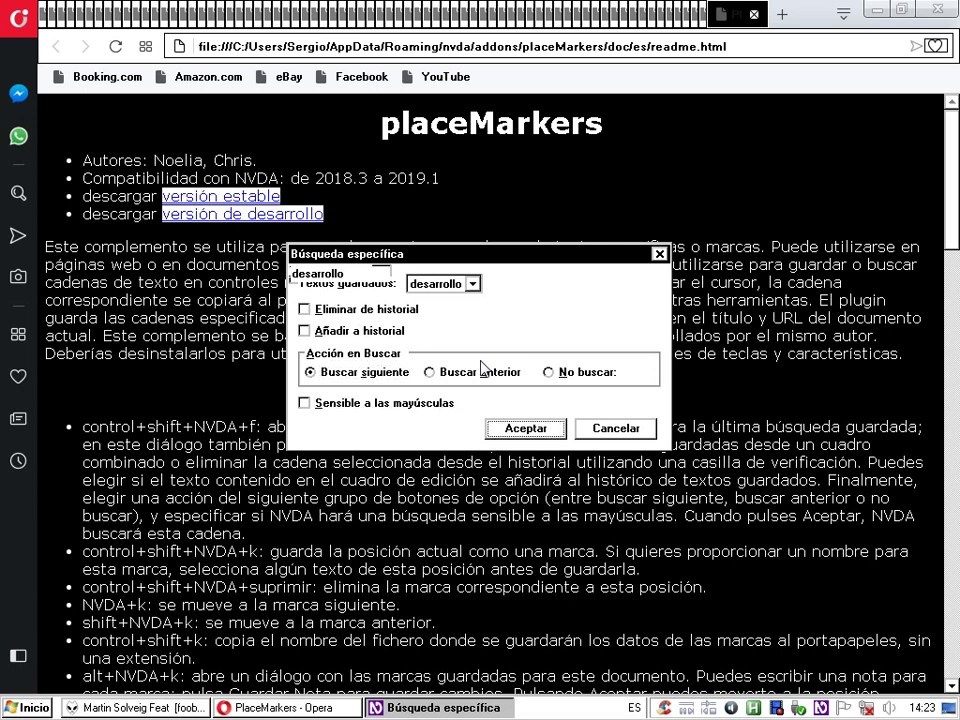
pyautogui.press('Return')
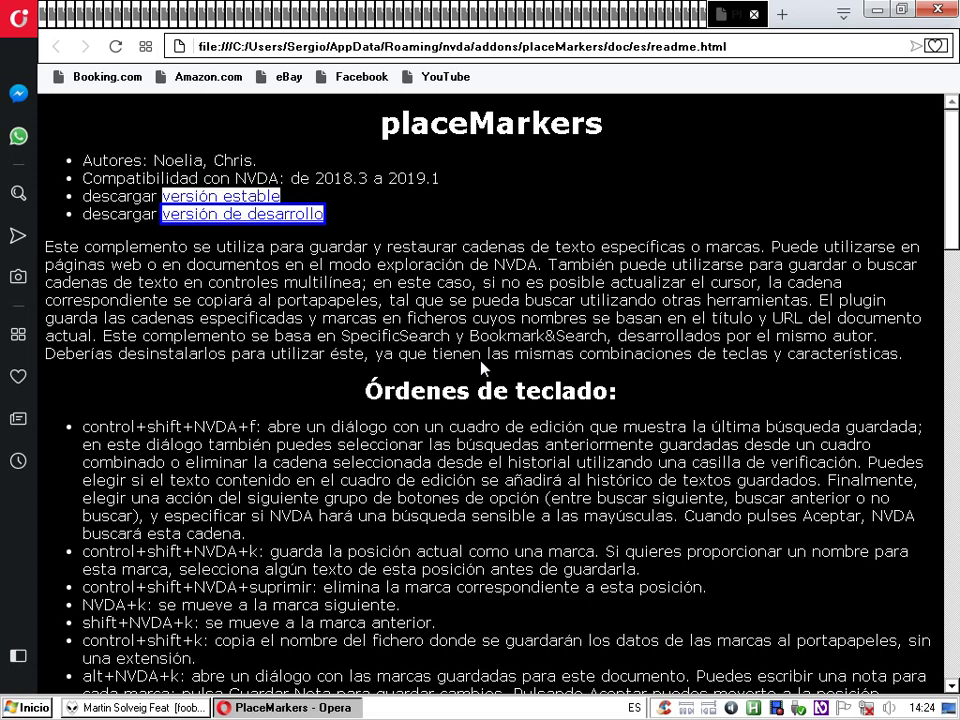
# Search forward for the saved text "temporal" through the specific search dialog, and return to the "versión de desarrollo" link.
pyautogui.press('ctrl+shift+Insert+f')
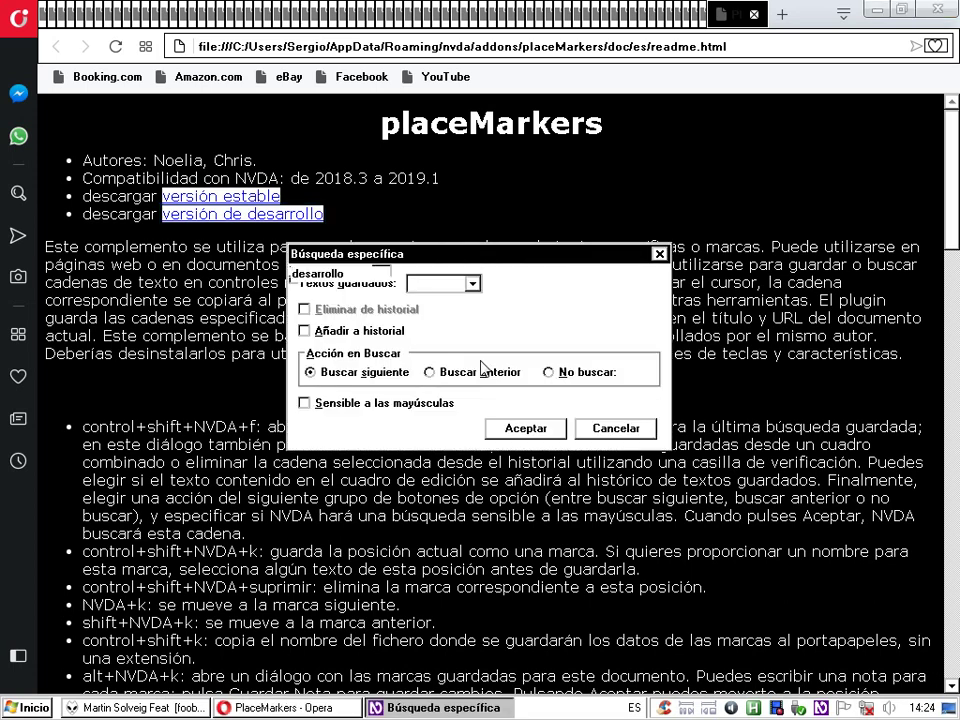
pyautogui.press('Tab')
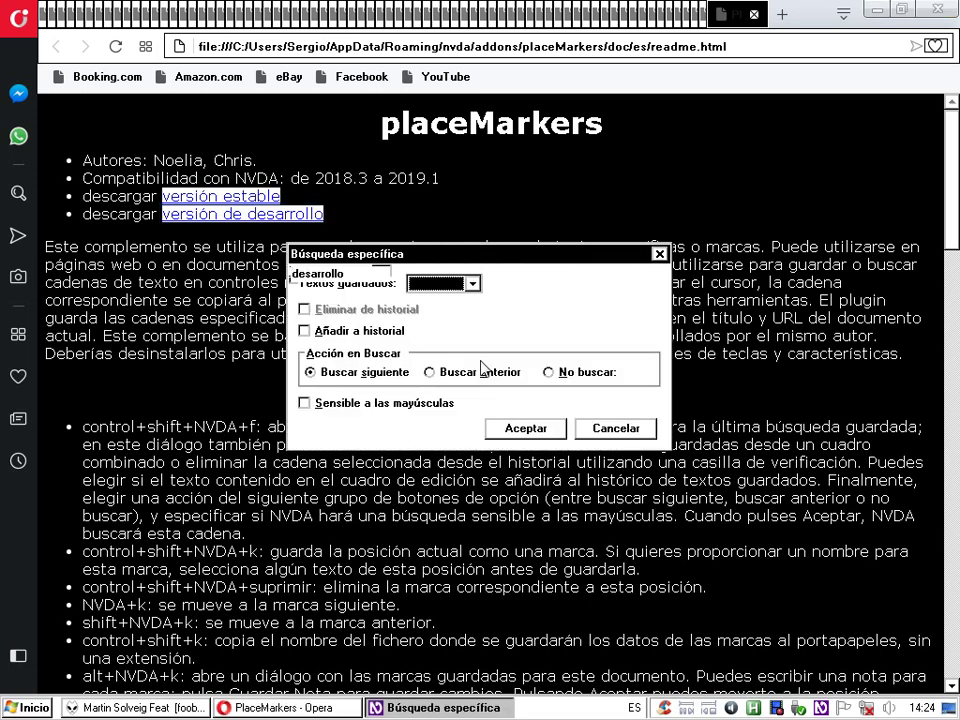
pyautogui.press('Down')
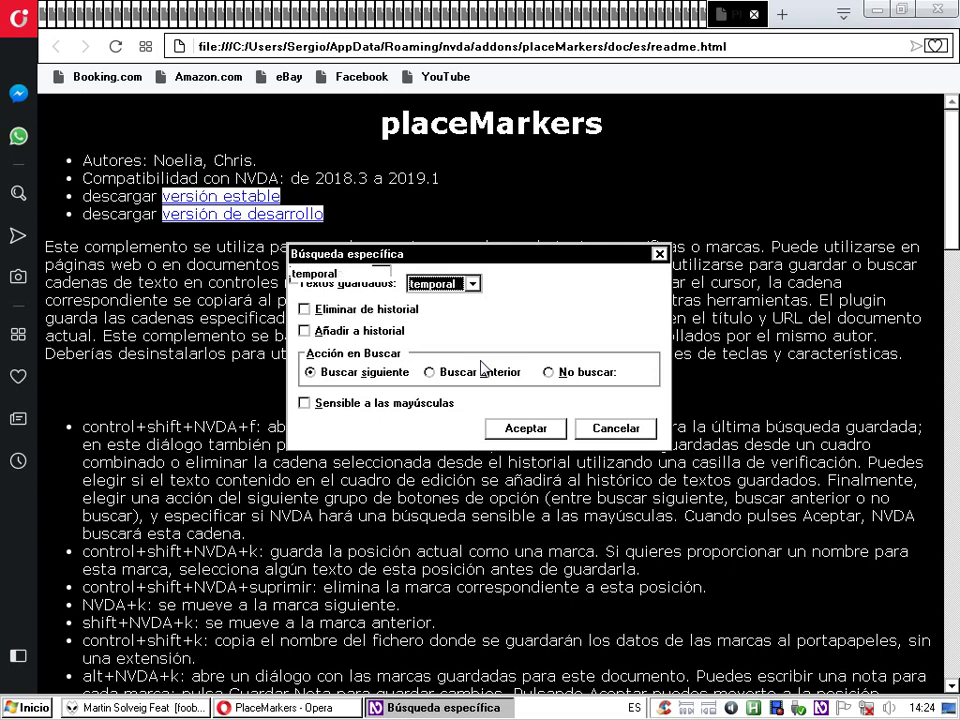
pyautogui.press('Tab')
pyautogui.press('Tab')
pyautogui.press('Tab')
pyautogui.press('Tab')
pyautogui.press('Tab')
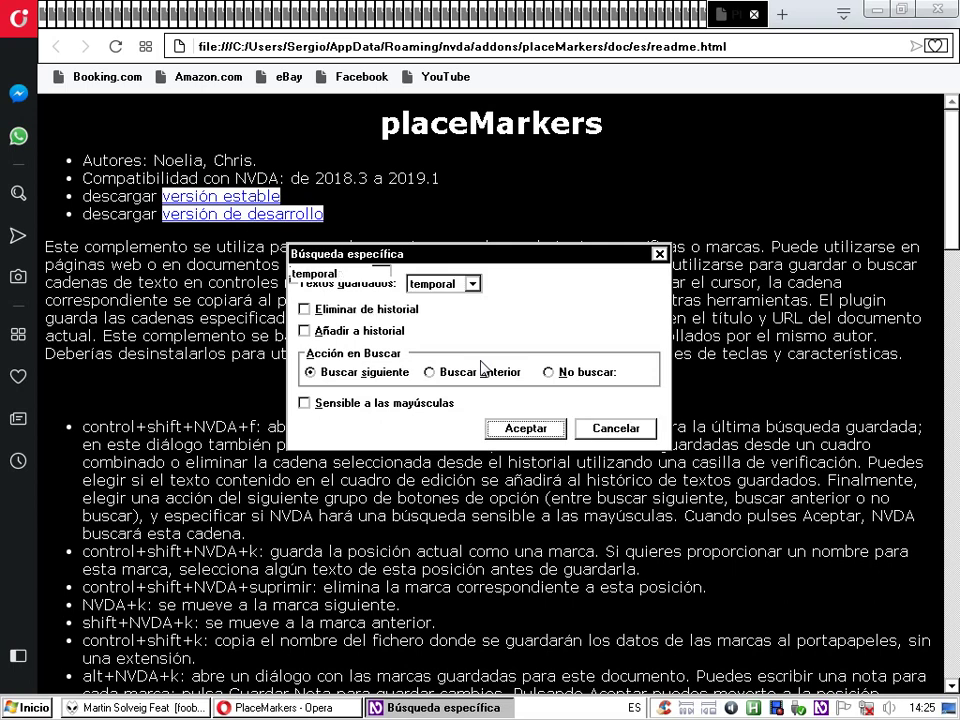
pyautogui.press('Return')
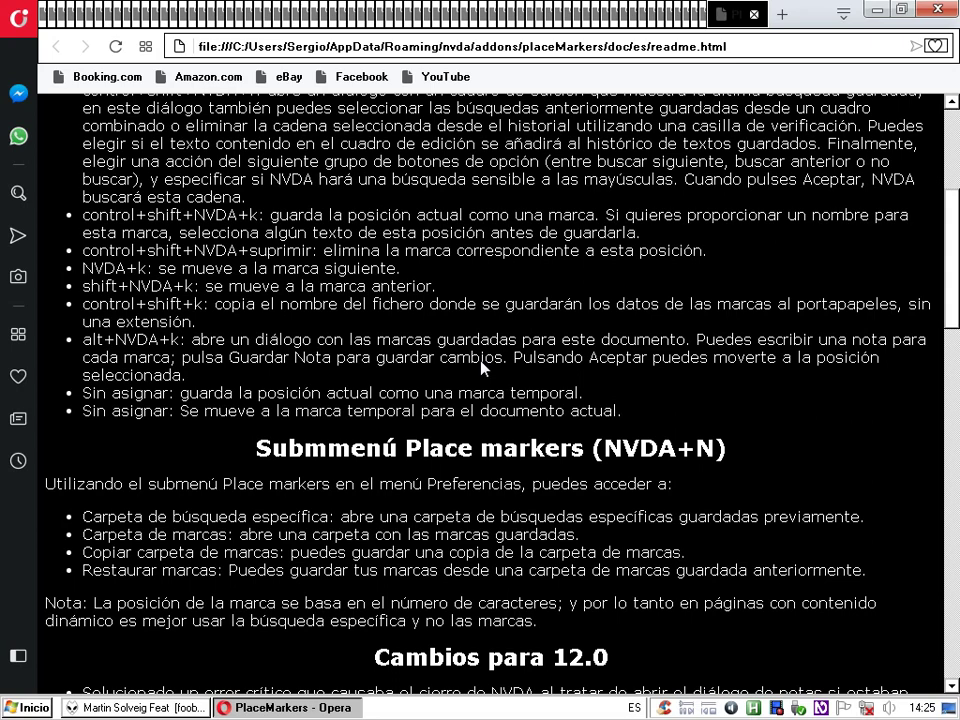
pyautogui.hotkey('shift', 'Tab')
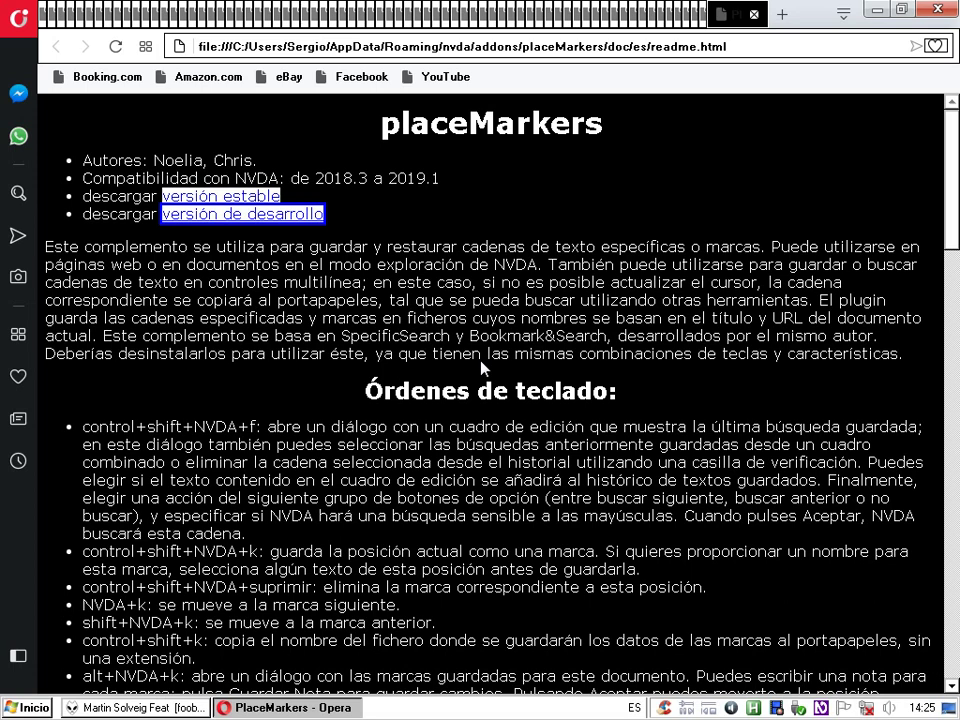
# Bring up the Place markers options within NVDA's Preferencias.
pyautogui.scroll(-3, 481, 368)
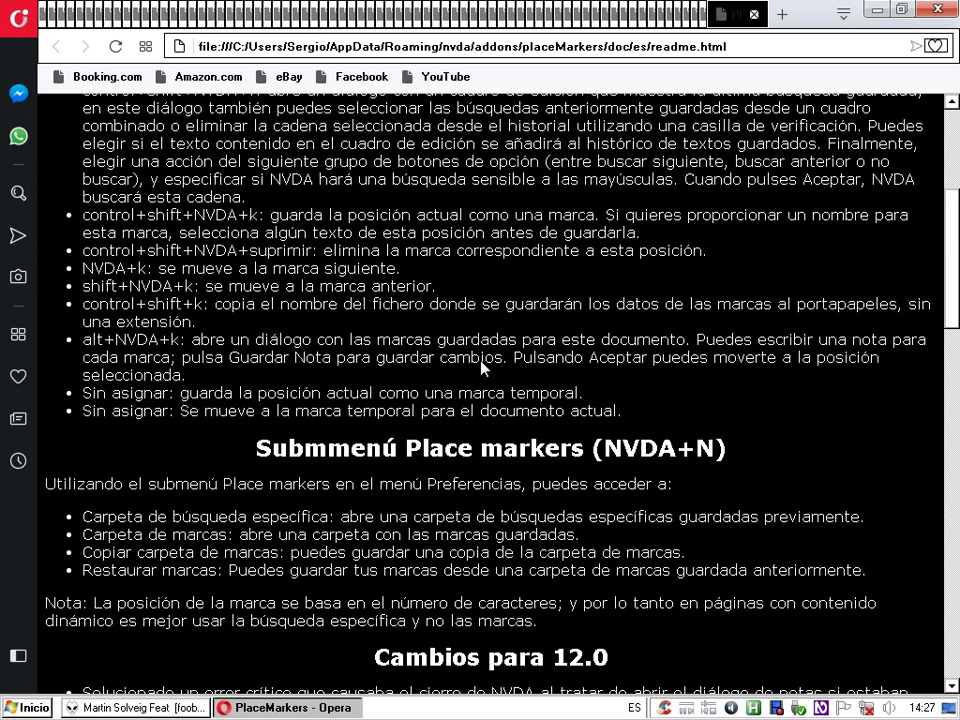
pyautogui.press('Insert+n')
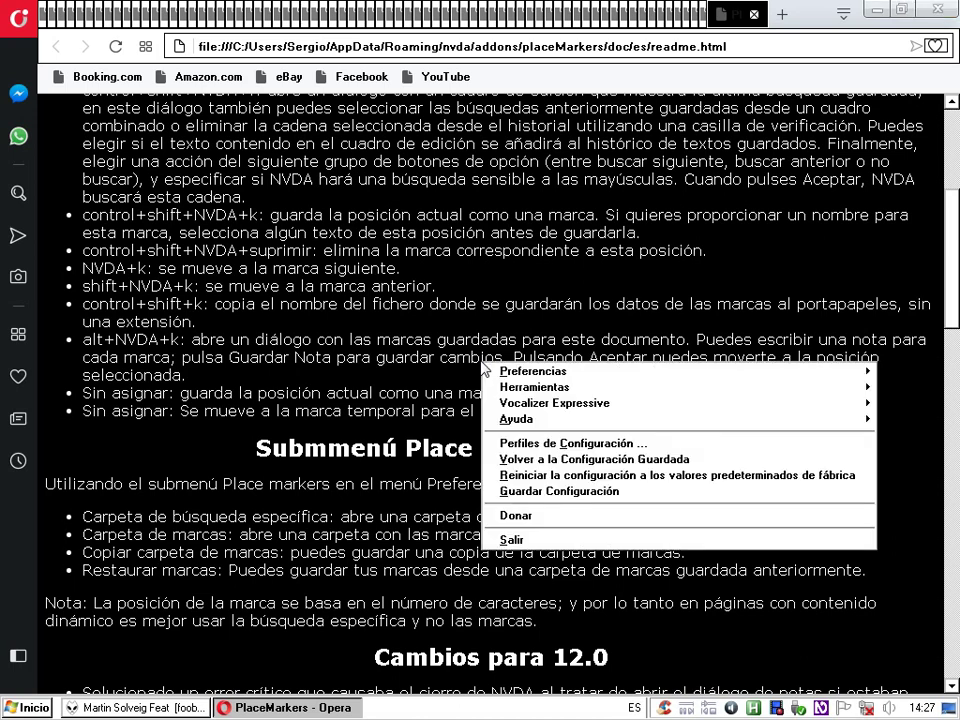
pyautogui.press('Down')
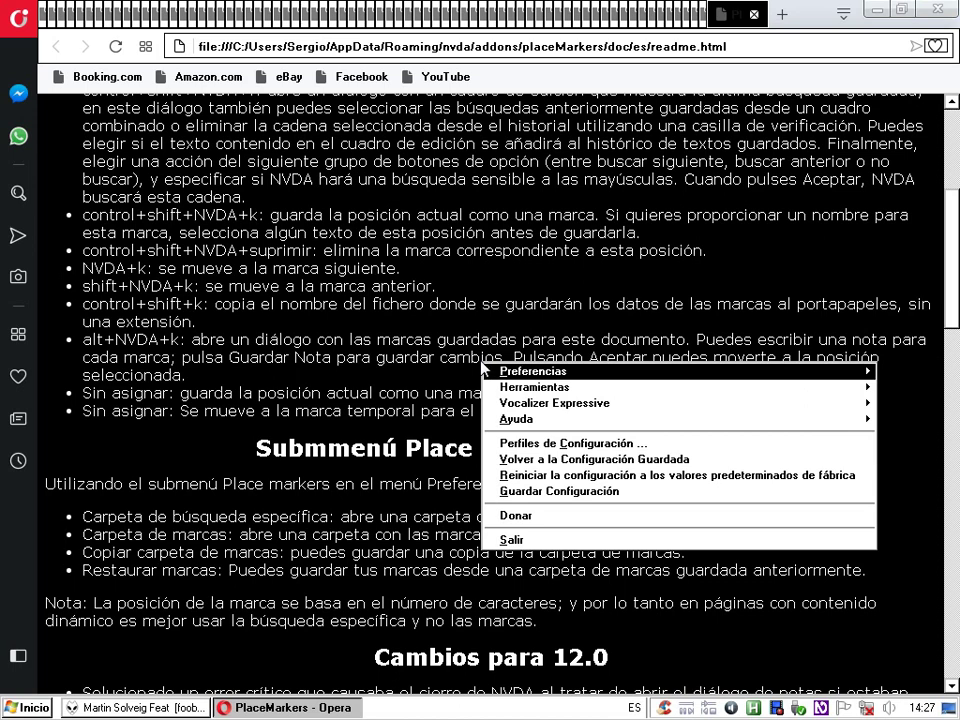
pyautogui.press('Up')
pyautogui.press('Up')
pyautogui.press('Up')
pyautogui.press('Up')
pyautogui.press('Up')
pyautogui.press('Up')
pyautogui.press('Up')
pyautogui.press('Up')
pyautogui.press('Up')
pyautogui.press('Up')
pyautogui.press('Right')
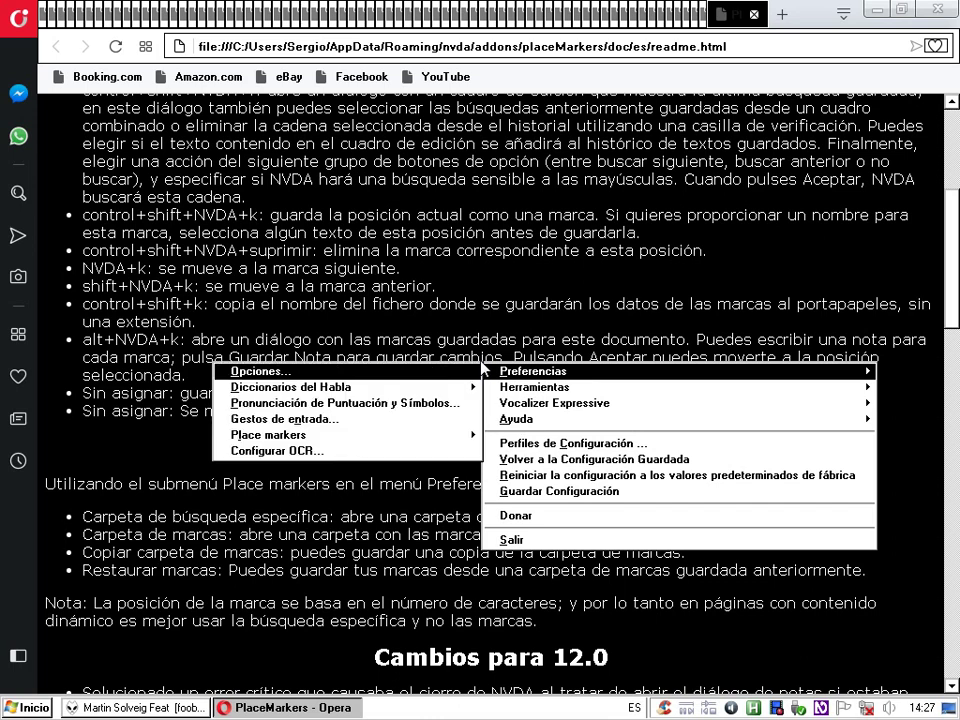
pyautogui.press('Up')
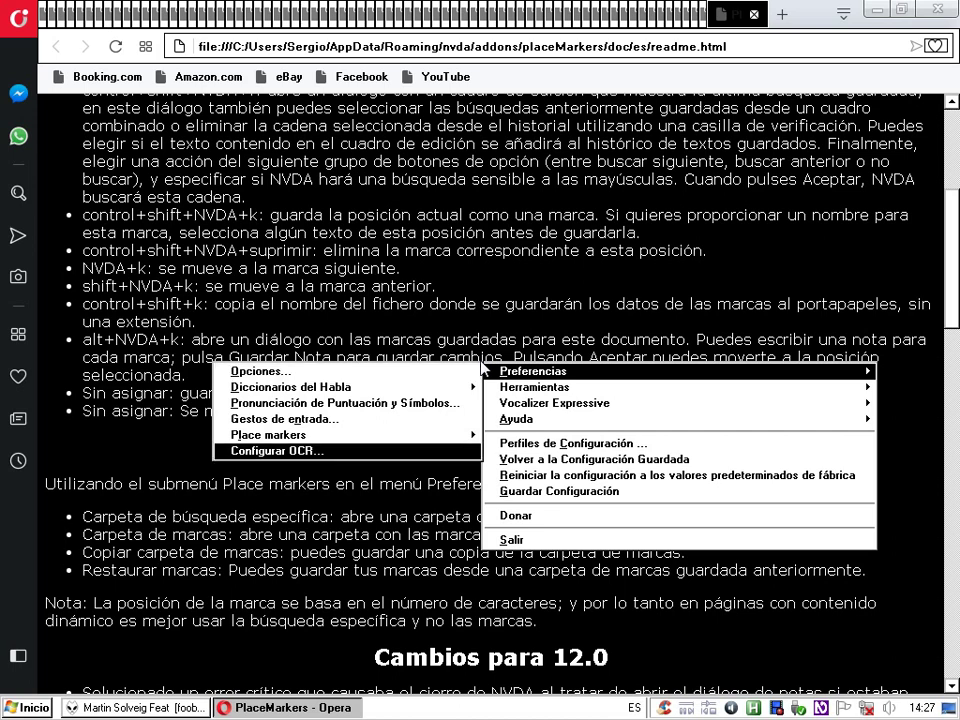
pyautogui.press('Up')
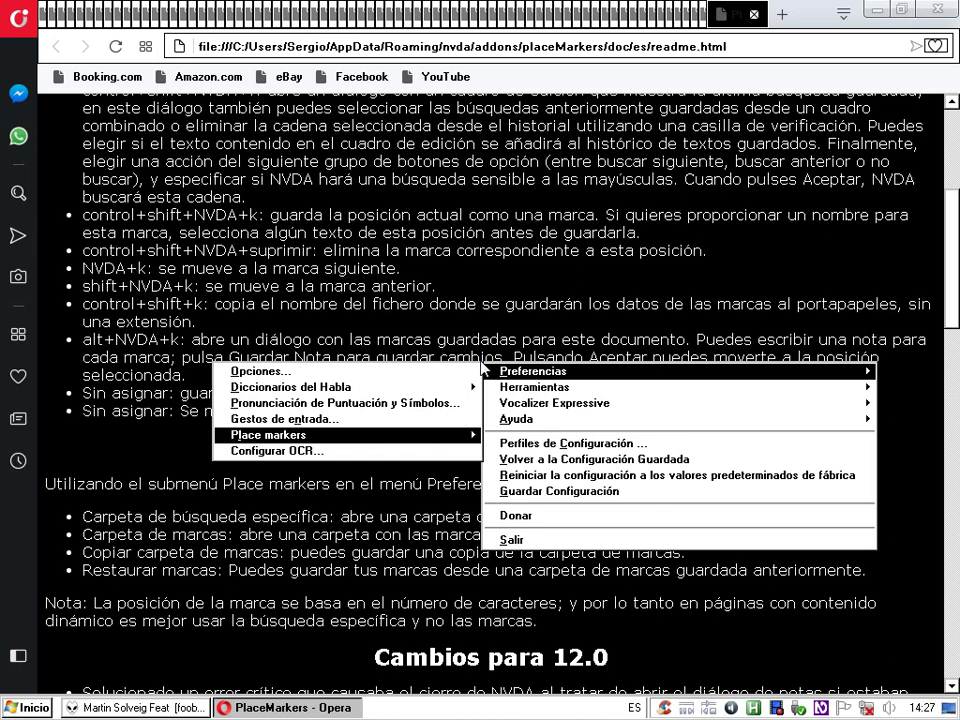
pyautogui.press('Right')
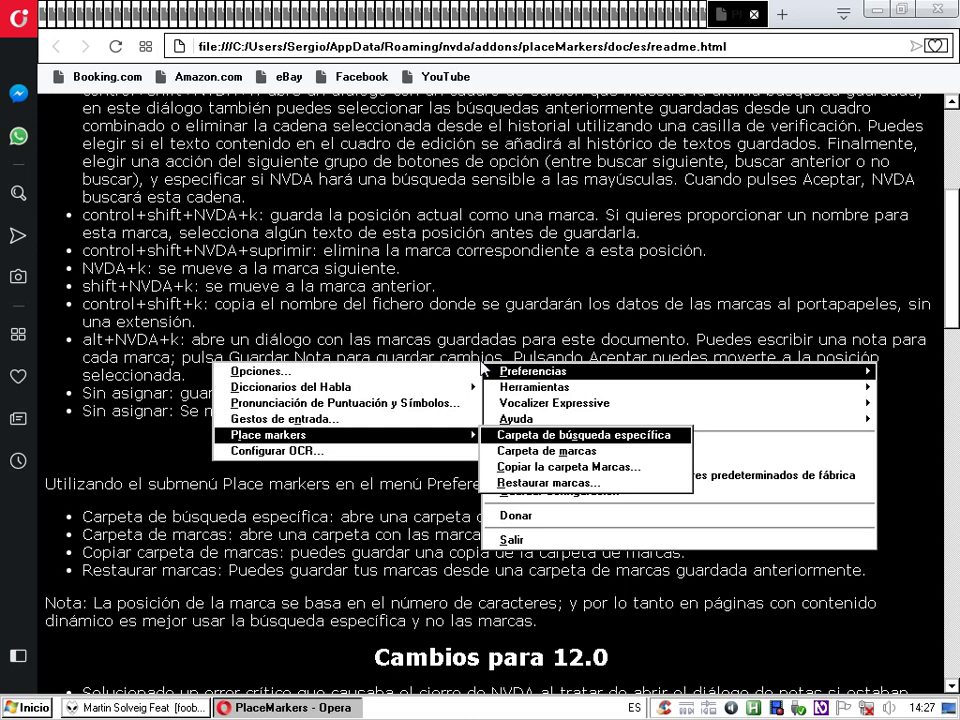
# Compare the entries for the specific search and marker folders, and open Carpeta de búsqueda específica.
pyautogui.press('Down')
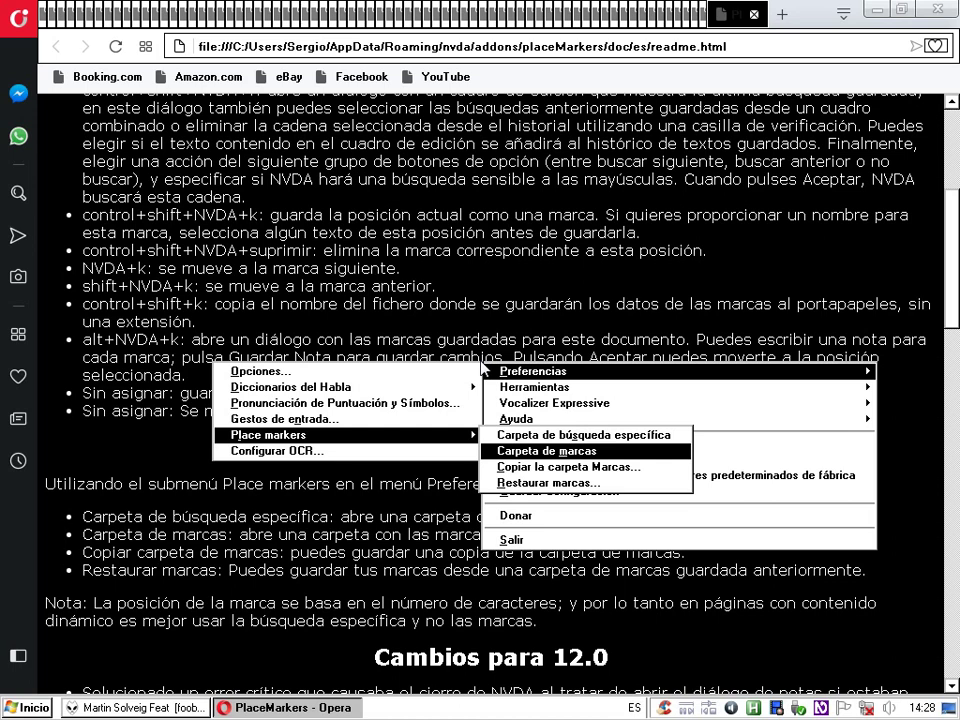
pyautogui.press('Up')
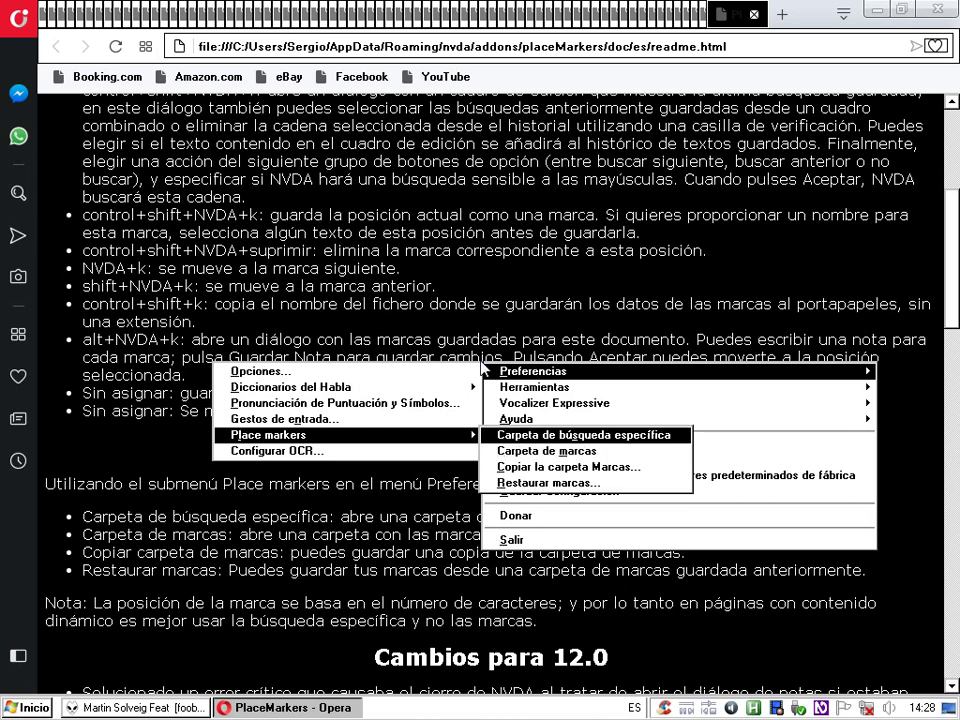
pyautogui.press('Down')
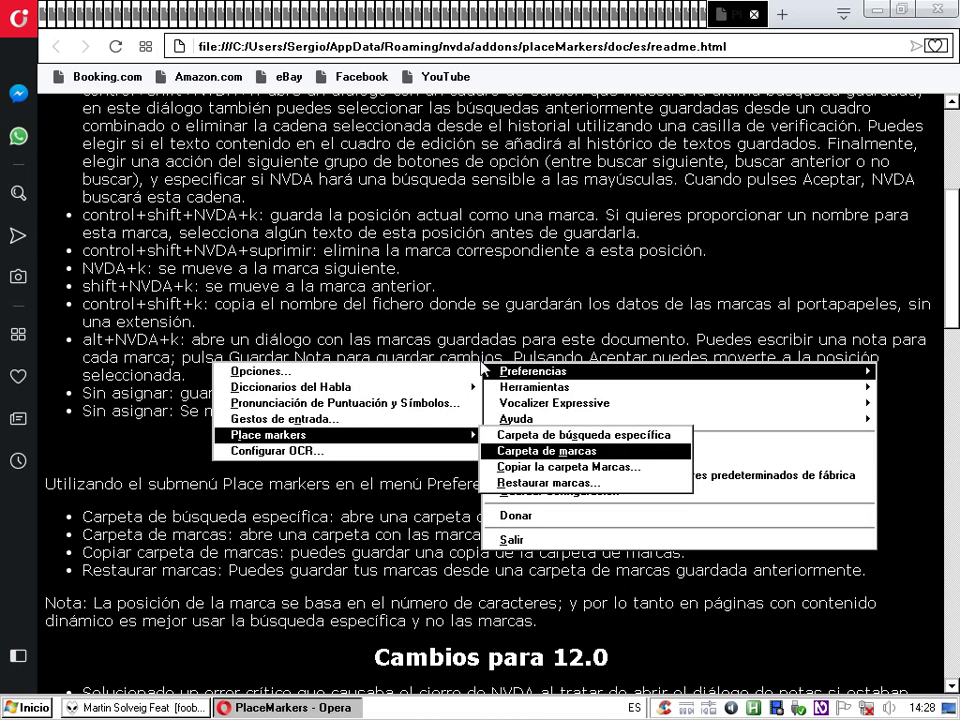
pyautogui.press('Up')
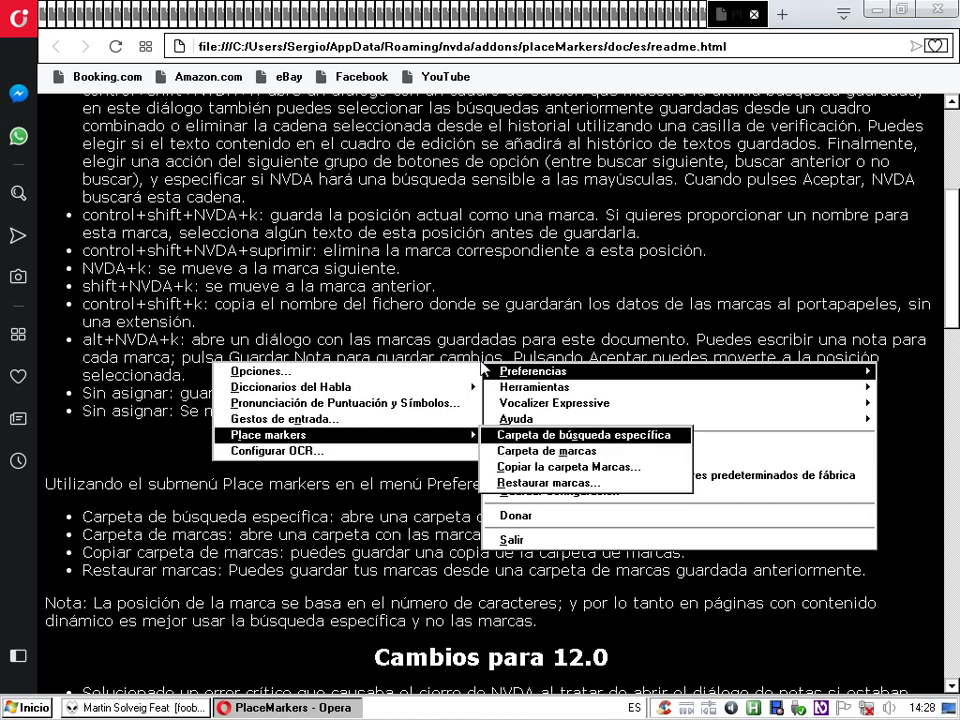
pyautogui.press('Return')
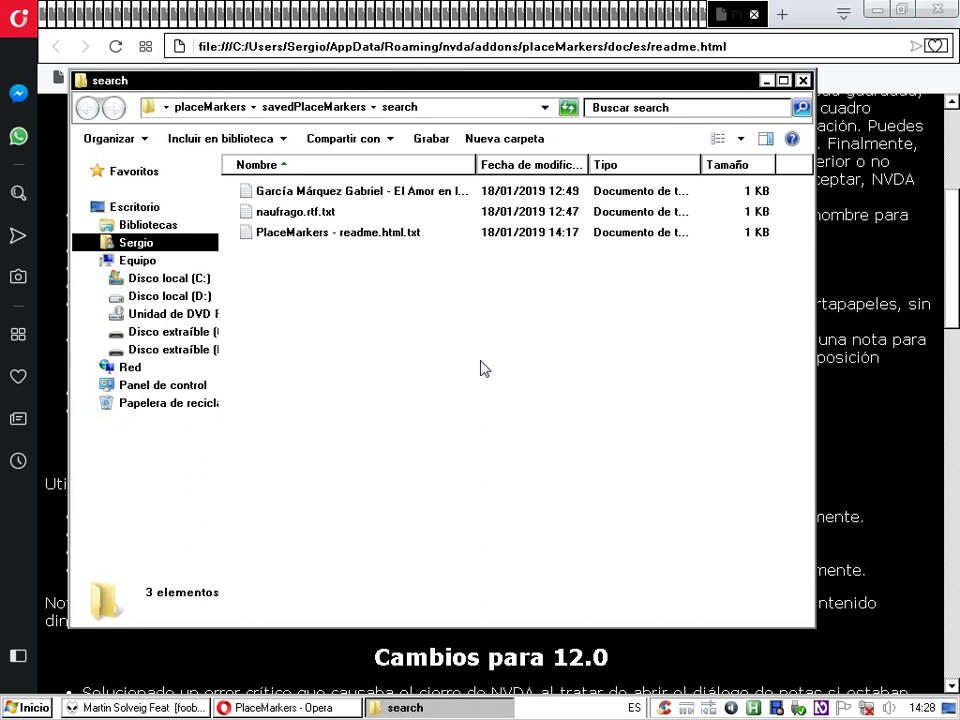
# Go through the saved search files and open PlaceMarkers - readme.html.txt in Bloc de notas.
pyautogui.press('Down')
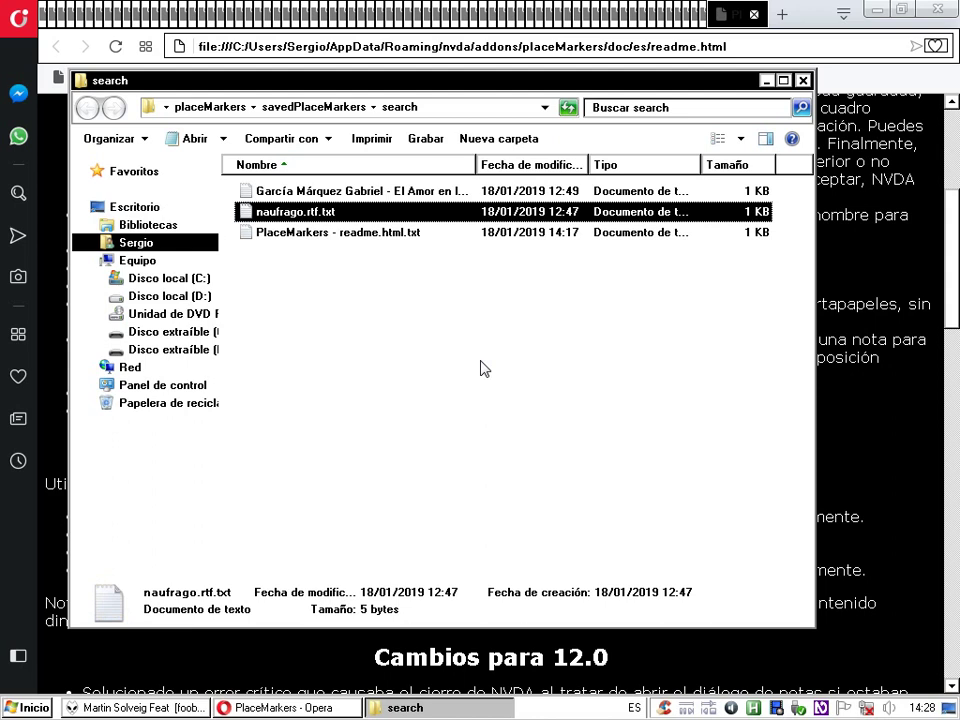
pyautogui.press('Up')
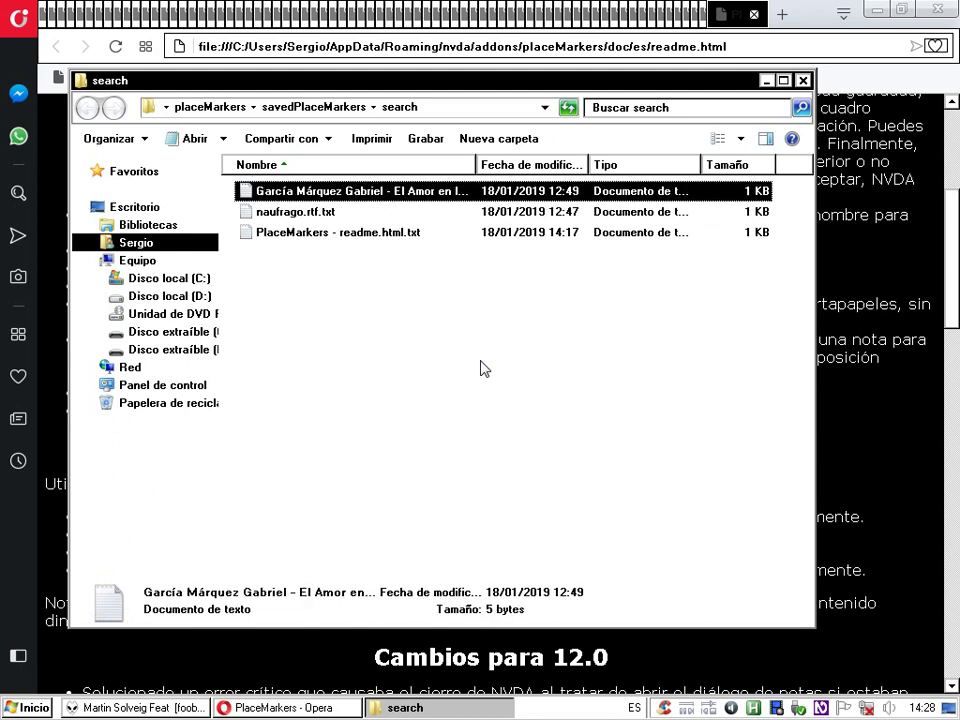
pyautogui.press('Down')
pyautogui.press('Down')
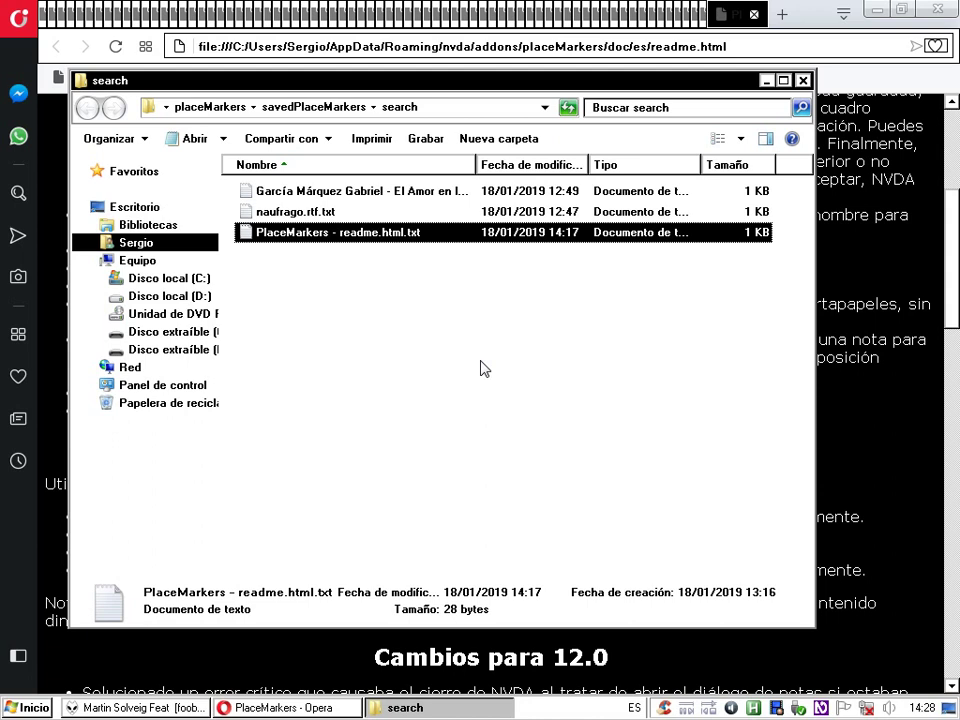
pyautogui.press('Return')
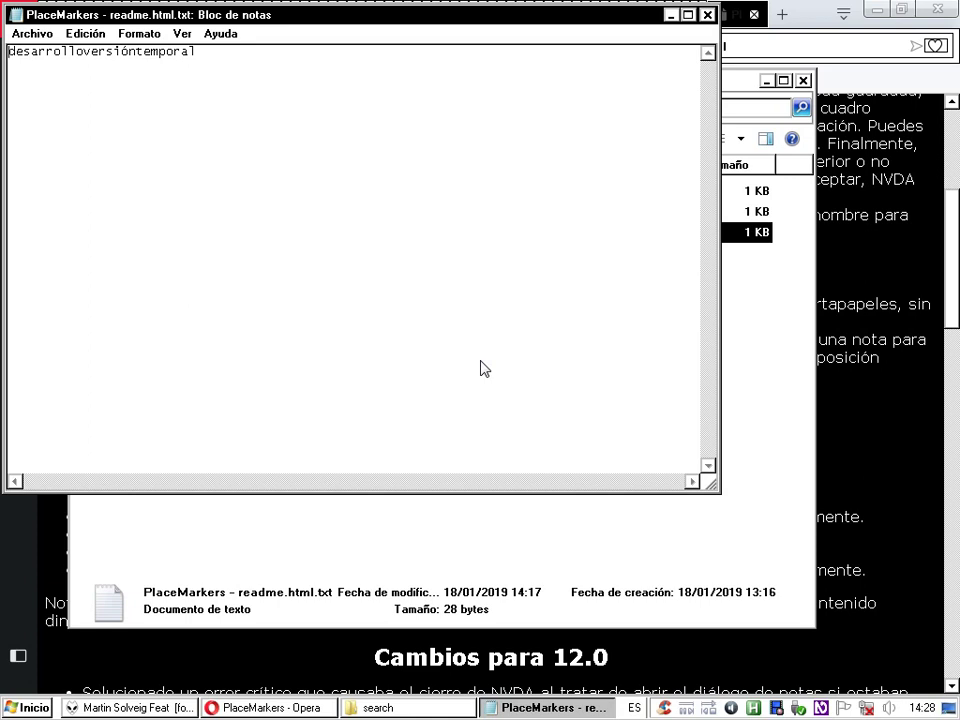
# Read through the saved search texts in the readme text file, and close the file and the search folder.
pyautogui.press('Right')
pyautogui.press('Right')
pyautogui.press('Right')
pyautogui.press('Right')
pyautogui.press('Right')
pyautogui.press('Right')
pyautogui.press('Right')
pyautogui.press('Right')
pyautogui.press('Right')
pyautogui.press('Right')
pyautogui.hotkey('alt', 'F4')
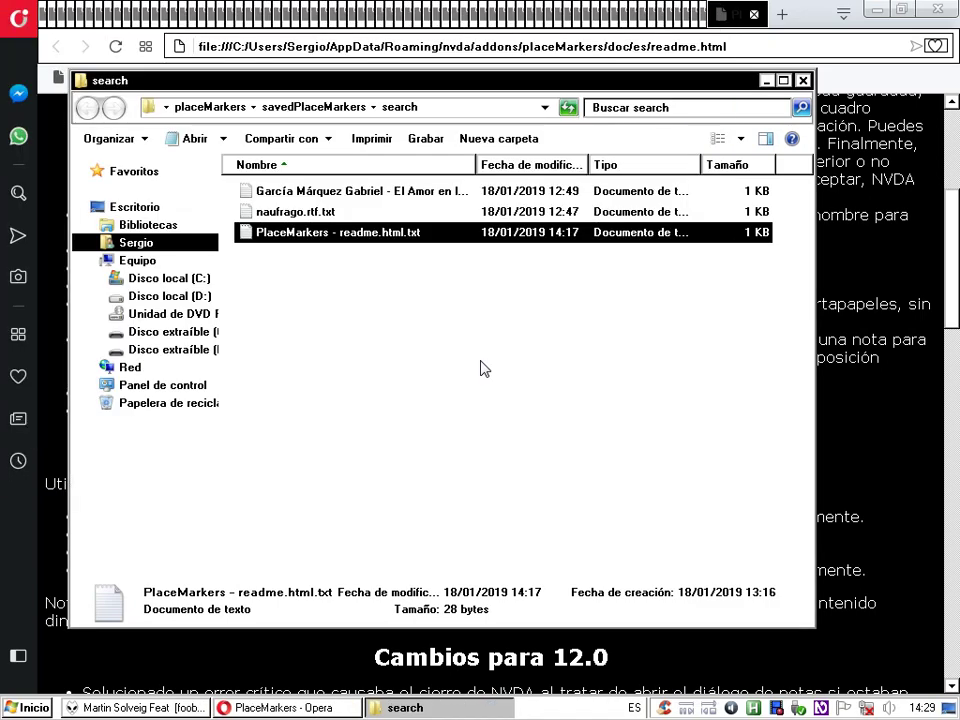
pyautogui.hotkey('alt', 'F4')
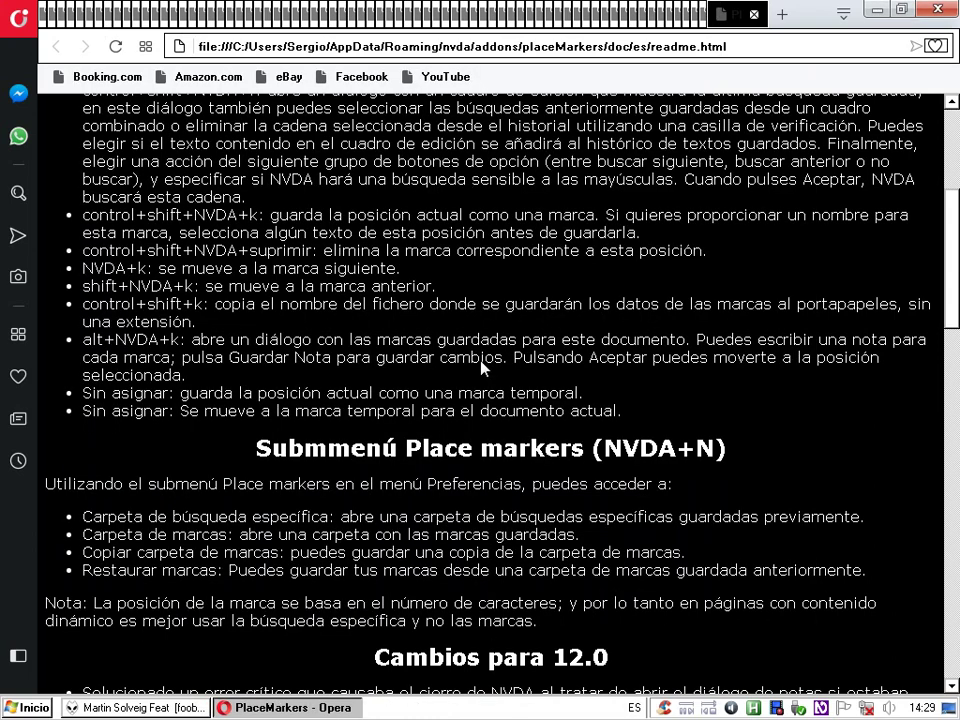
# Open Carpeta de marcas from NVDA's Place markers options, check the saved readme marker file, and close the folder.
pyautogui.press('Insert+n')
pyautogui.press('Right')
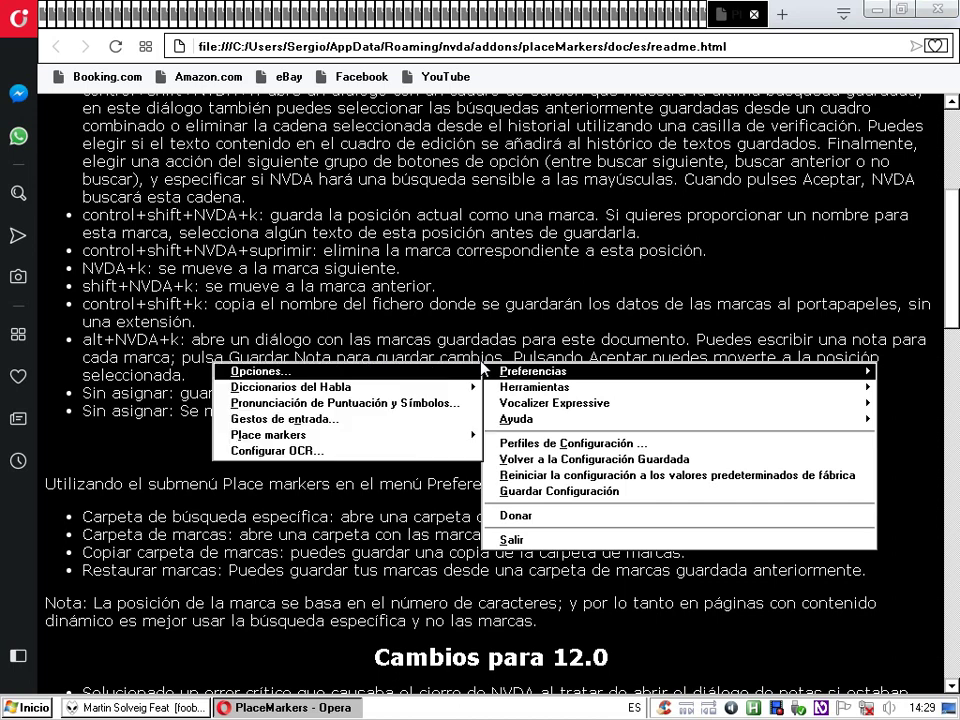
pyautogui.press('Up')
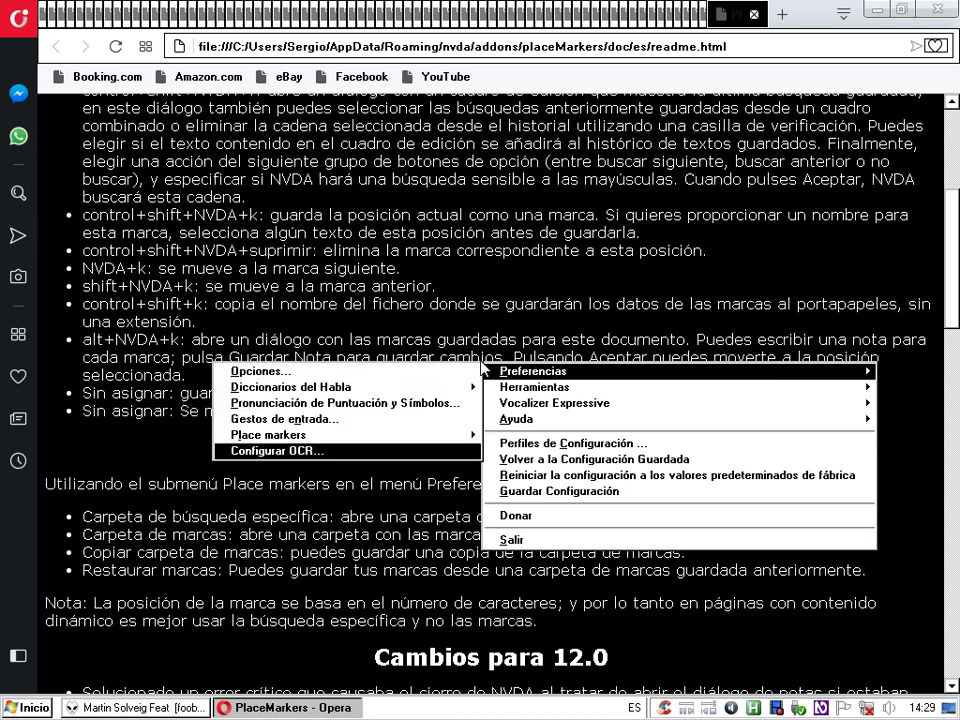
pyautogui.press('Up')
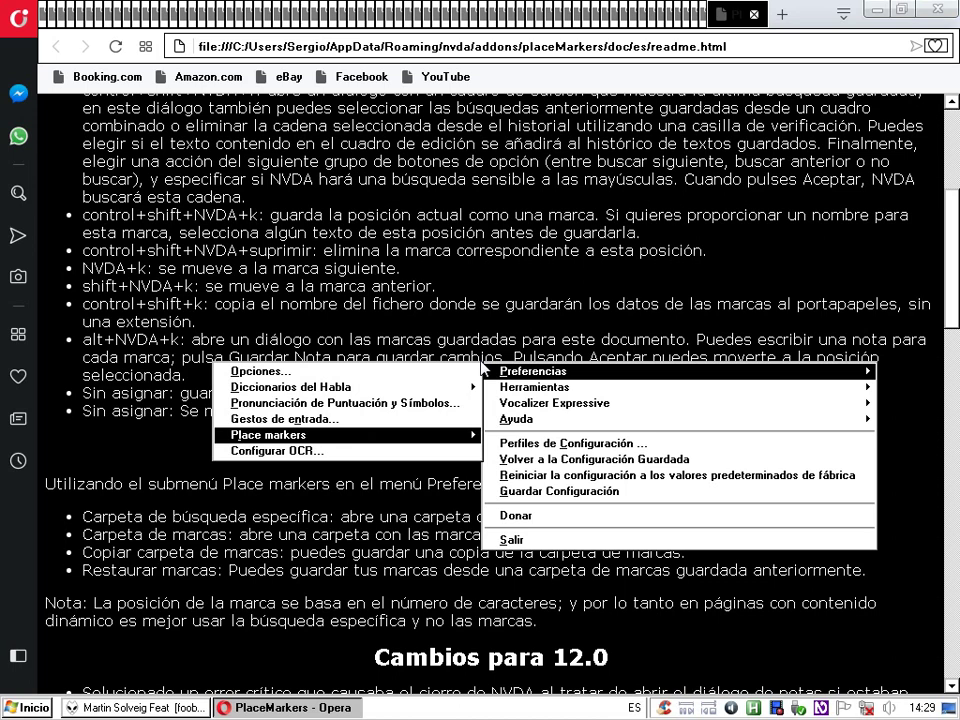
pyautogui.press('Right')
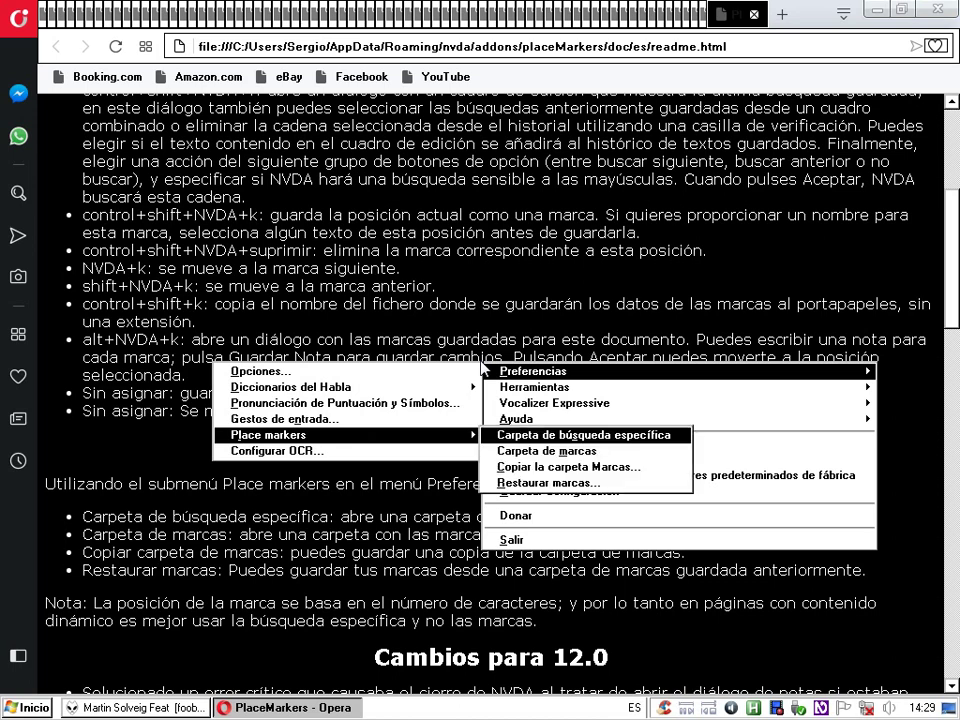
pyautogui.press('Down')
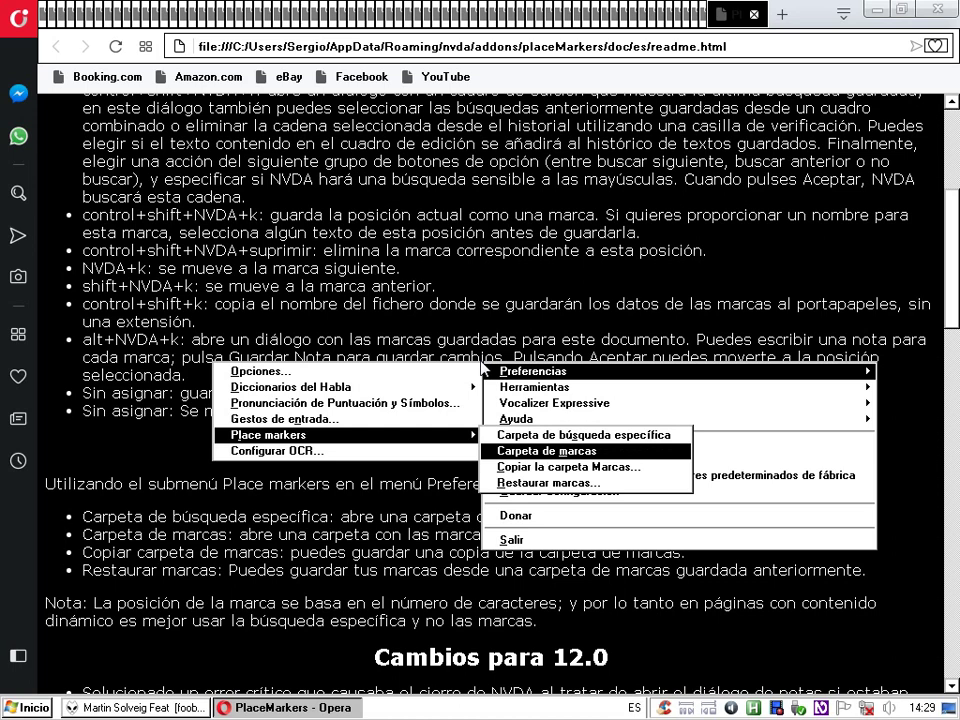
pyautogui.press('Return')
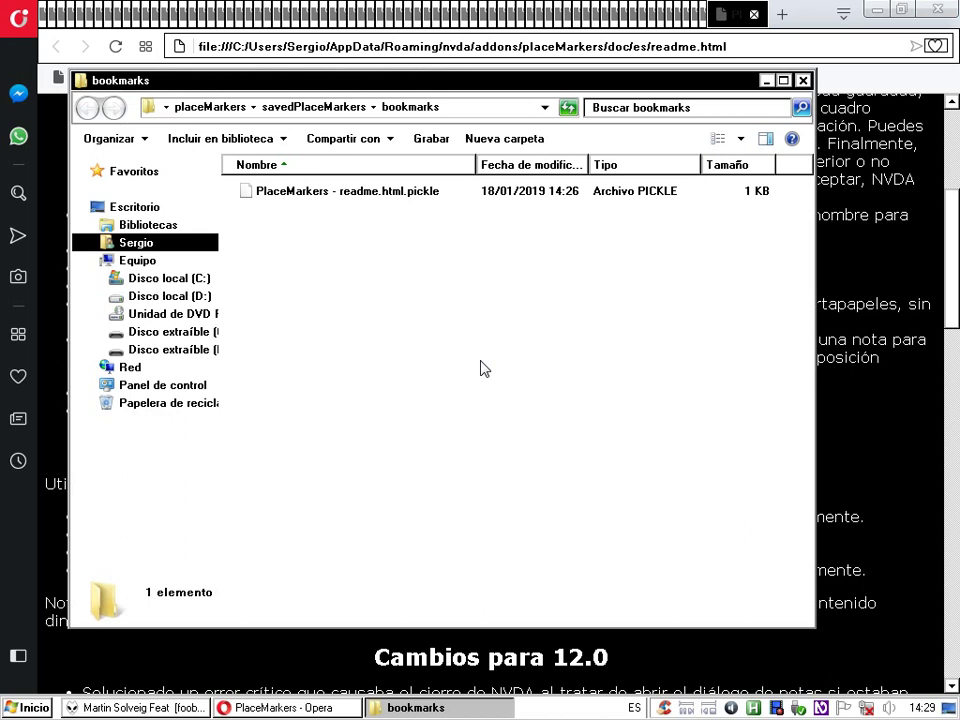
pyautogui.press('Down')
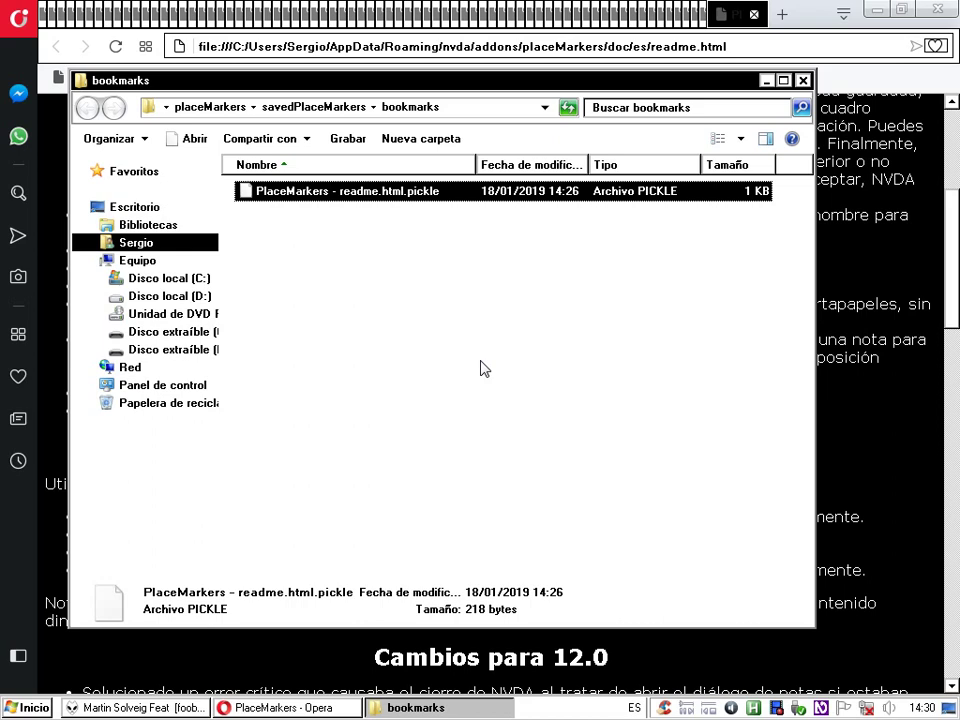
pyautogui.hotkey('alt', 'F4')
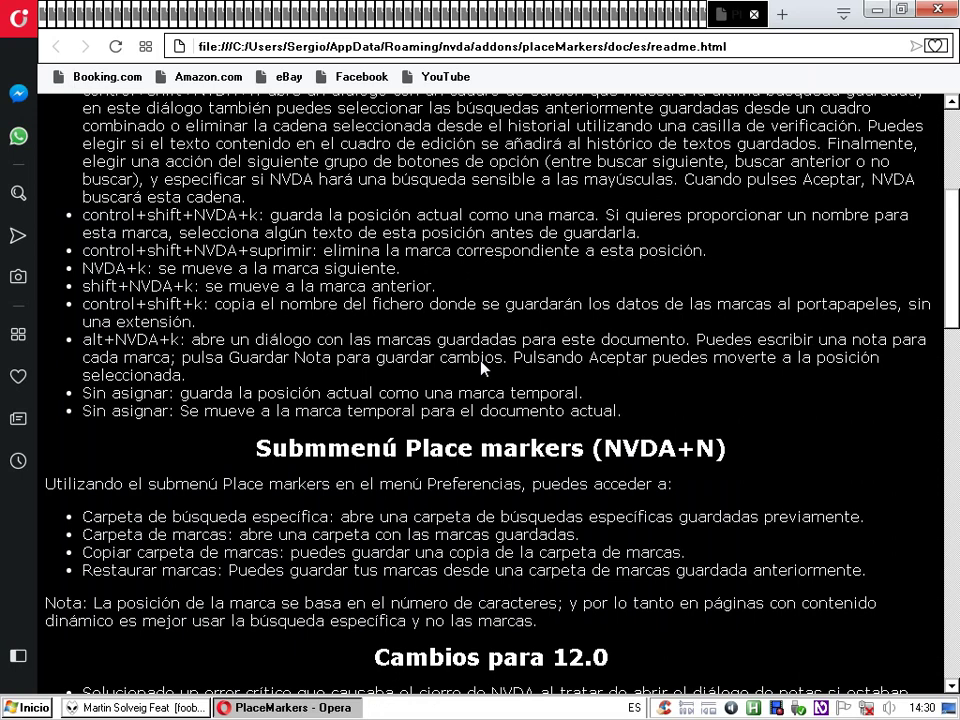
# Start Copiar la carpeta Marcas from the Place markers options in NVDA's Preferencias.
pyautogui.press('Insert+n')
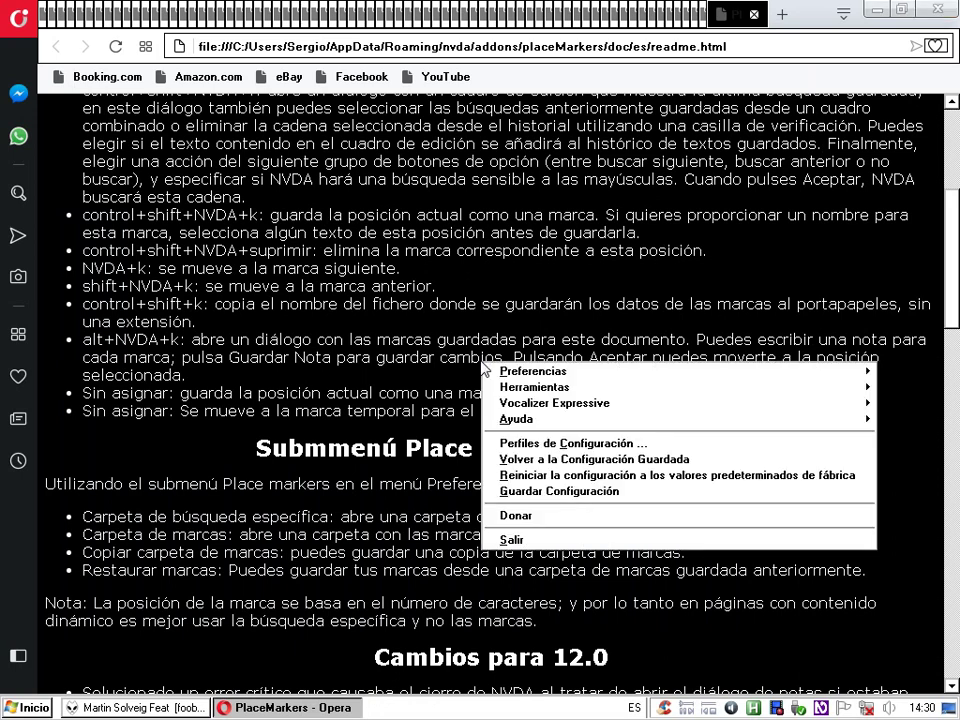
pyautogui.press('Down')
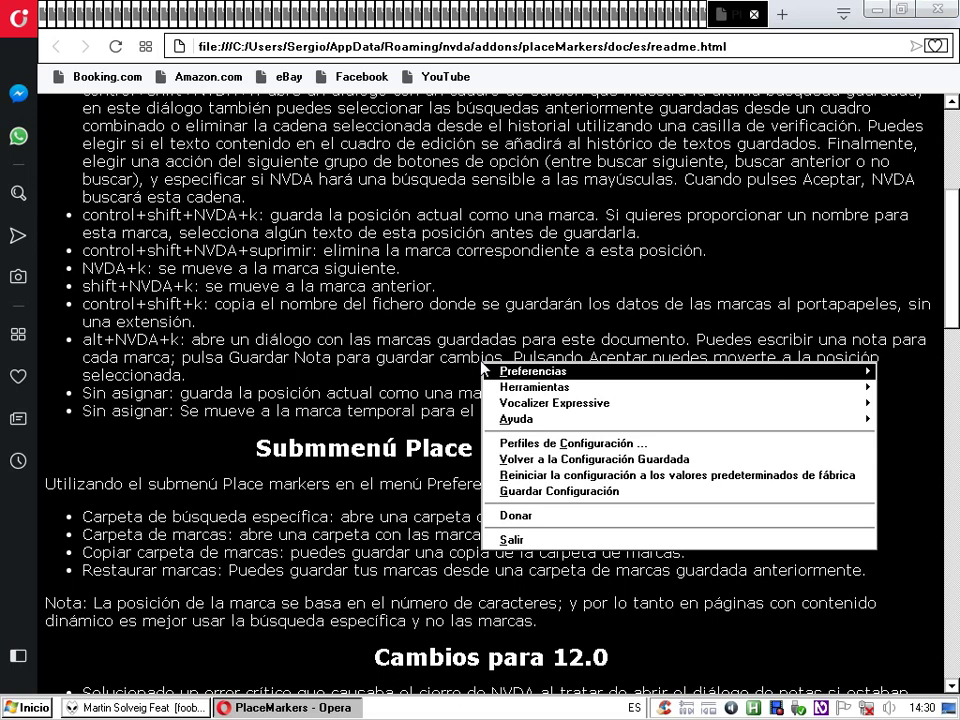
pyautogui.press('Right')
pyautogui.press('Down')
pyautogui.press('Down')
pyautogui.press('Down')
pyautogui.press('Down')
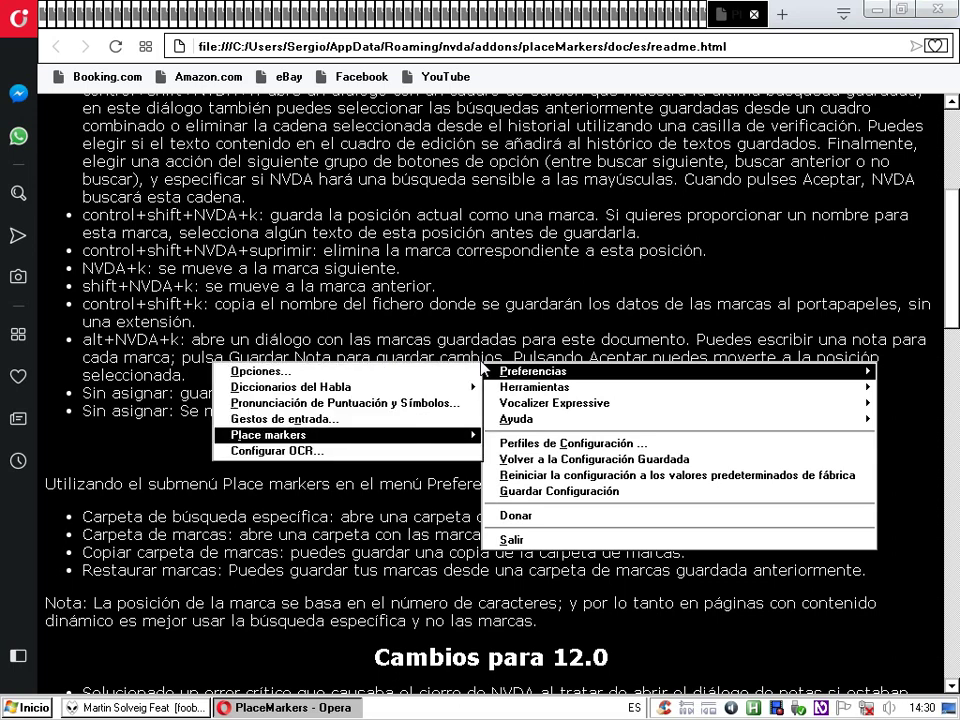
pyautogui.press('Right')
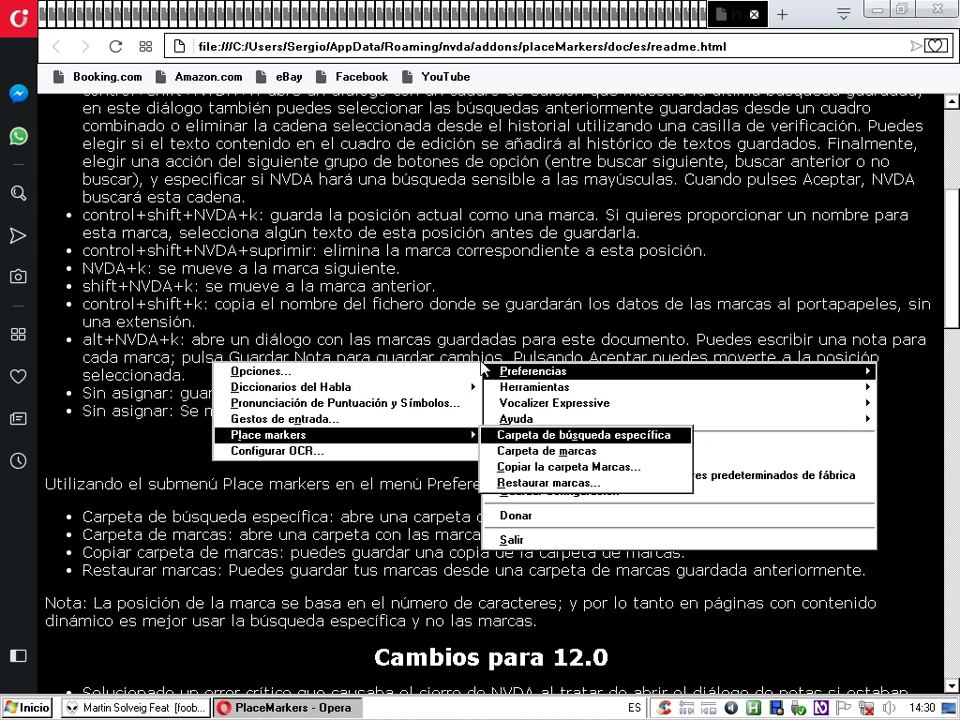
pyautogui.press('Down')
pyautogui.press('Down')
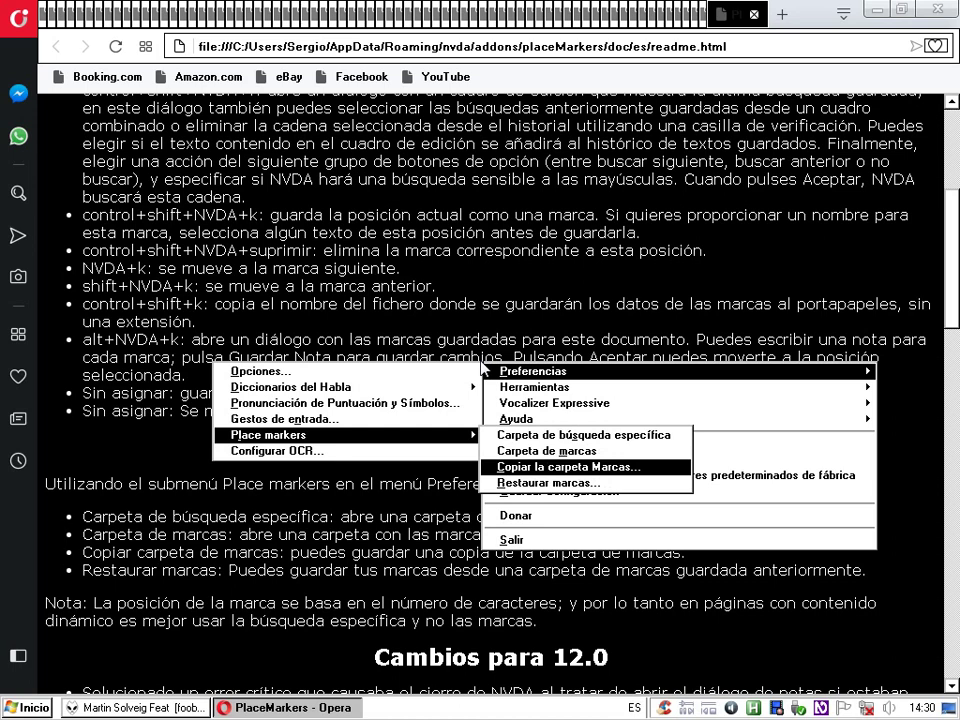
pyautogui.press('Return')
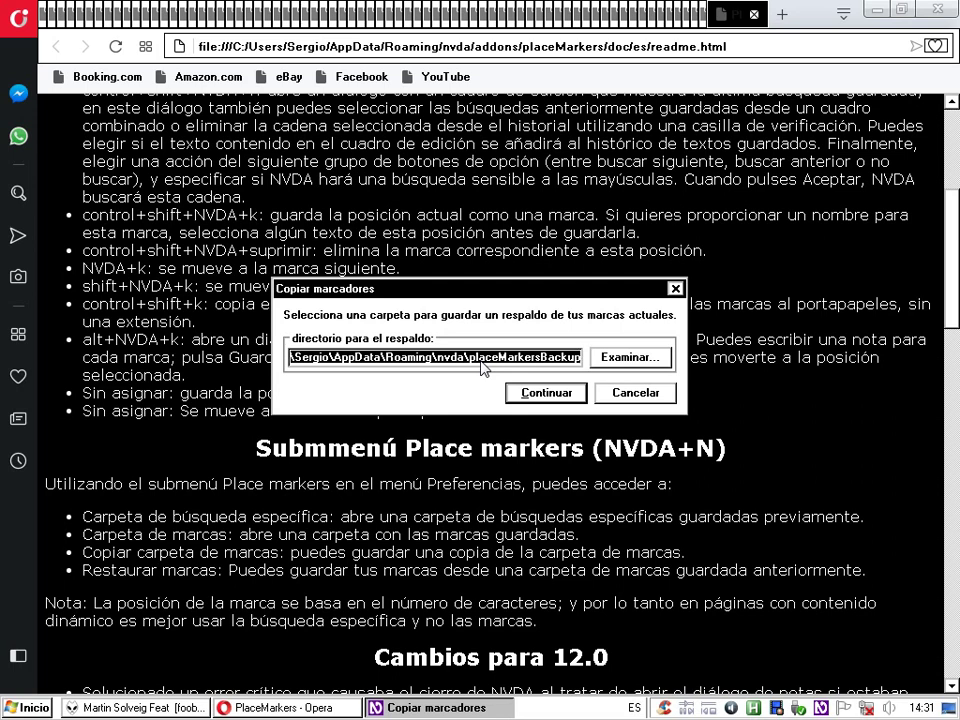
# Browse for the marker backup directory and choose the removable drive G:\.
pyautogui.press('Tab')
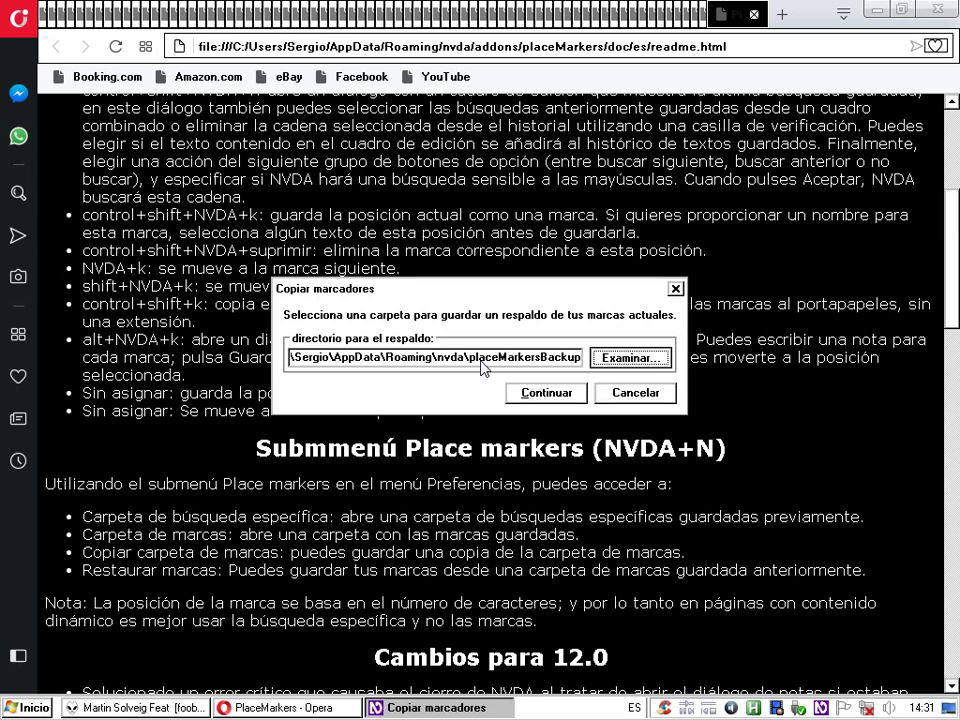
pyautogui.press('Return')
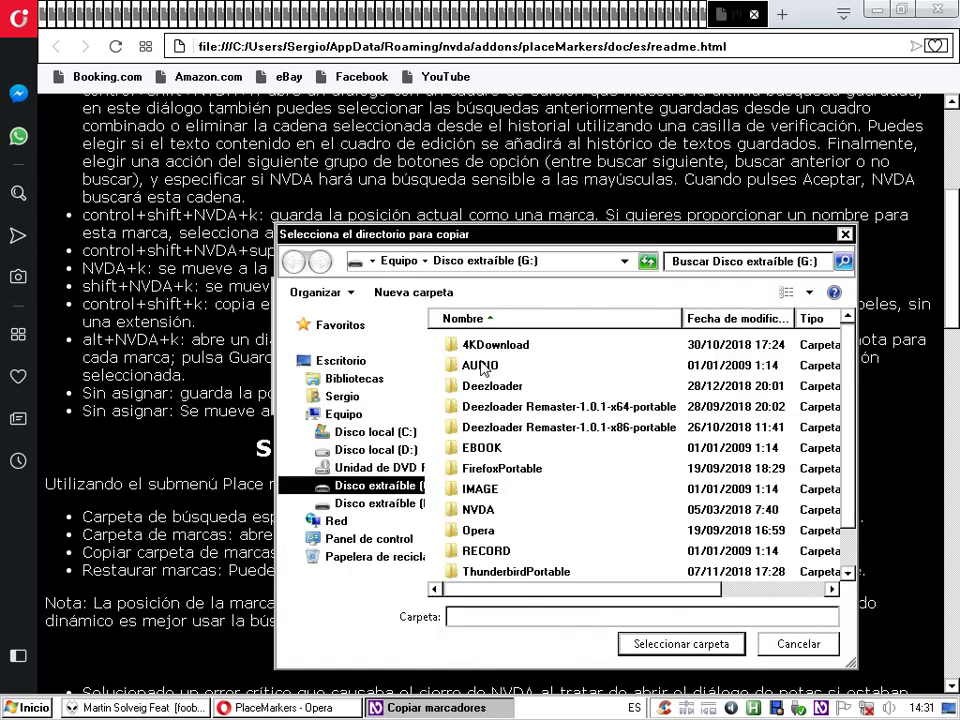
pyautogui.press('Tab')
pyautogui.press('Tab')
pyautogui.press('Tab')
pyautogui.press('Tab')
pyautogui.press('Tab')
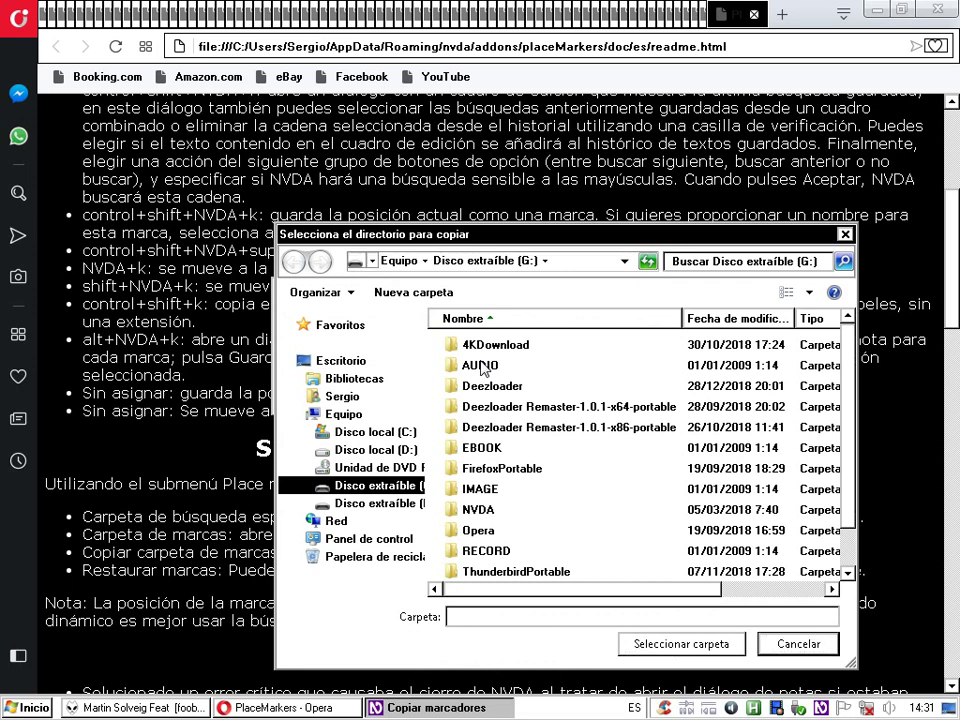
pyautogui.hotkey('shift', 'Tab')
pyautogui.press('Tab')
pyautogui.press('Tab')
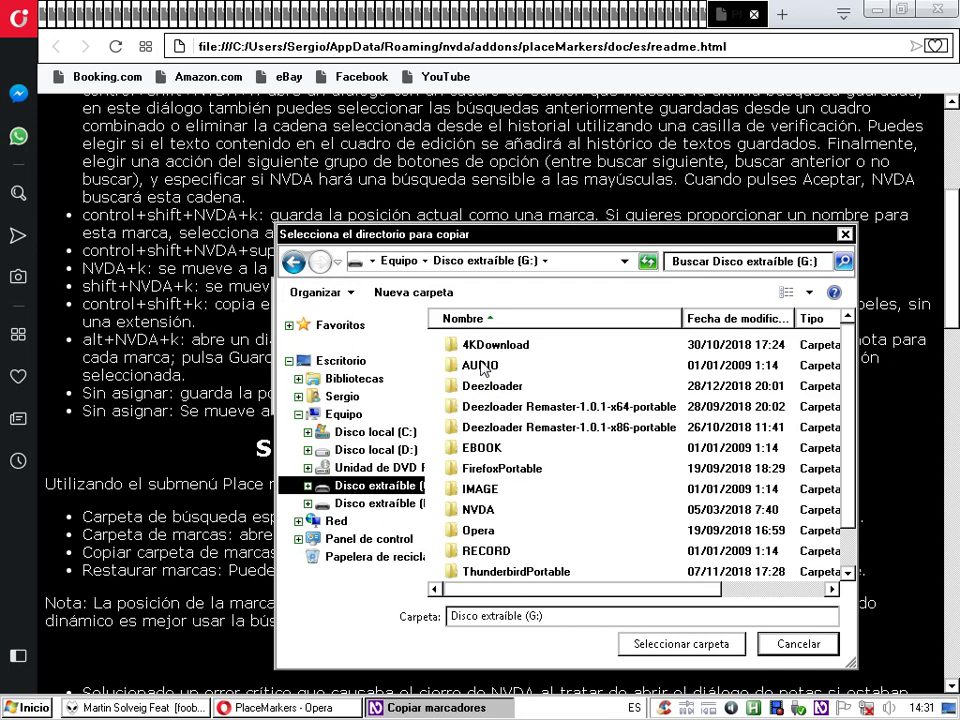
pyautogui.press('Tab')
pyautogui.press('Tab')
pyautogui.press('Tab')
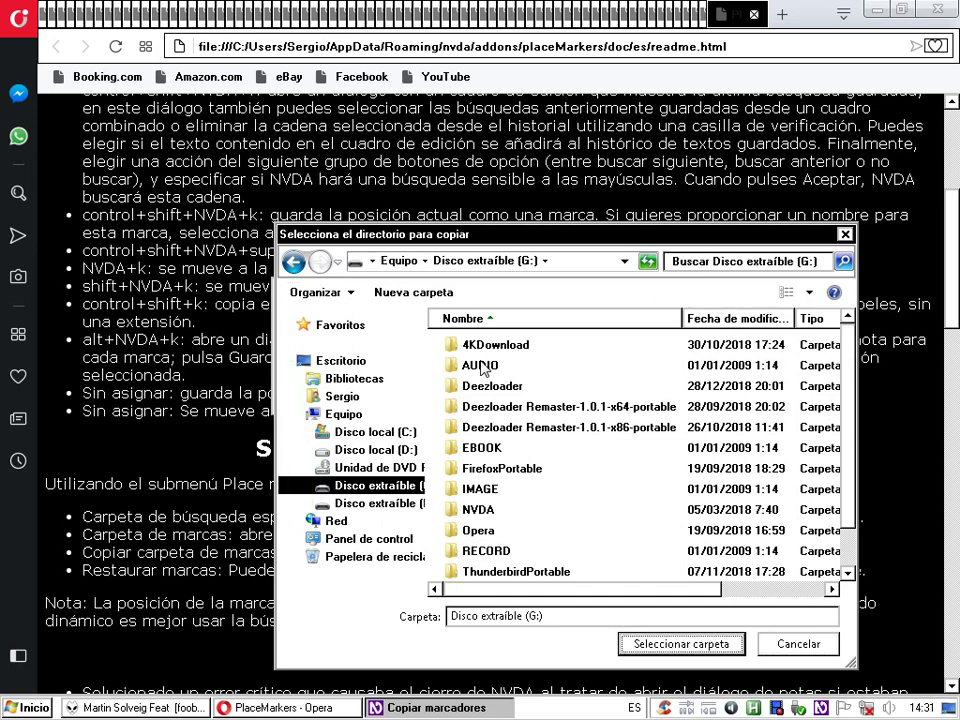
pyautogui.press('Return')
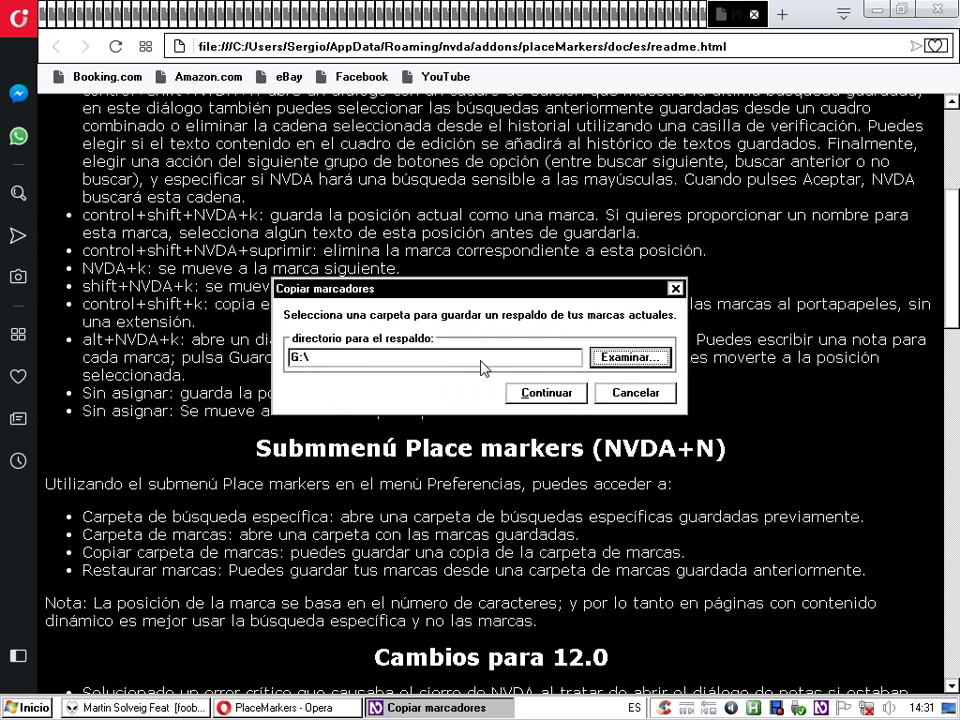
# Review the backup directory path and proceed with copying the markers to G:\.
pyautogui.hotkey('shift', 'Tab')
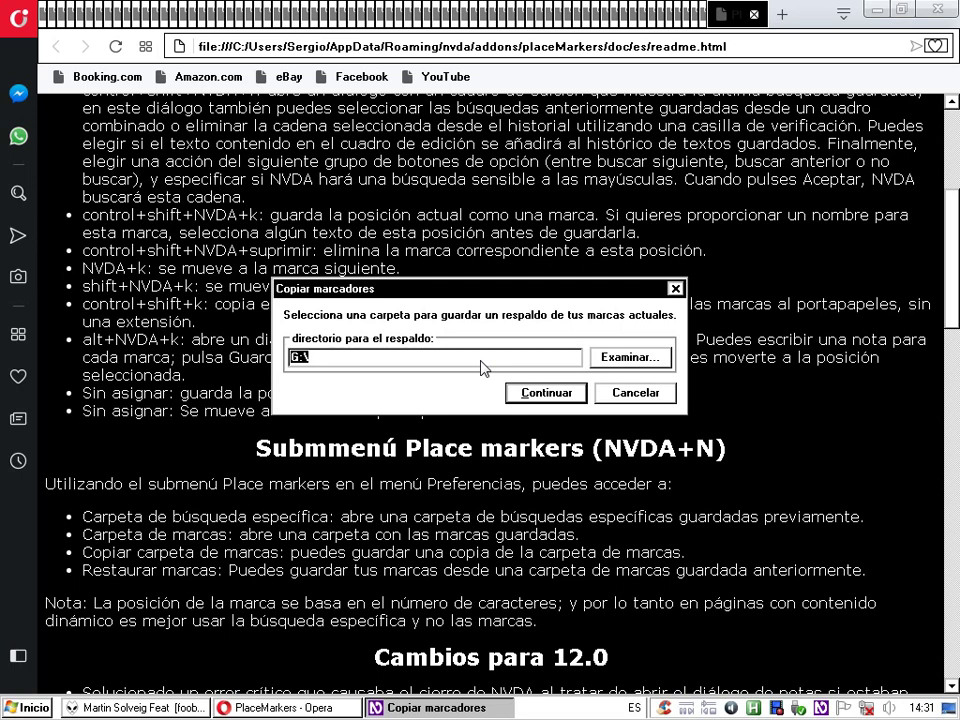
pyautogui.press('Tab')
pyautogui.press('Tab')
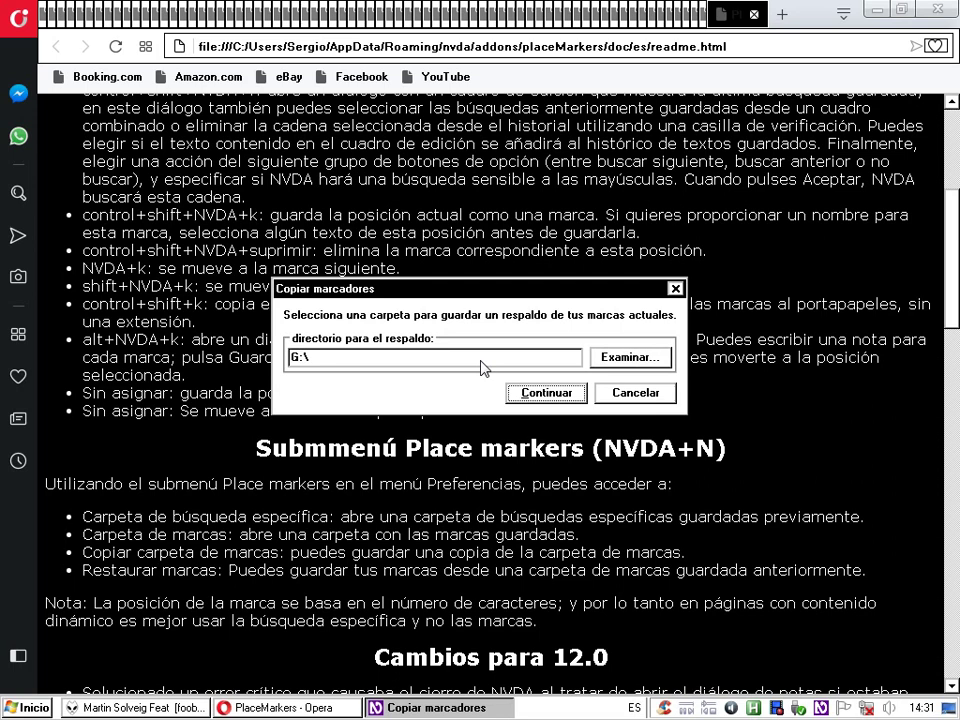
pyautogui.press('Return')
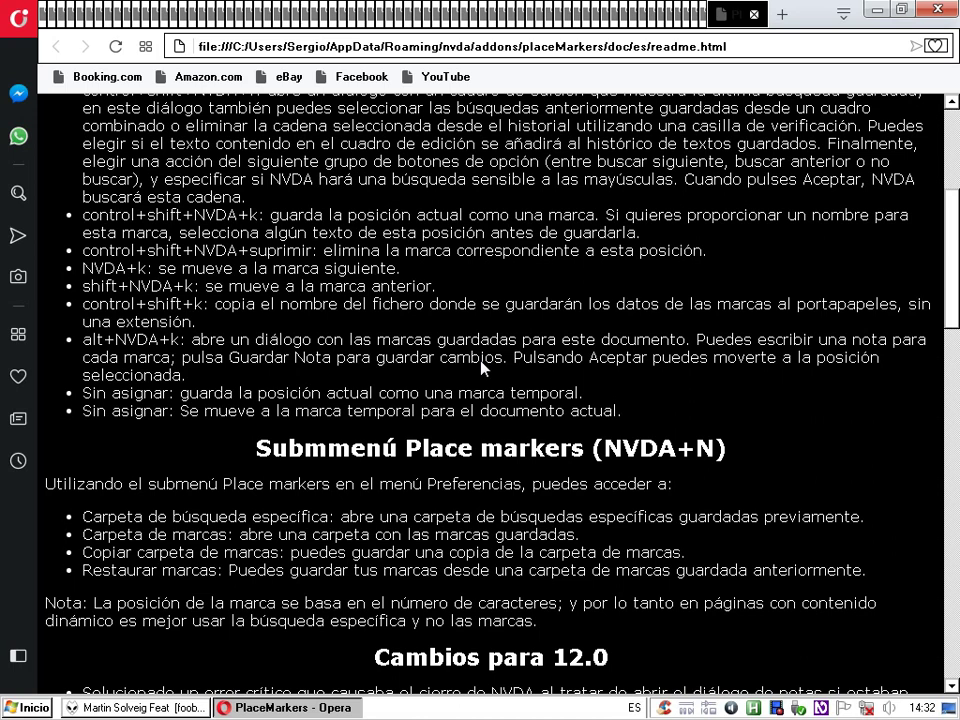
pyautogui.hotkey('alt', 'Tab')
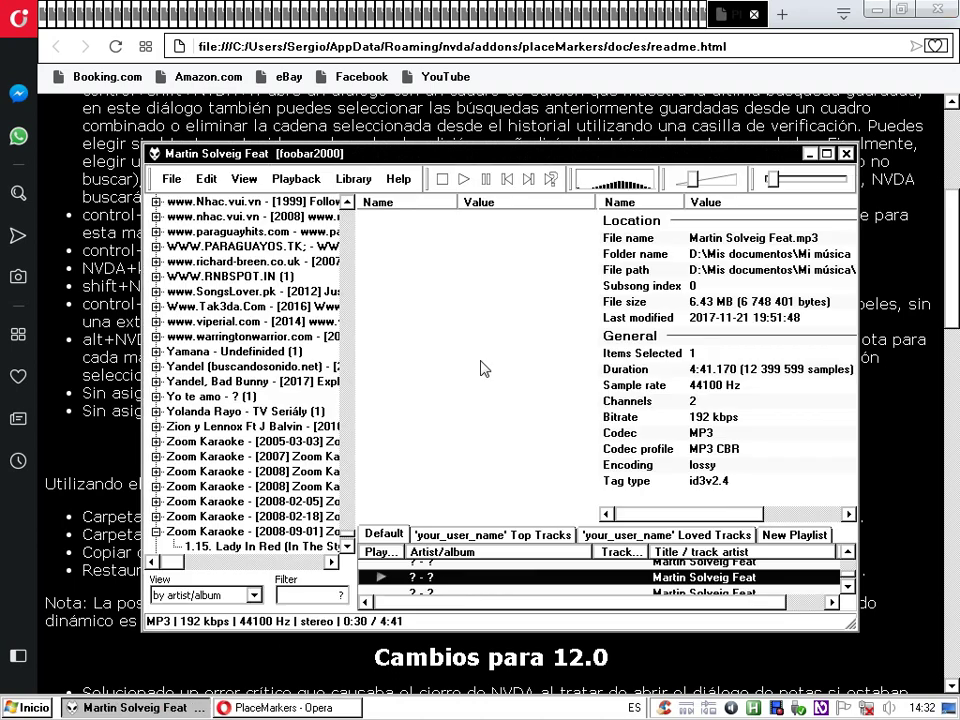
pyautogui.hotkey('alt', 'Tab')
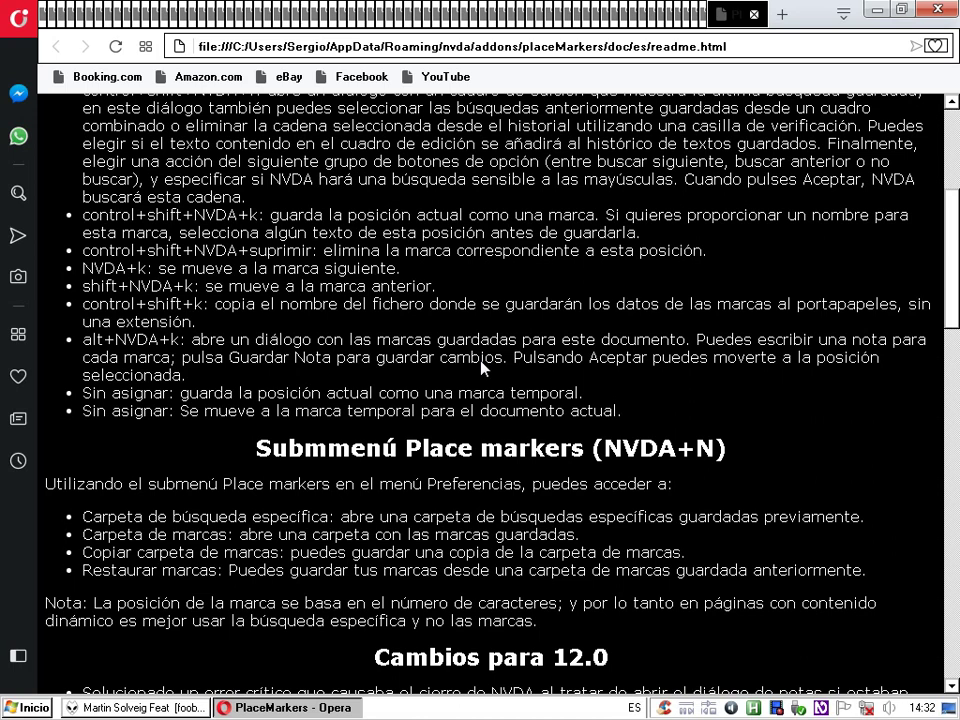
pyautogui.hotkey('alt', 'Tab')
pyautogui.press('super+d')
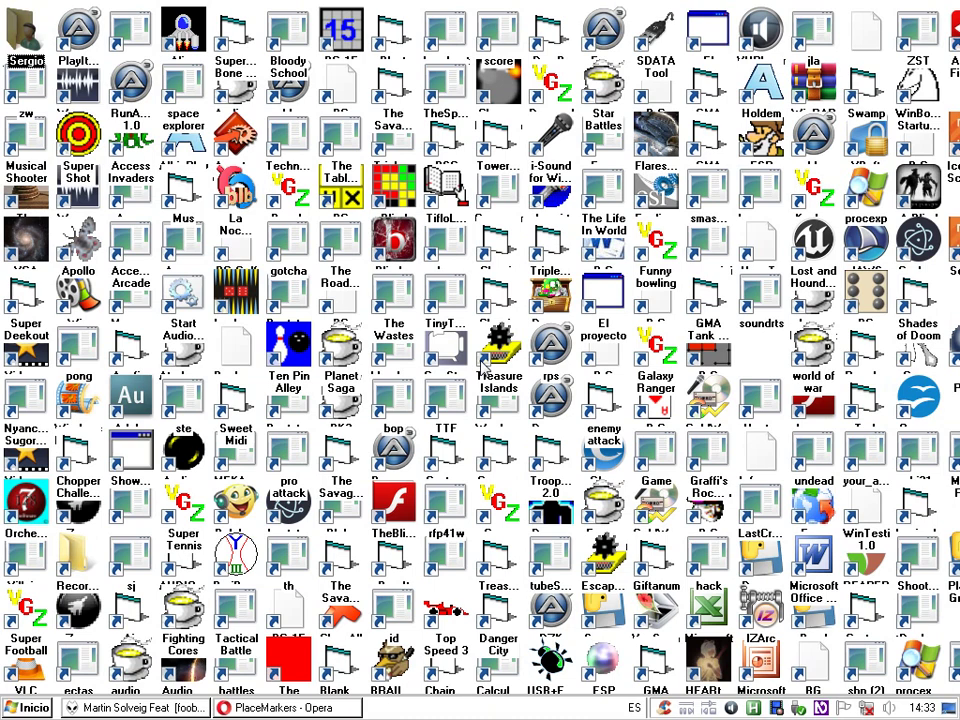
pyautogui.hotkey('alt', 'Tab')
pyautogui.press('super+d')
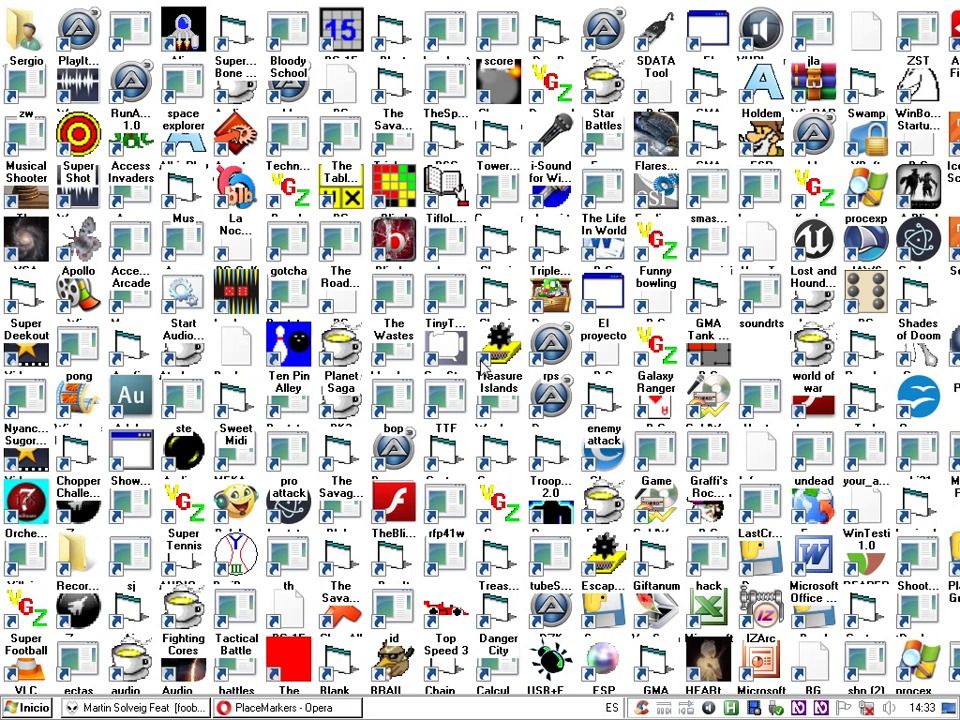
pyautogui.press('Home')
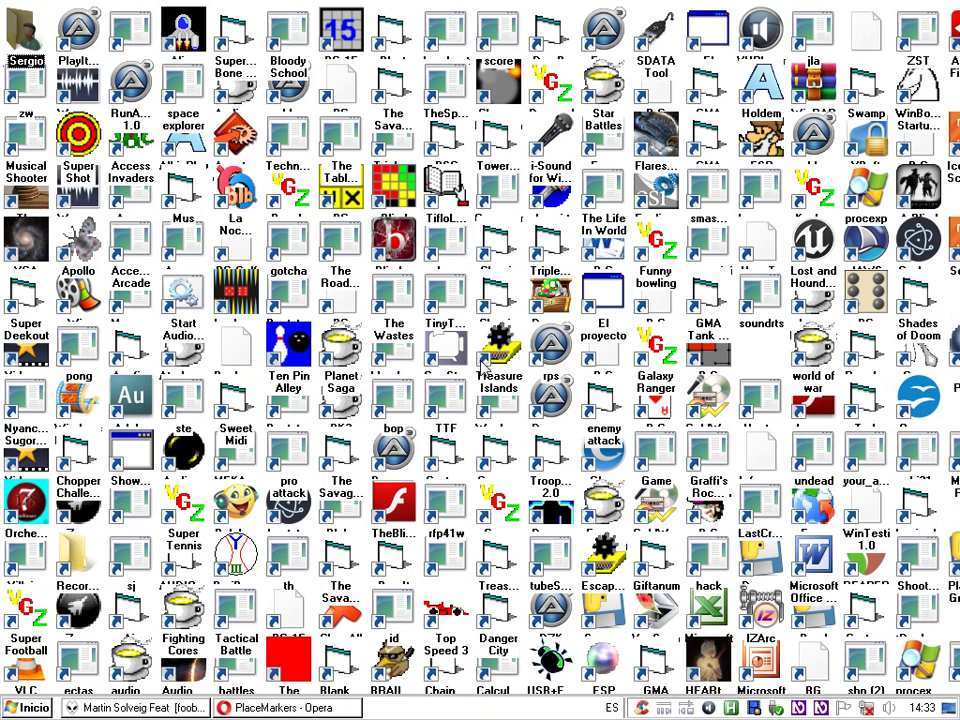
pyautogui.hotkey('alt', 'Tab')
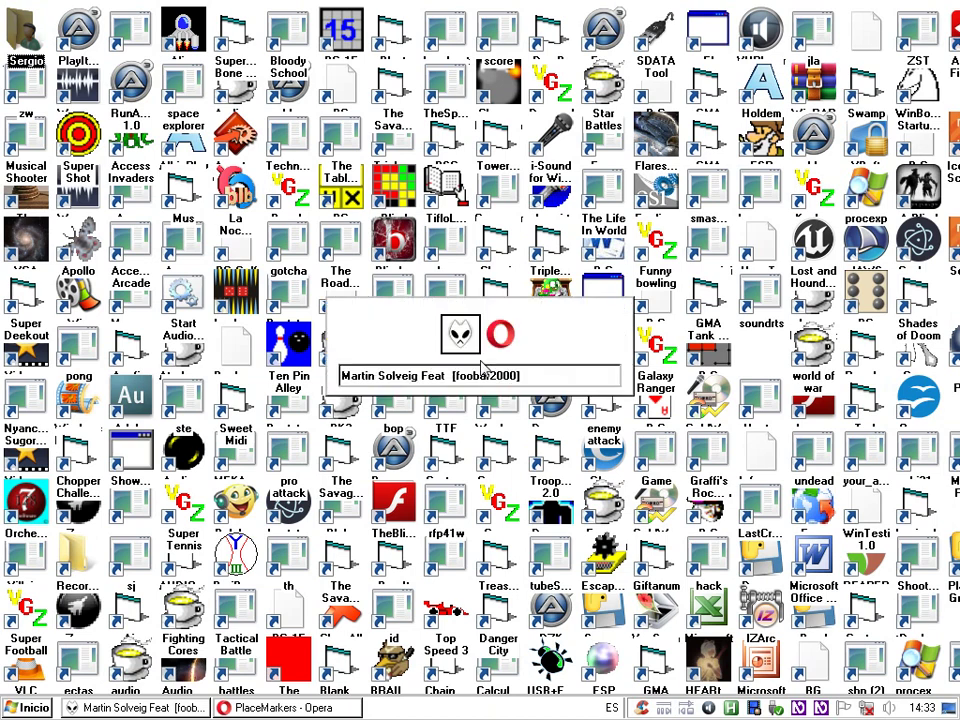
pyautogui.hotkey('alt', 'Tab')
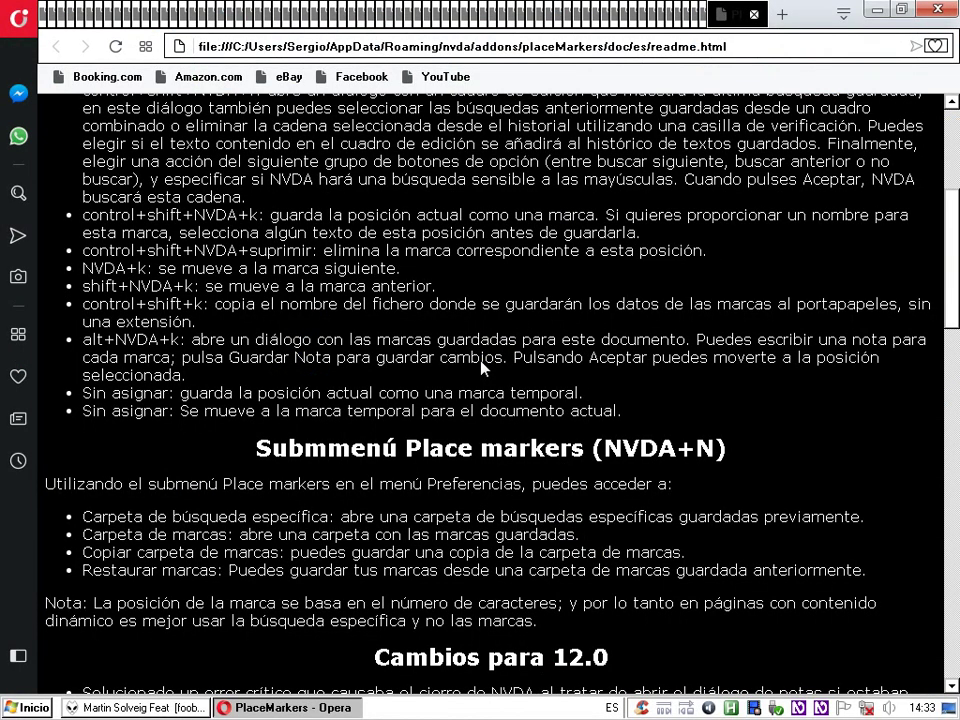
# Start Restaurar marcas from the Place markers options in NVDA's Preferencias.
pyautogui.press('insert+n')
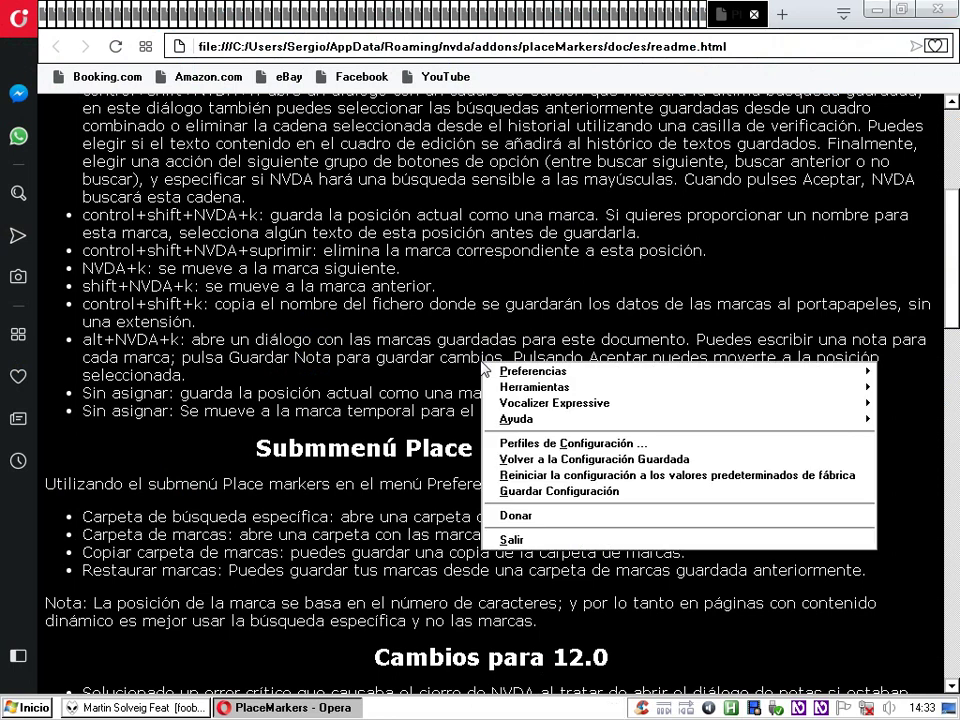
pyautogui.press('Down')
pyautogui.press('Right')
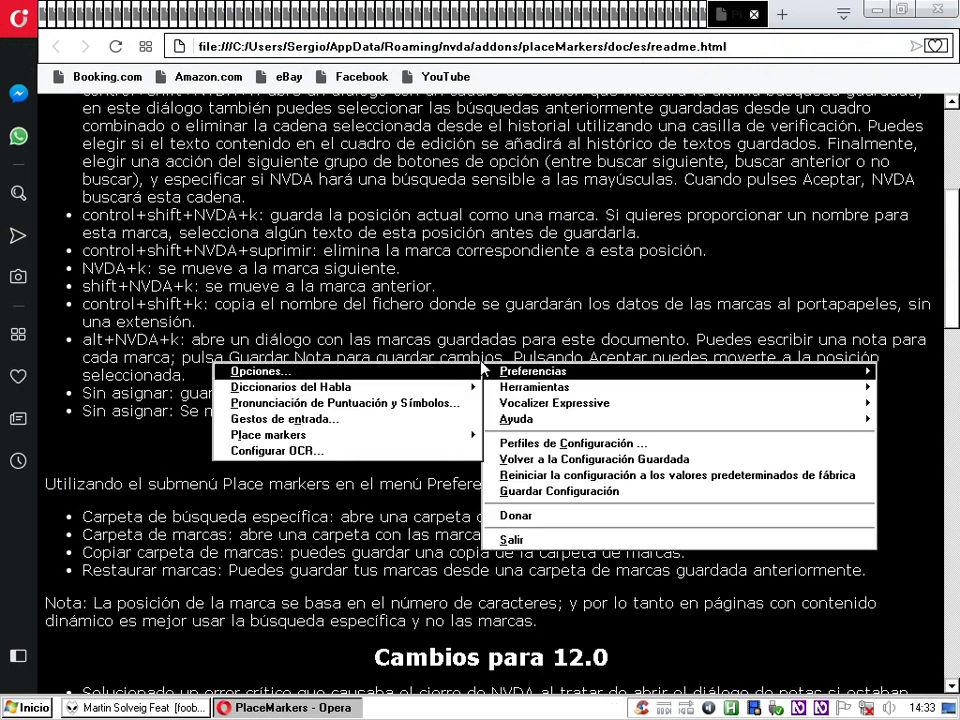
pyautogui.press('Up')
pyautogui.press('Up')
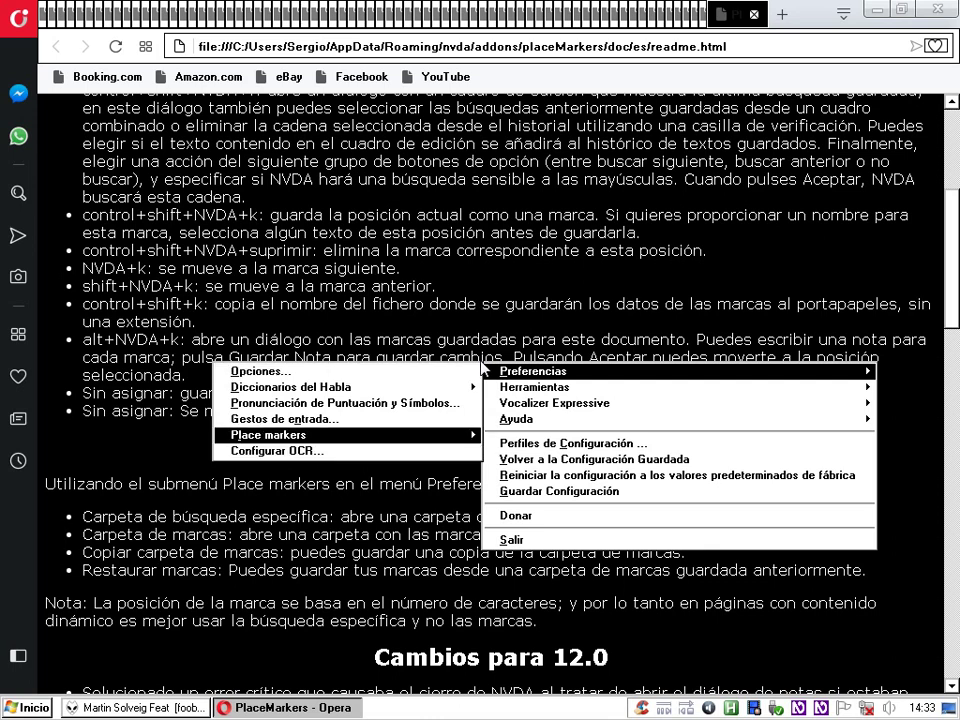
pyautogui.press('Right')
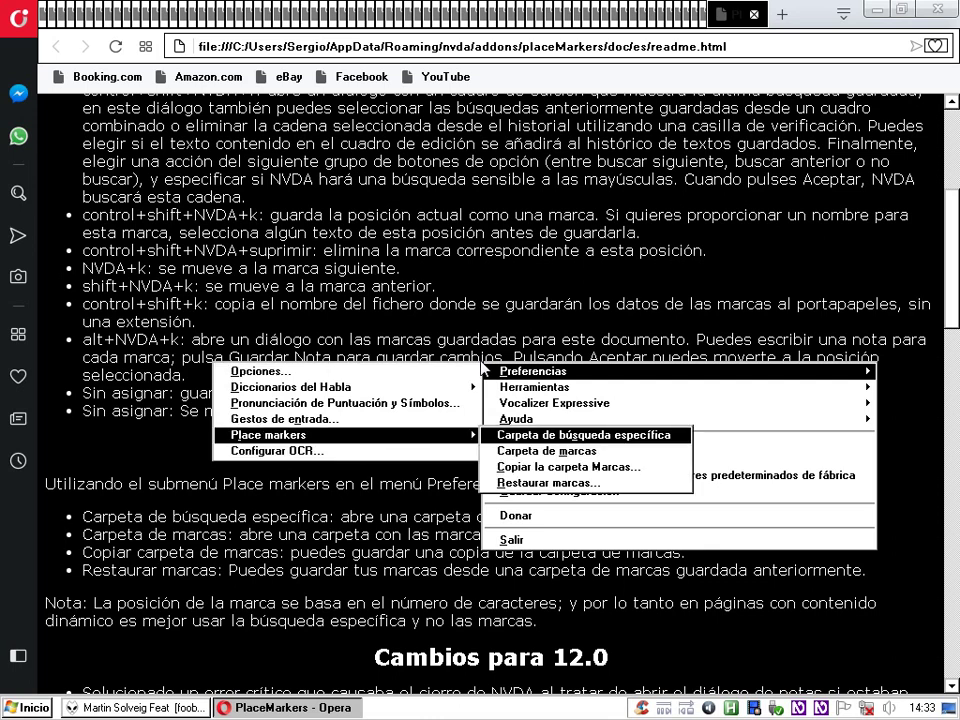
pyautogui.press('Up')
pyautogui.press('Up')
pyautogui.press('Down')
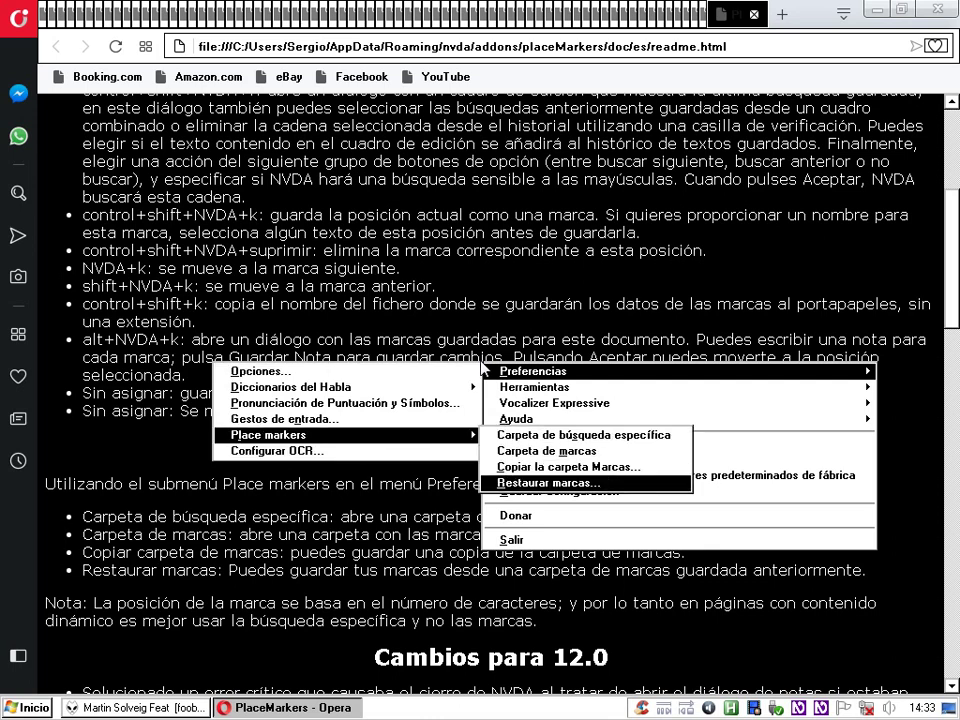
pyautogui.press('Up')
pyautogui.press('Down')
pyautogui.press('Return')
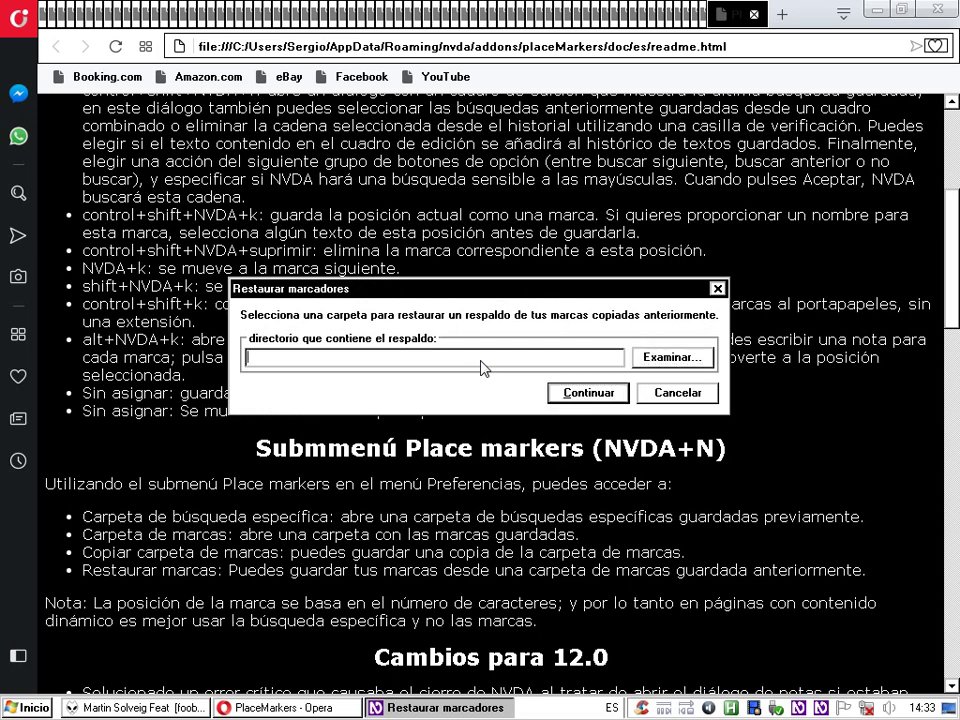
# Browse for the directory containing the marker backup and open the removable drive G:.
pyautogui.hotkey('shift', 'Tab')
pyautogui.press('Tab')
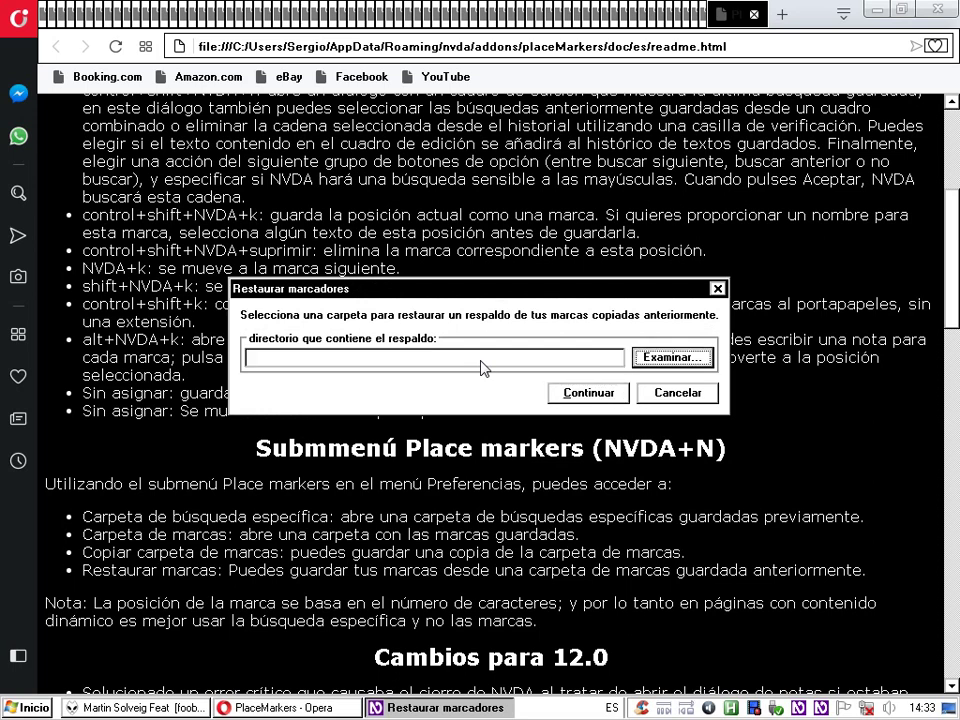
pyautogui.press('Return')
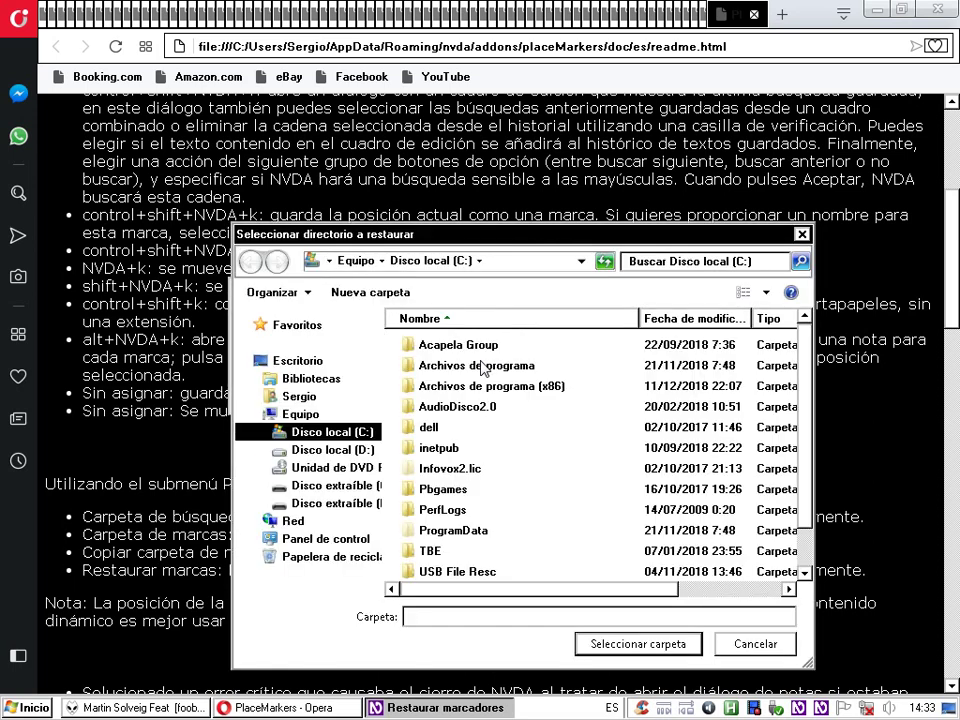
pyautogui.press('Tab')
pyautogui.press('Tab')
pyautogui.press('Tab')
pyautogui.press('Tab')
pyautogui.press('Tab')
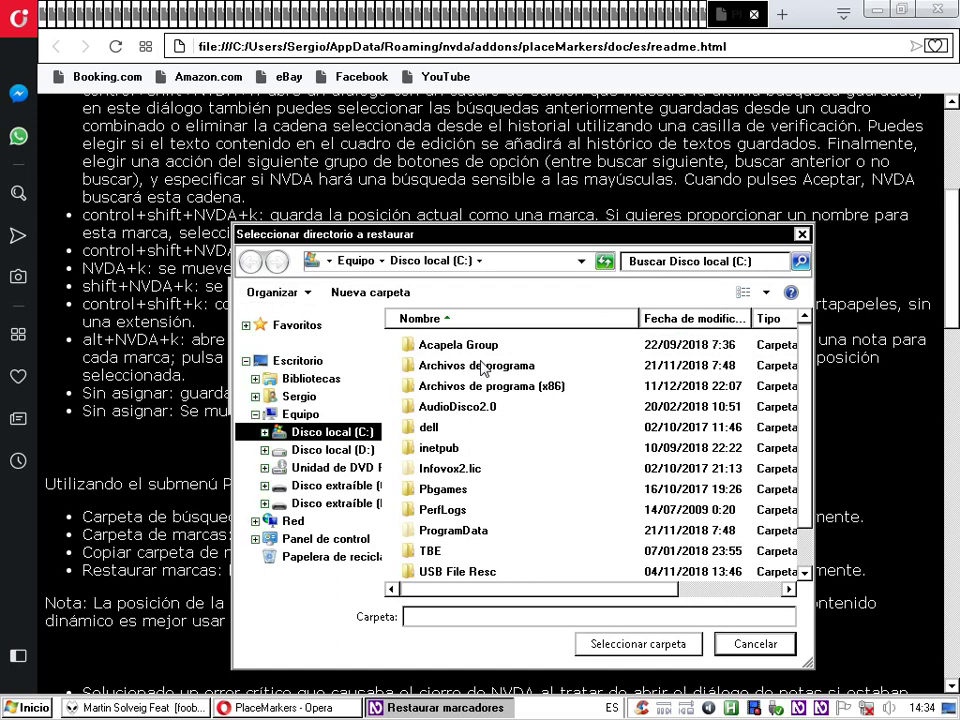
pyautogui.press('Down')
pyautogui.press('Down')
pyautogui.press('Down')
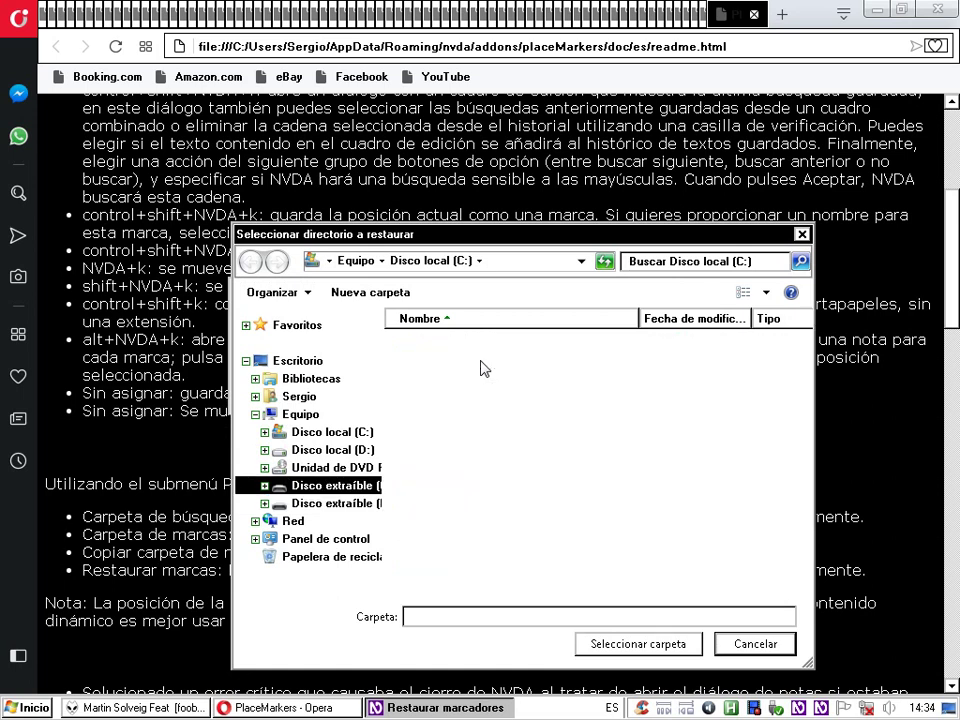
pyautogui.press('Tab')
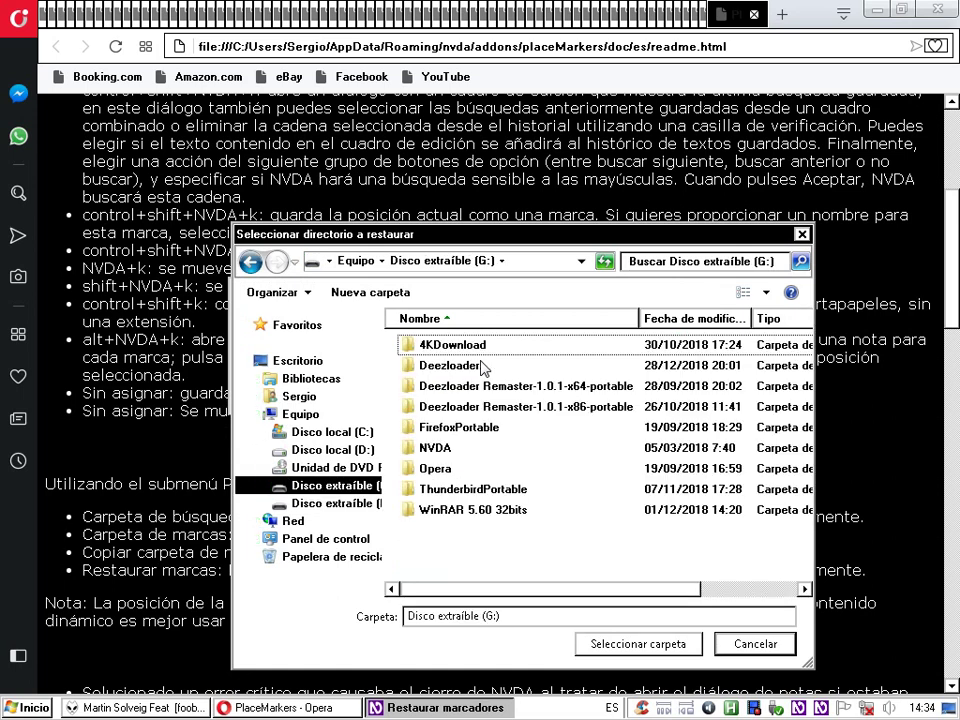
# Look through the folders on drive G: for the marker backup, from 4KDownload to WinRAR 5.60 32bits.
pyautogui.press('Tab')
pyautogui.press('n')
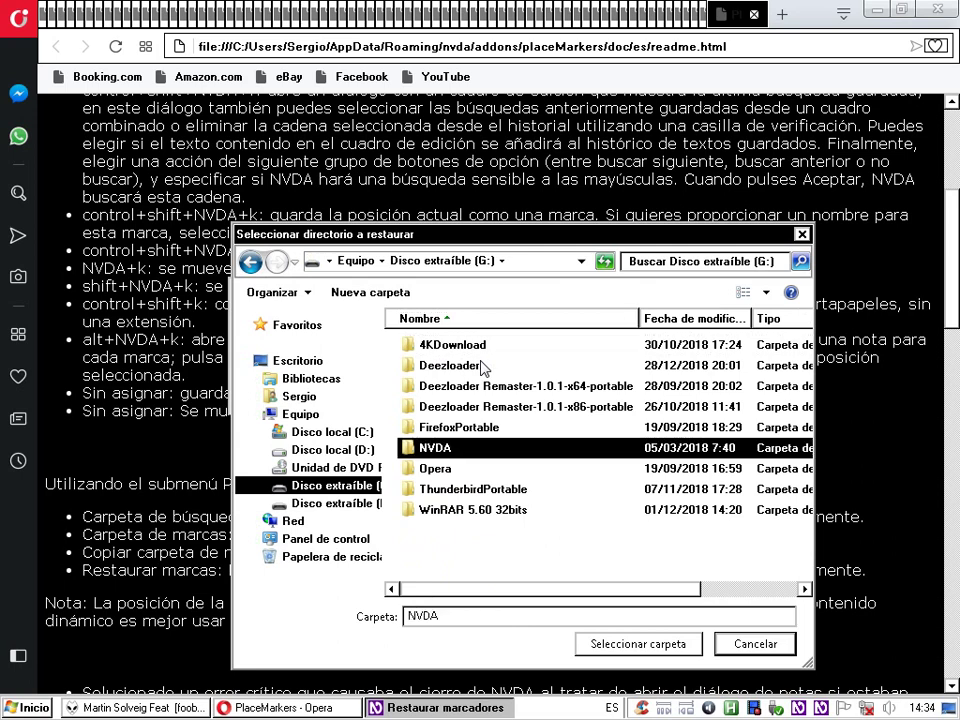
pyautogui.press('Down')
pyautogui.press('Home')
pyautogui.press('Down')
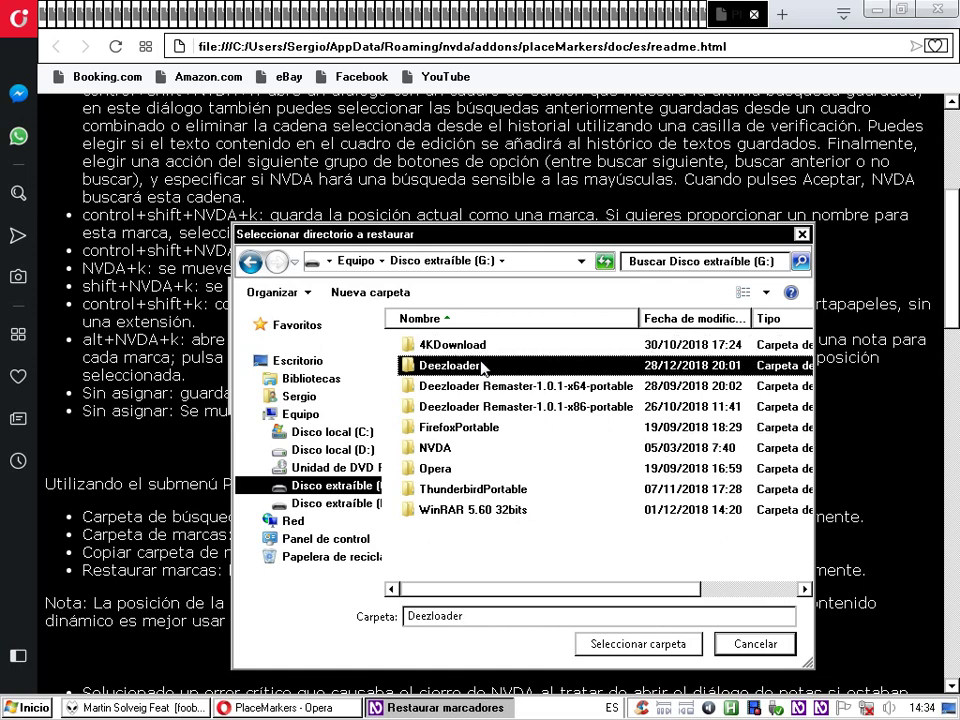
pyautogui.press('Down')
pyautogui.press('Down')
pyautogui.press('Down')
pyautogui.press('Down')
pyautogui.press('Down')
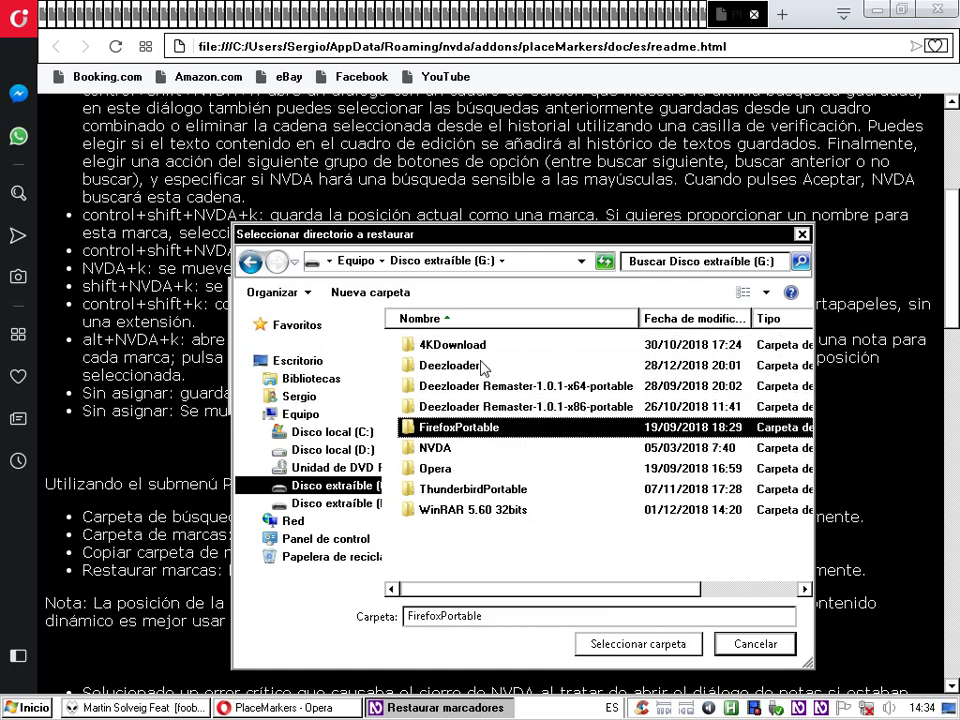
pyautogui.press('Up')
pyautogui.press('Up')
pyautogui.press('Up')
pyautogui.press('Up')
pyautogui.press('Up')
pyautogui.press('Up')
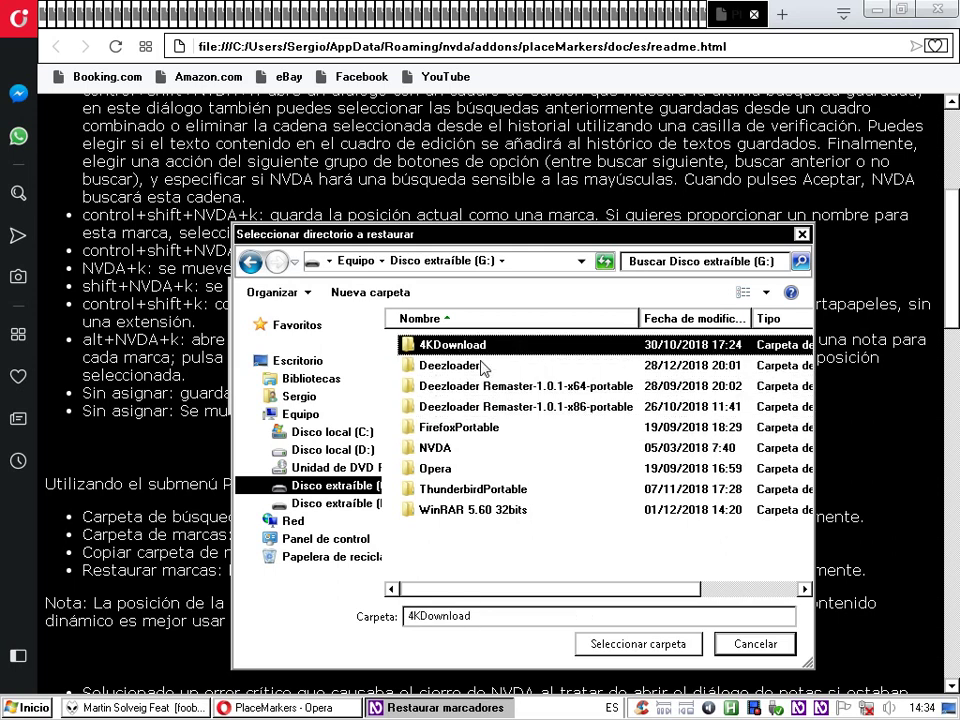
pyautogui.press('Down')
pyautogui.press('Up')
pyautogui.press('Down')
pyautogui.press('Down')
pyautogui.press('Down')
pyautogui.press('Down')
pyautogui.press('Down')
pyautogui.press('Down')
pyautogui.press('Down')
pyautogui.press('Down')
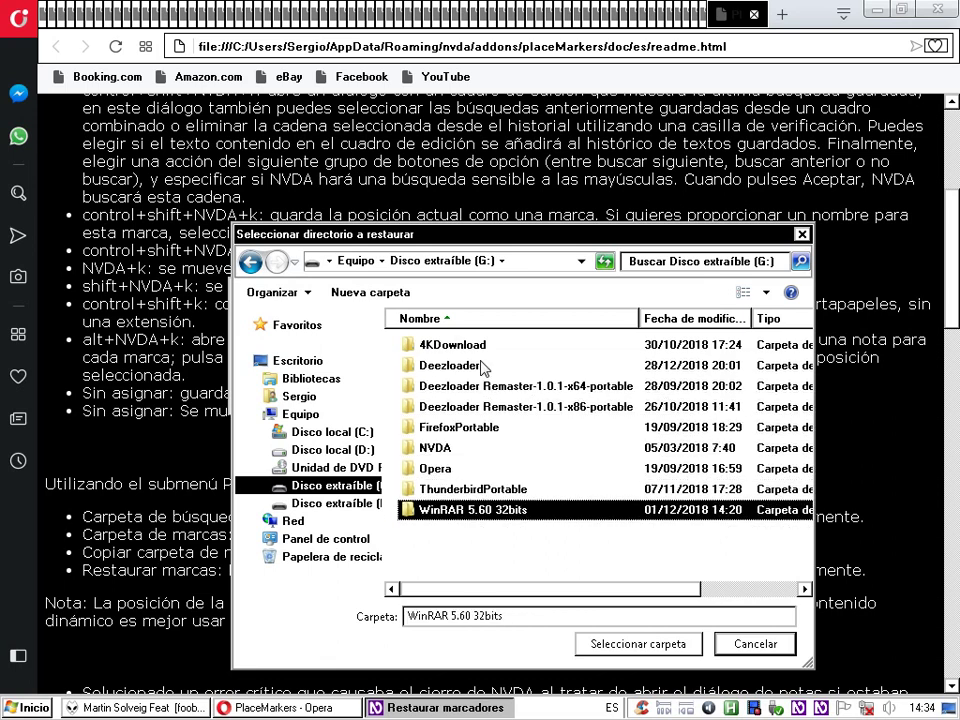
# Choose the 4KDownload folder on G: as the directory to restore from.
pyautogui.press('Home')
pyautogui.press('Tab')
pyautogui.press('Tab')
pyautogui.press('Tab')
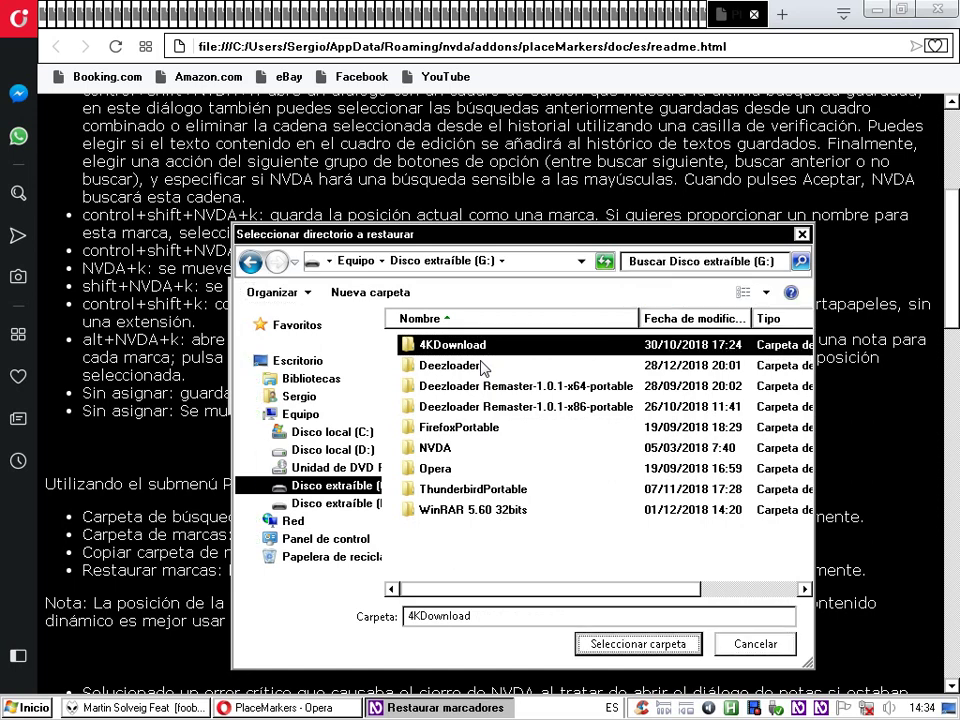
pyautogui.press('Return')
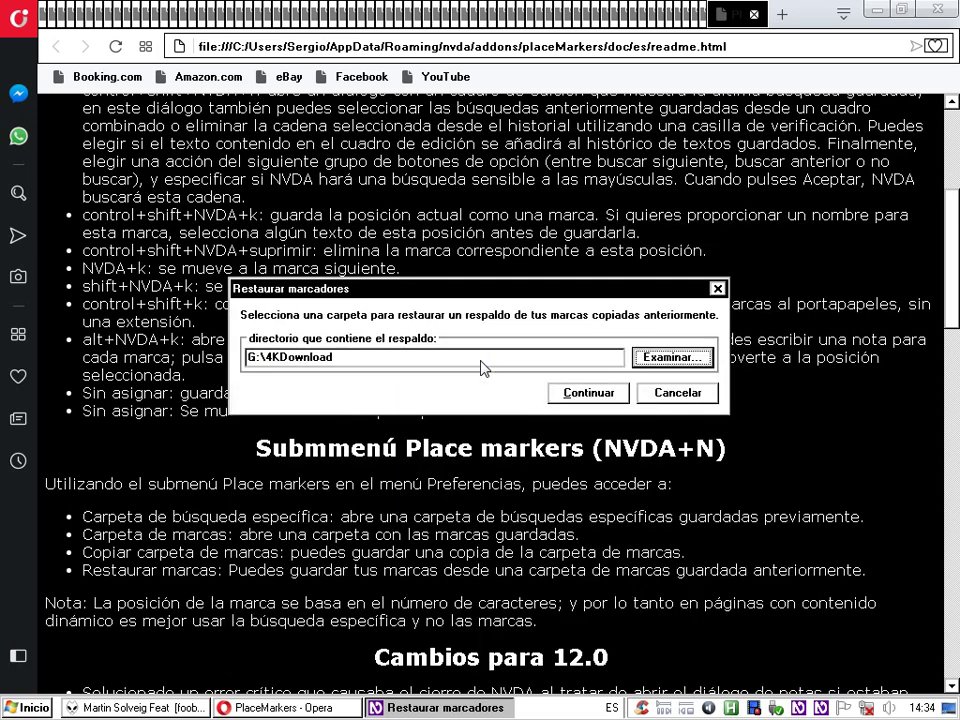
# Shorten the backup directory path to G:\ by removing the folder name, and proceed with restoring the markers.
pyautogui.press('Tab')
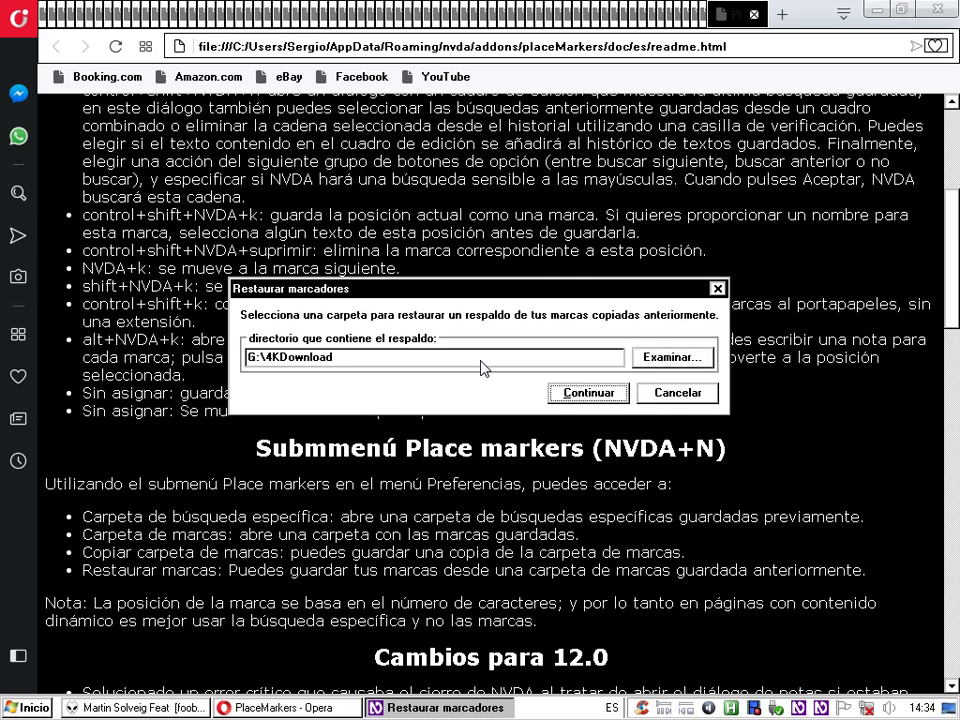
pyautogui.hotkey('shift', 'Tab')
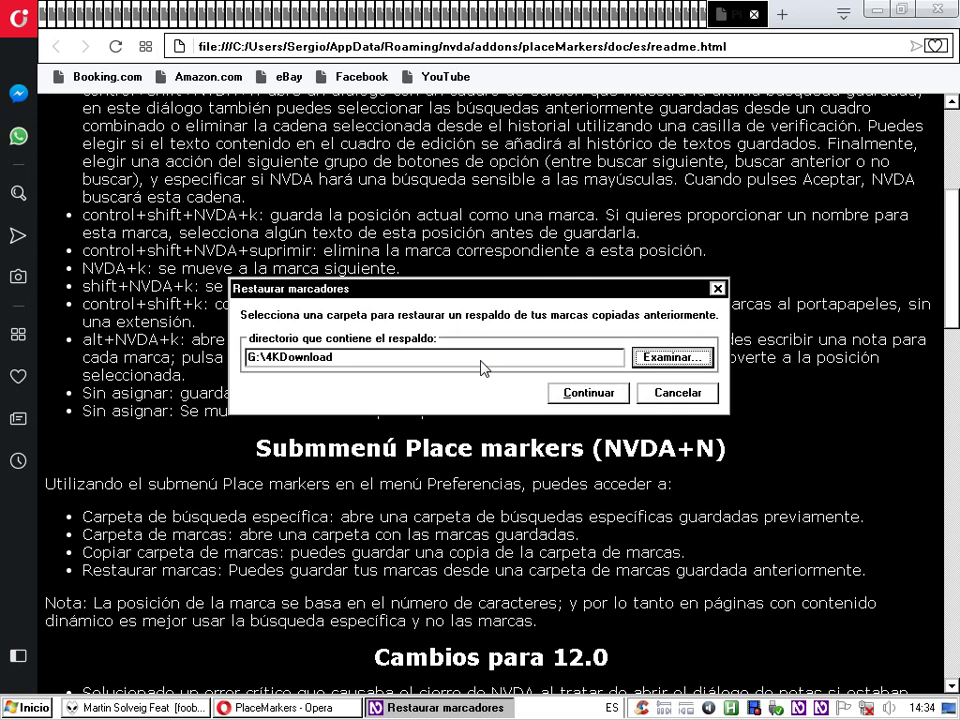
pyautogui.hotkey('shift', 'Tab')
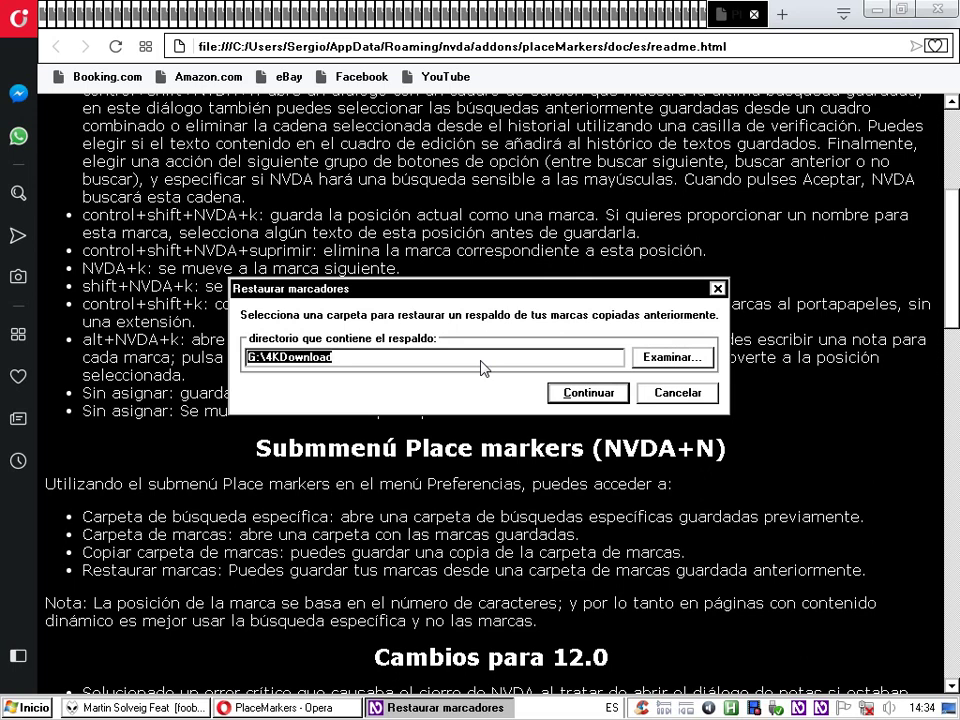
pyautogui.press('Tab')
pyautogui.hotkey('shift', 'Tab')
pyautogui.press('End')
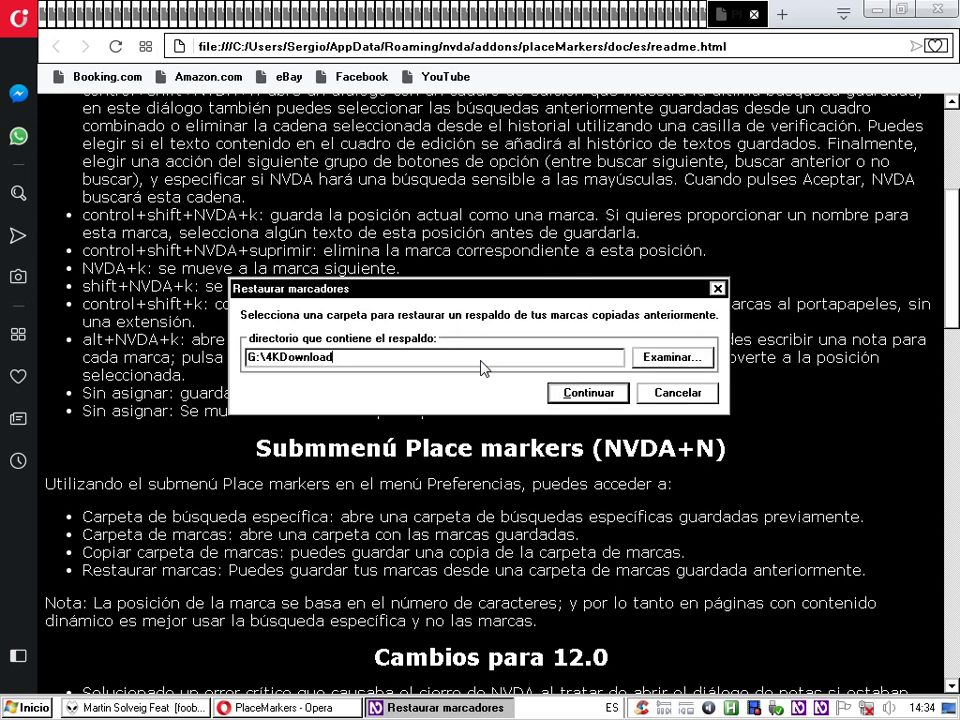
pyautogui.press('BackSpace')
pyautogui.press('BackSpace')
pyautogui.press('BackSpace')
pyautogui.press('BackSpace')
pyautogui.press('BackSpace')
pyautogui.press('BackSpace')
pyautogui.press('BackSpace')
pyautogui.press('BackSpace')
pyautogui.press('BackSpace')
pyautogui.press('BackSpace')
pyautogui.press('Return')
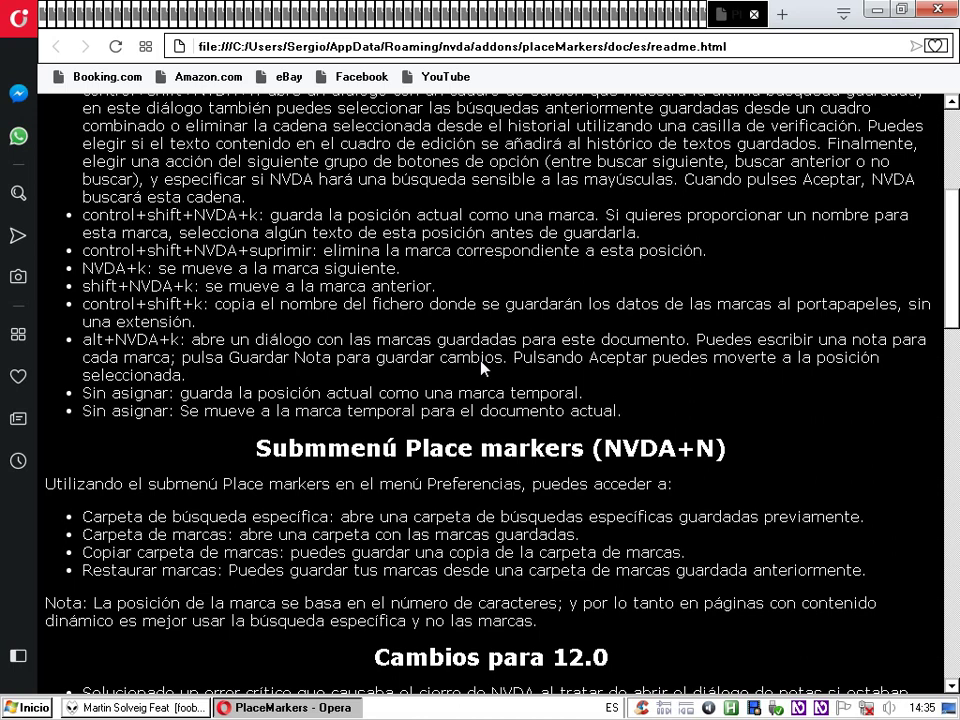
pyautogui.press('super+d')
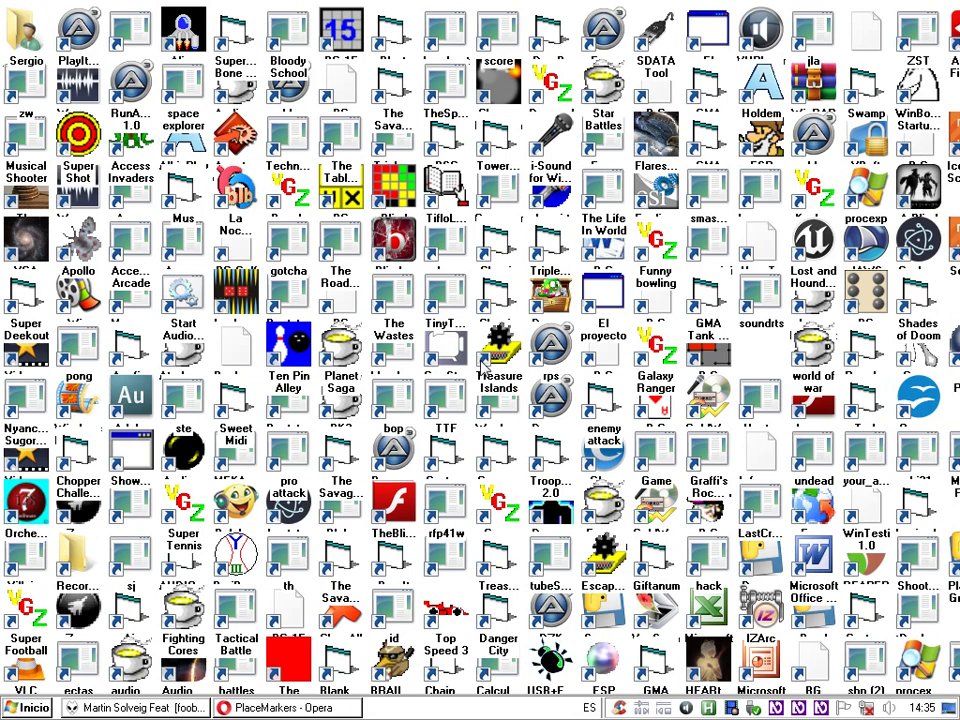
pyautogui.hotkey('alt', 'Tab')
pyautogui.press('Tab')
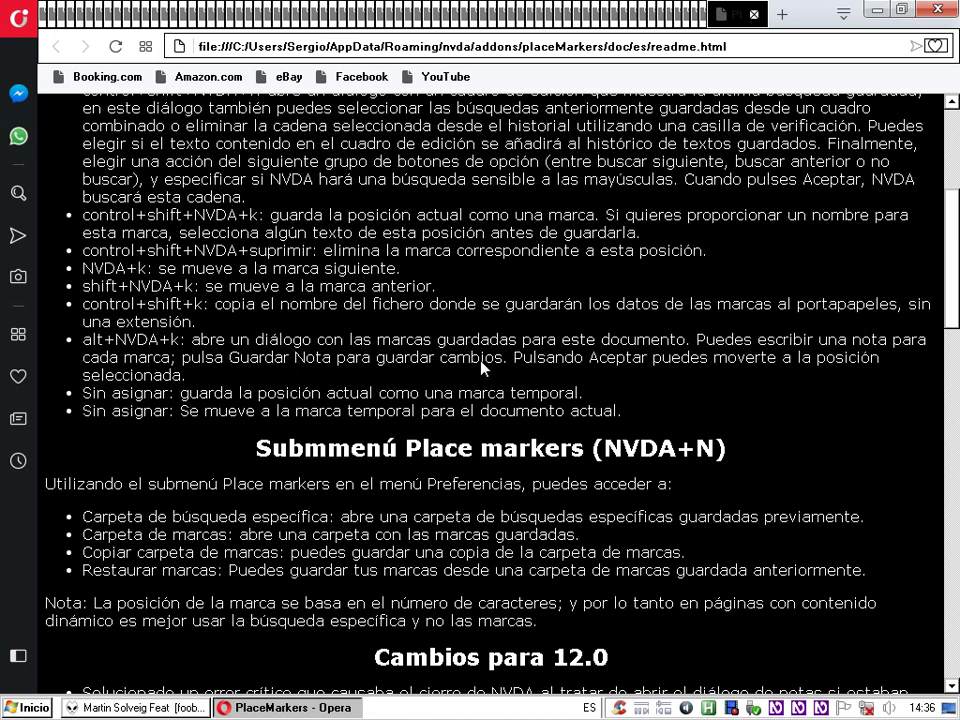
# Open Opciones from NVDA's Preferencias and show the Clip Contents Designer category.
pyautogui.press('insert+n')
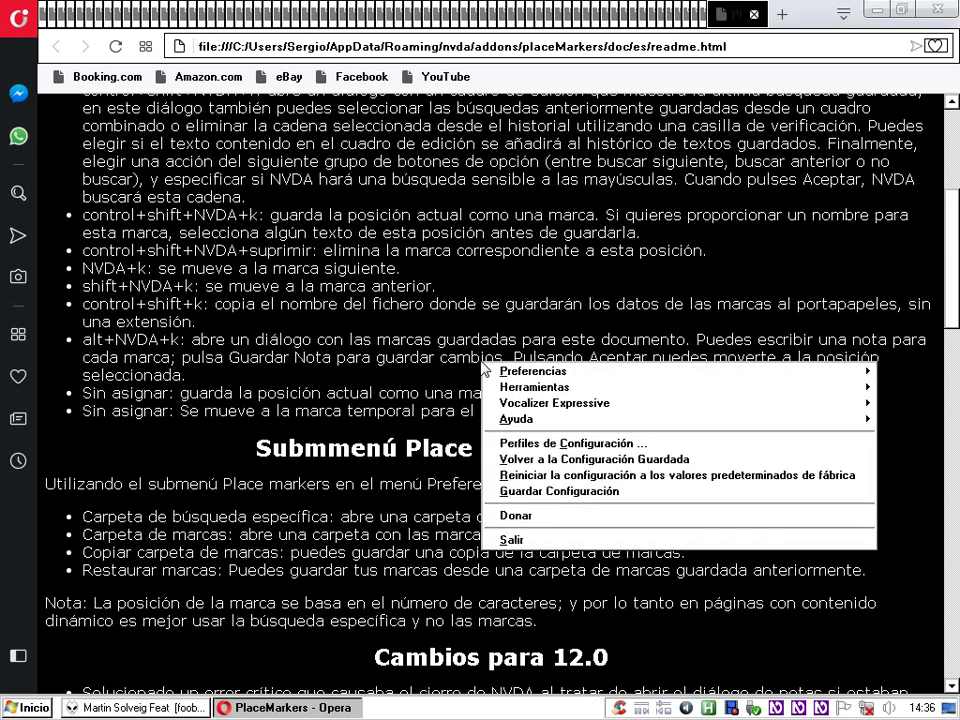
pyautogui.press('Down')
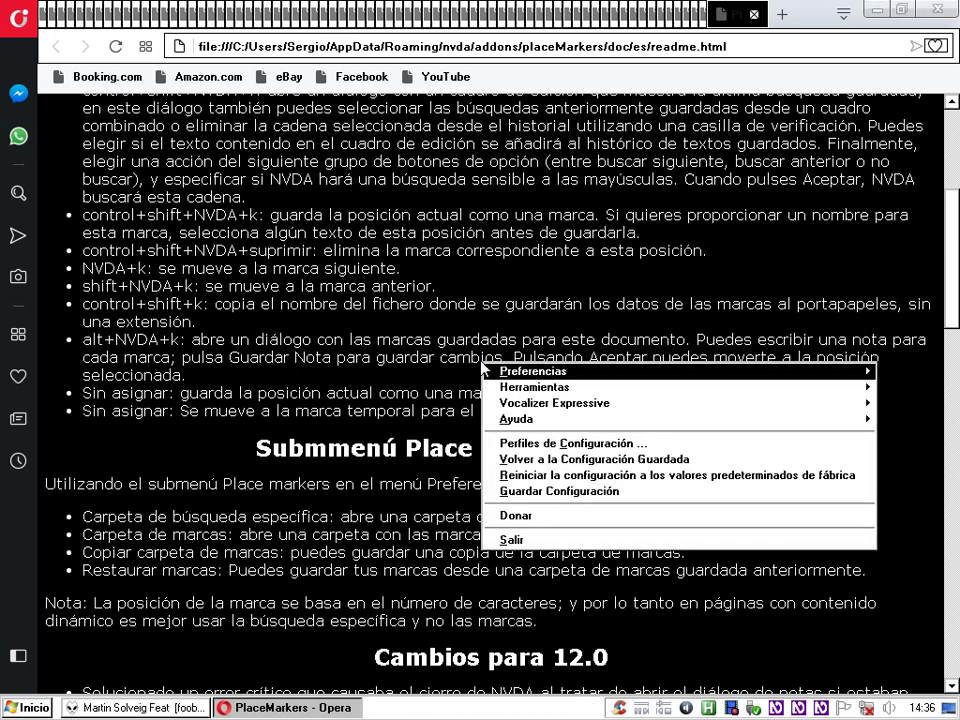
pyautogui.press('Right')
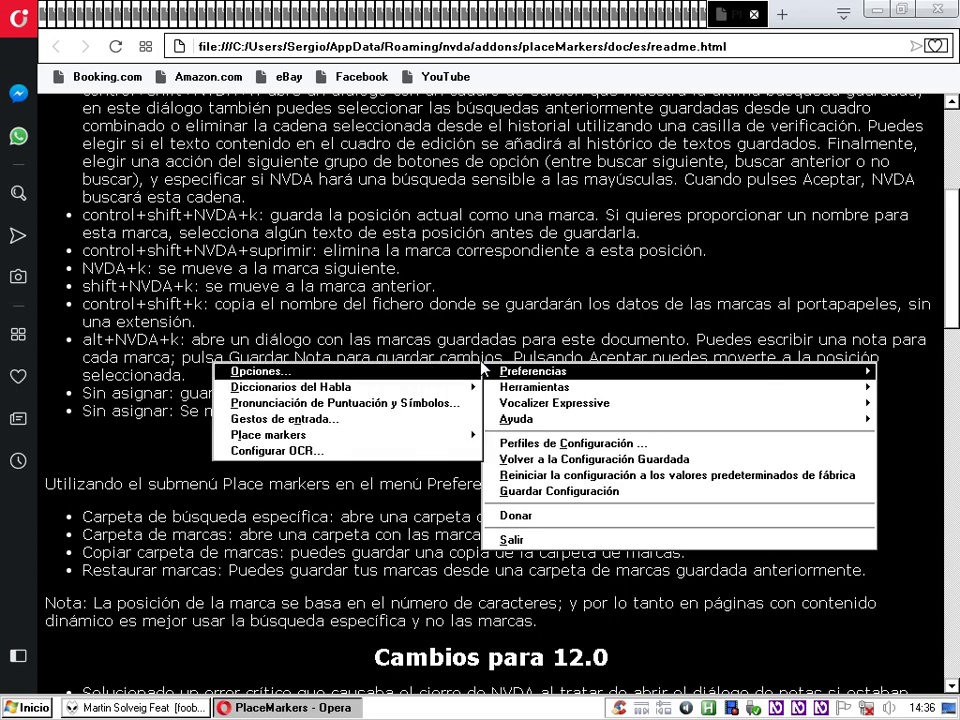
pyautogui.press('Return')
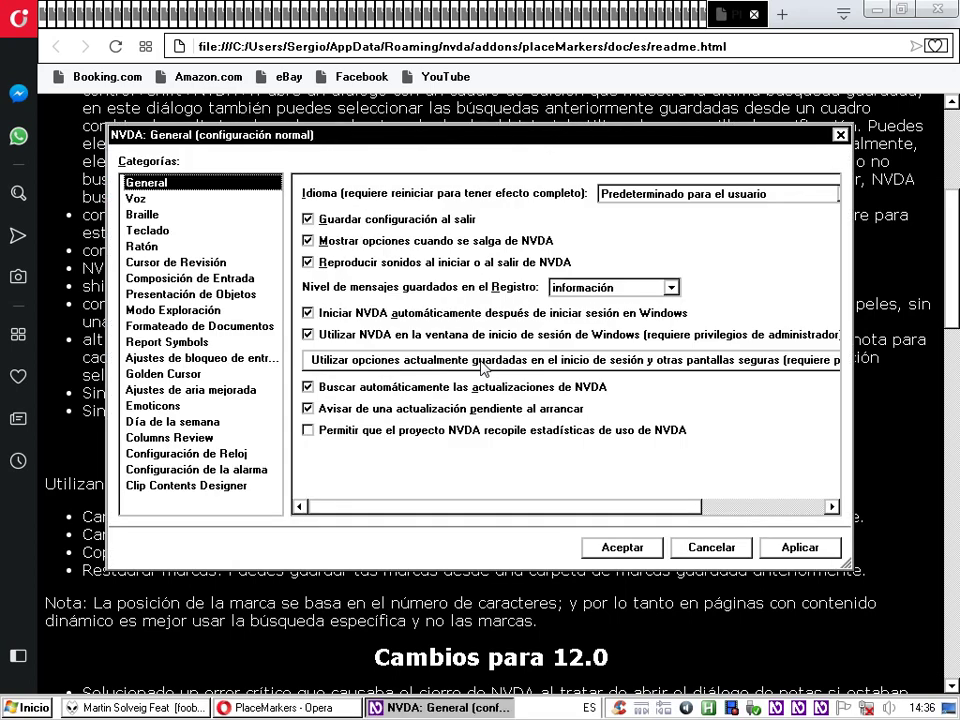
pyautogui.press('End')
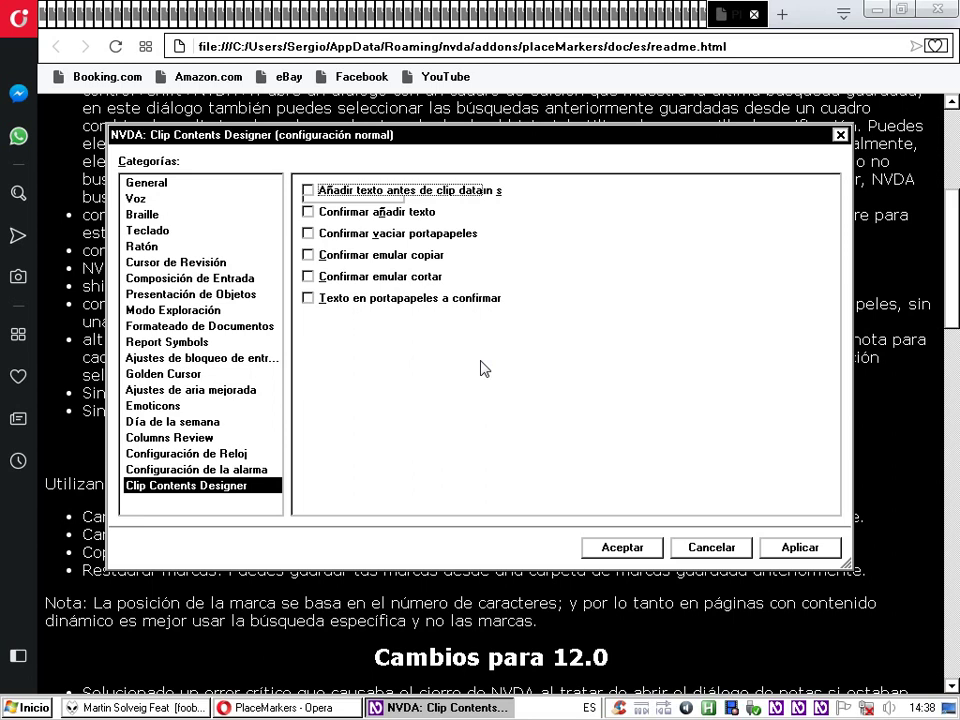
# Review the Clip Contents Designer confirmation options, from Confirmar añadir texto to Texto en portapapeles a confirmar.
pyautogui.press('Tab')
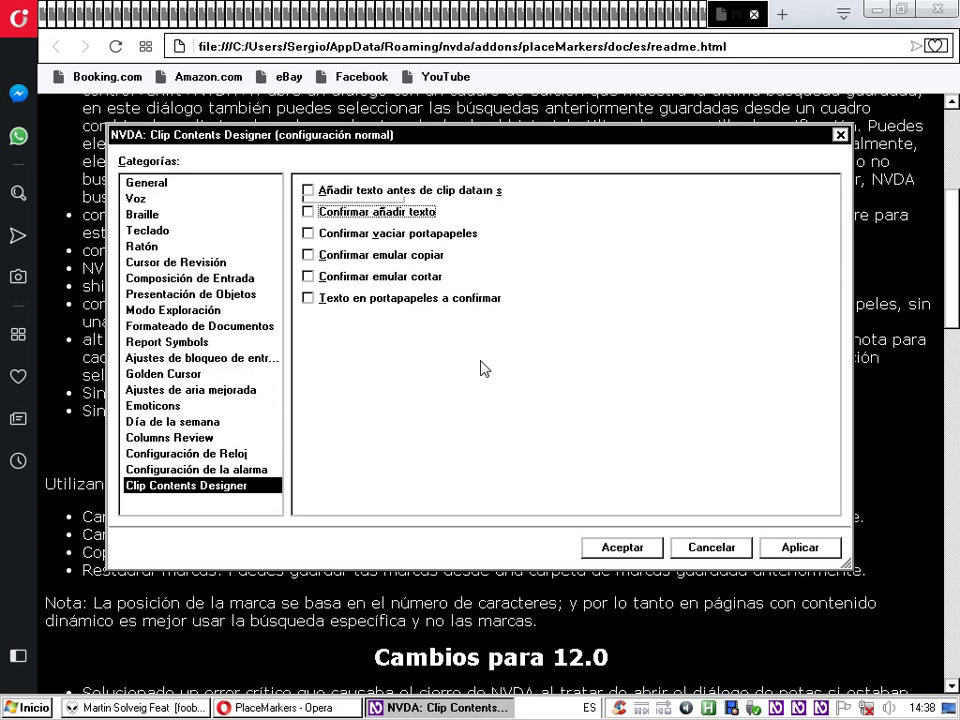
pyautogui.press('Tab')
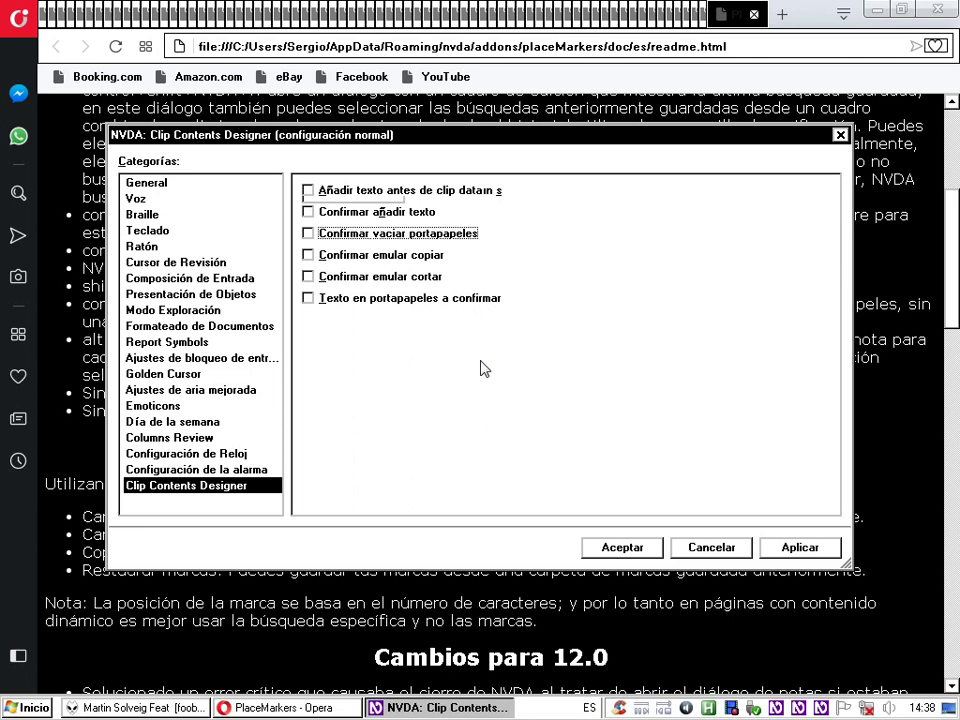
pyautogui.press('Tab')
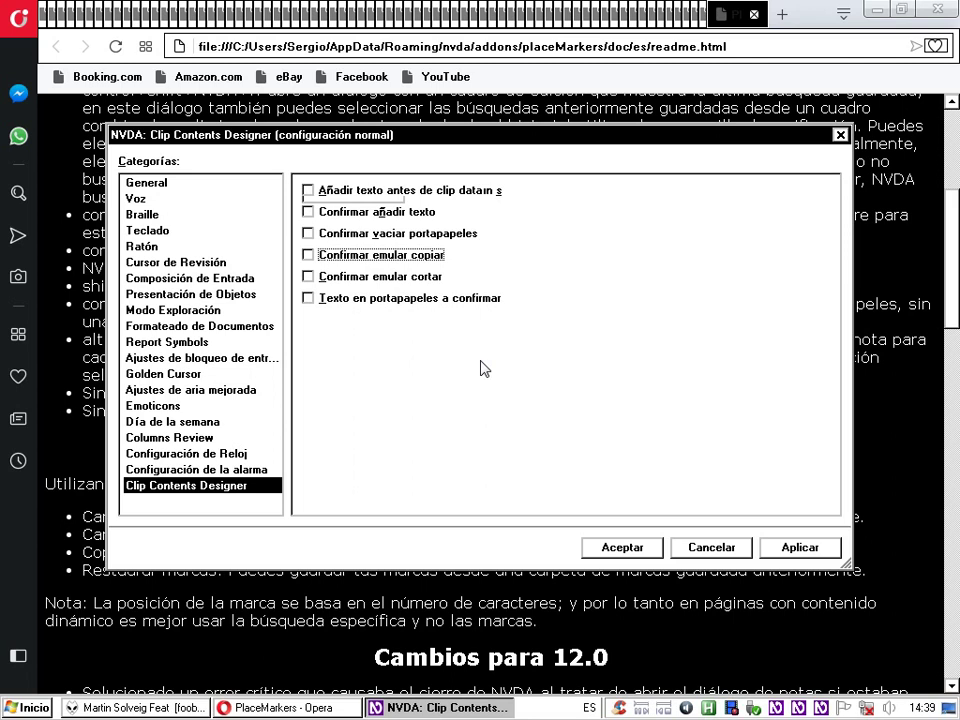
pyautogui.press('Tab')
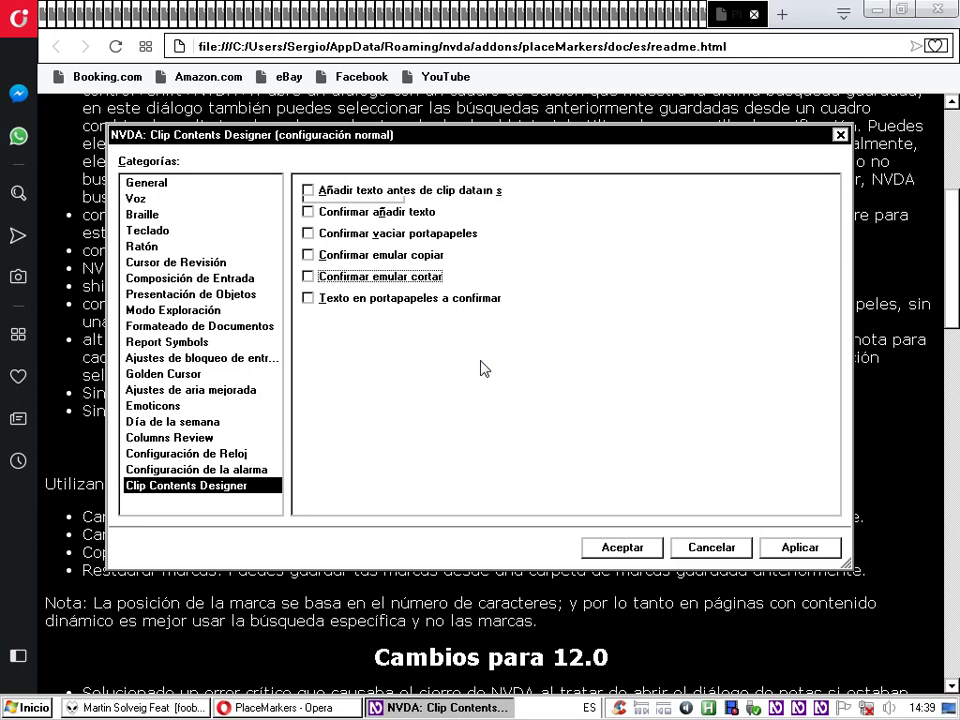
pyautogui.press('Tab')
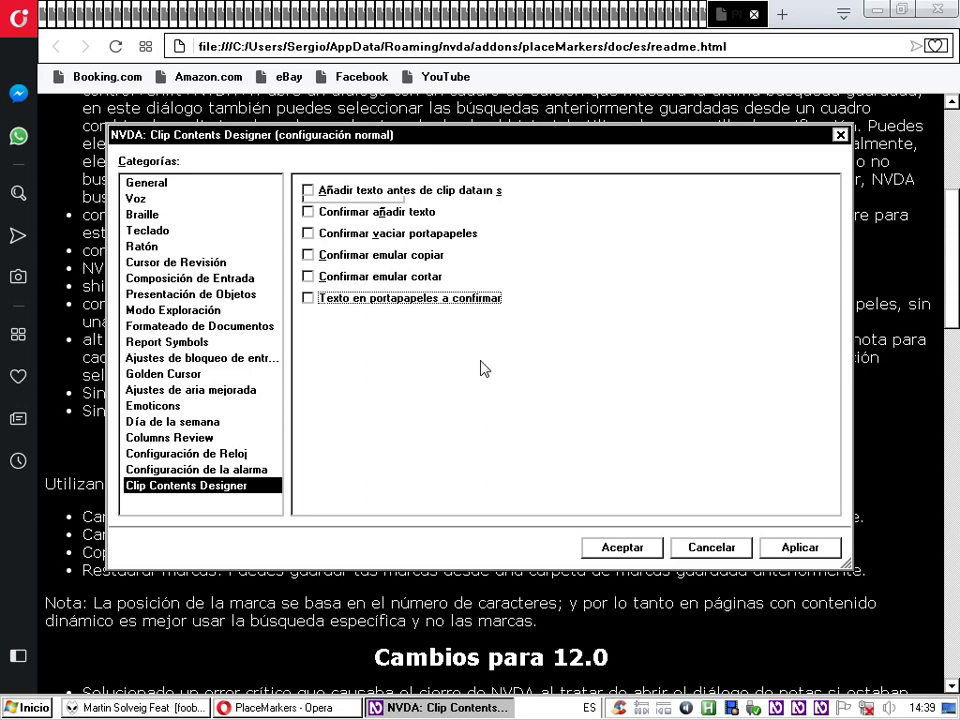
# Go past the Clip Contents Designer options to the dialog's closing choices and leave the NVDA settings without applying anything.
pyautogui.press('Tab')
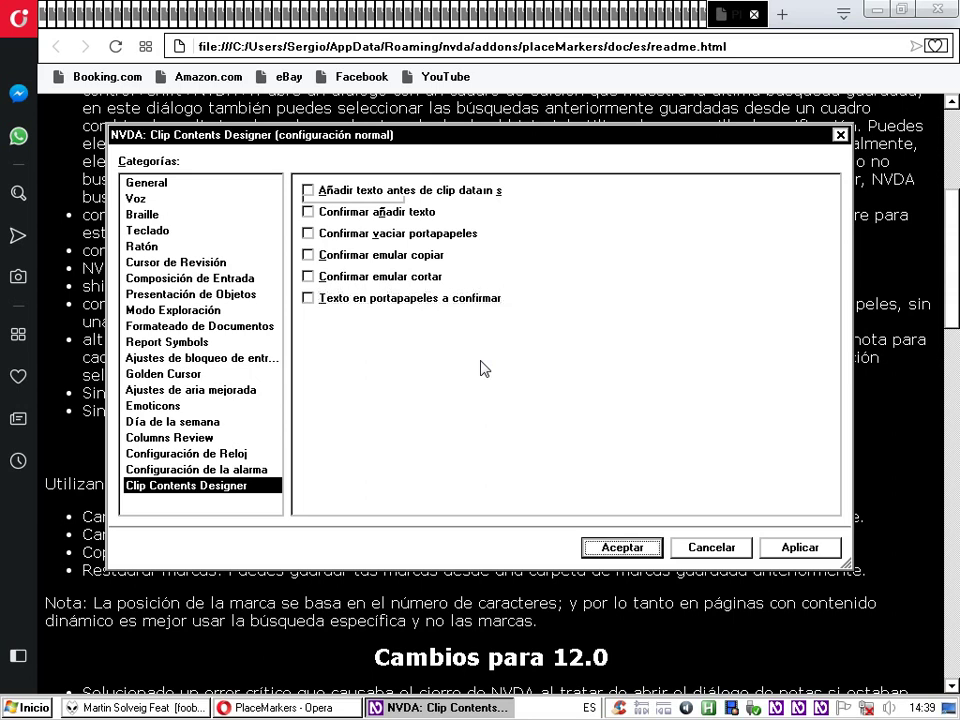
pyautogui.press('Tab')
pyautogui.press('Tab')
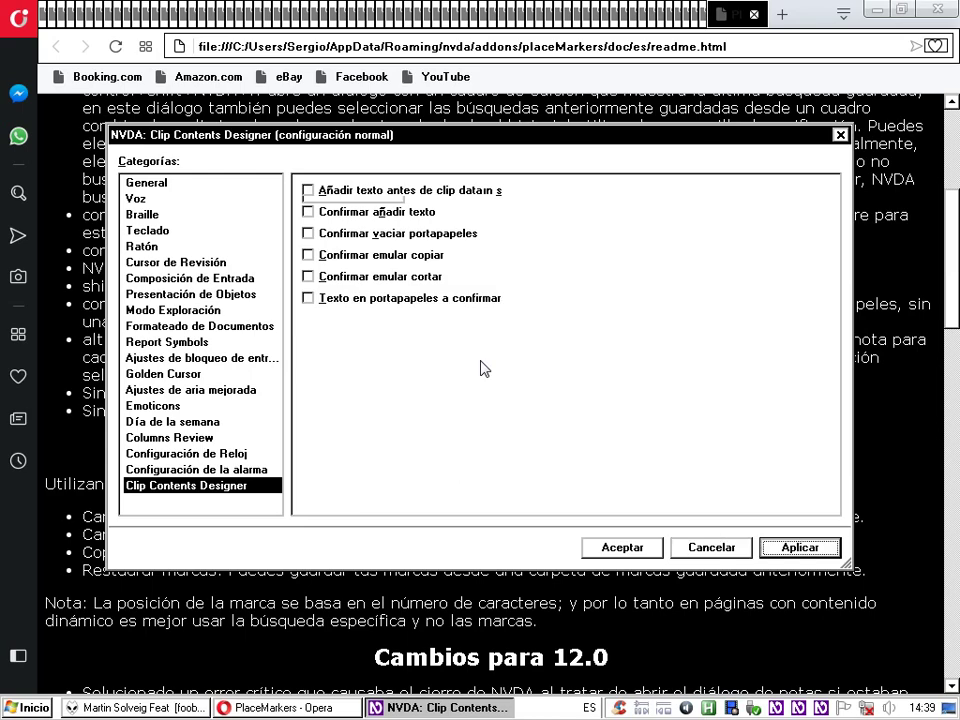
pyautogui.press('Escape')
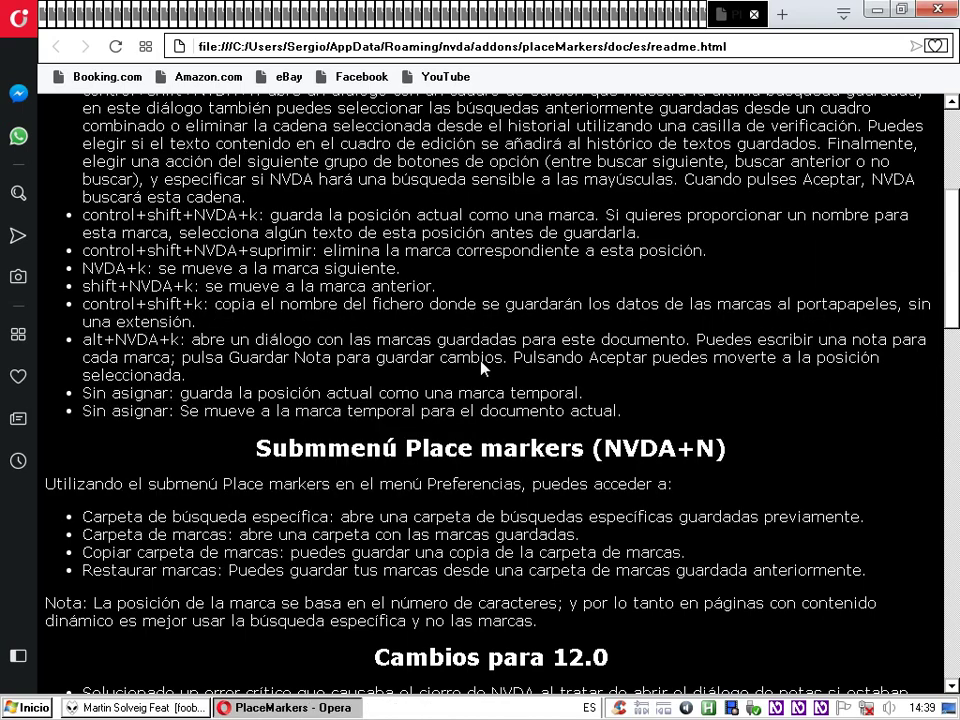
# Focus the versión de desarrollo link, open the Búsqueda específica dialog, and go through its controls back to the search text.
pyautogui.press('Tab')
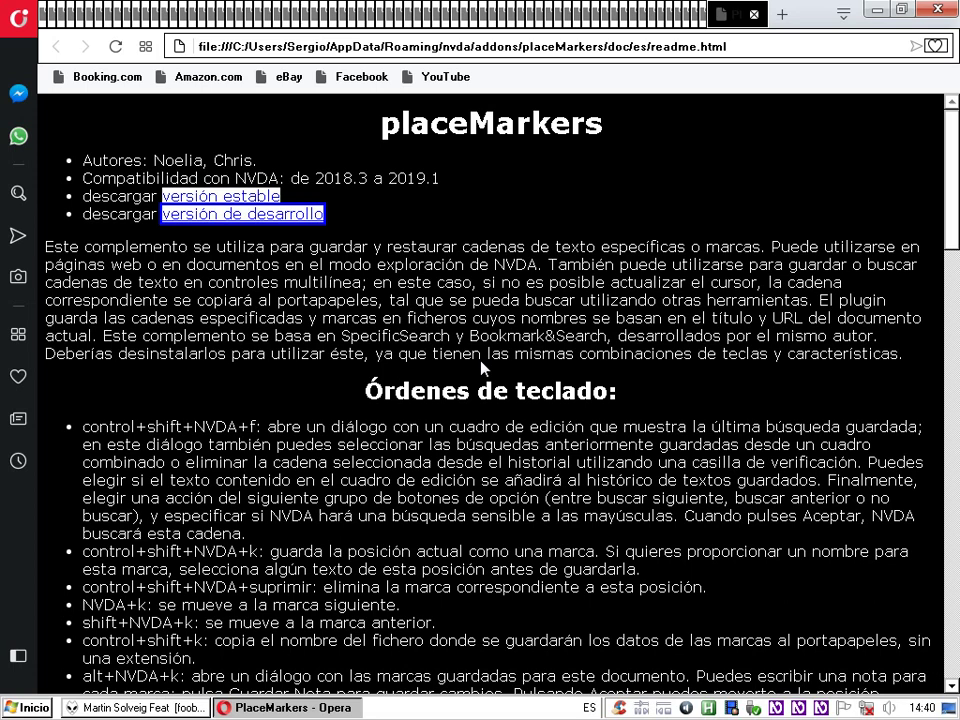
pyautogui.press('ctrl+shift+Insert+f')
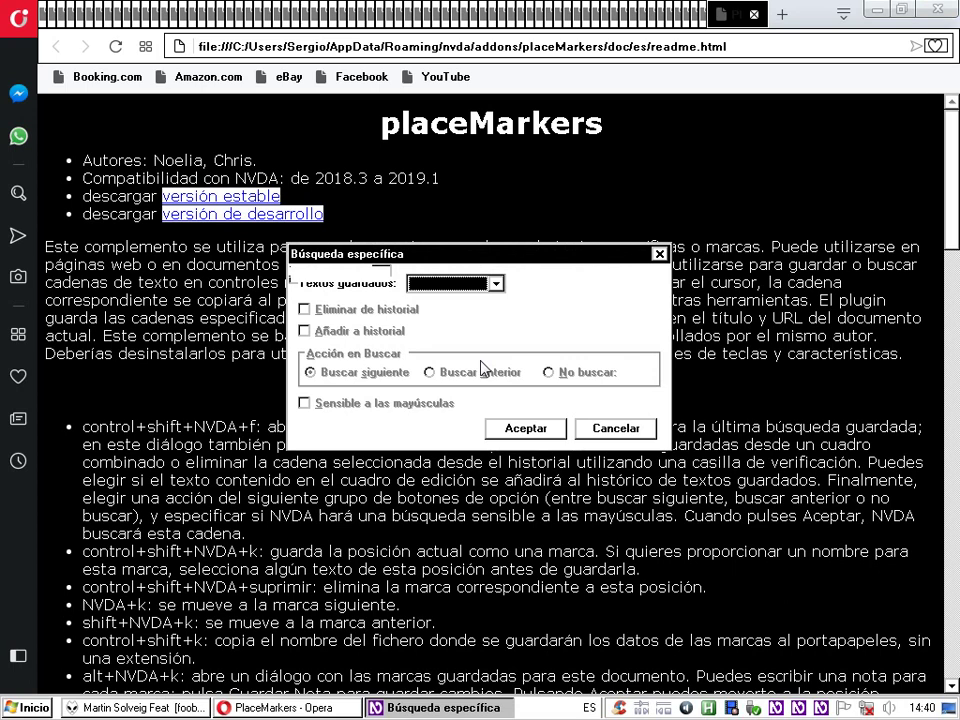
pyautogui.press('Tab')
pyautogui.press('Tab')
pyautogui.press('Tab')
pyautogui.press('Tab')
pyautogui.press('Tab')
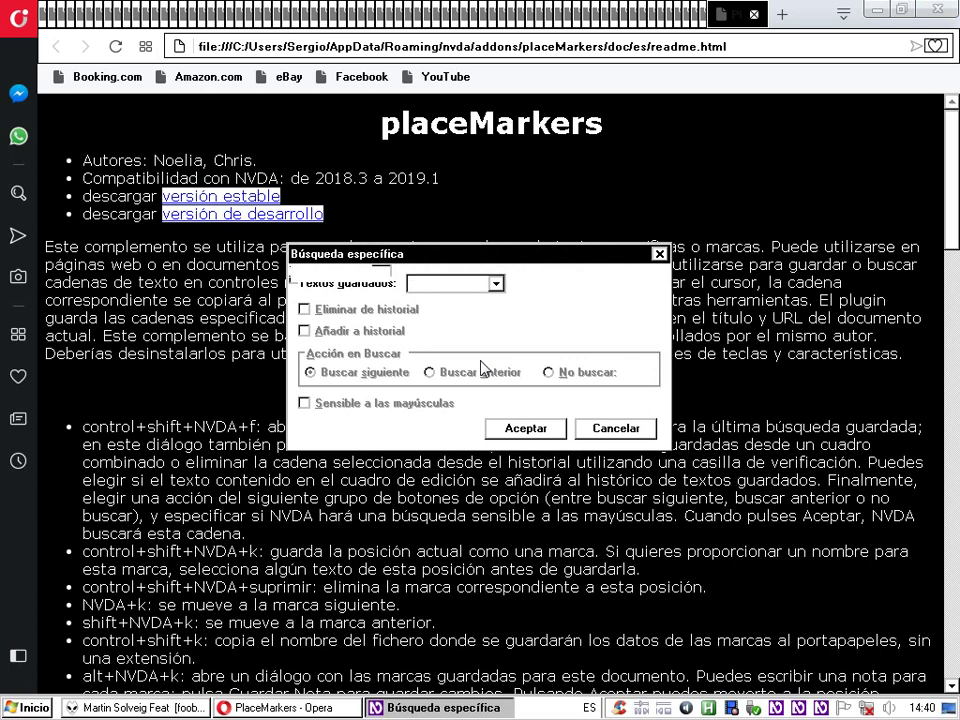
pyautogui.press('Tab')
pyautogui.press('Tab')
# Enter "versión" as the specific search text with Añadir a historial enabled, and leave the dialog.
pyautogui.write('ve')
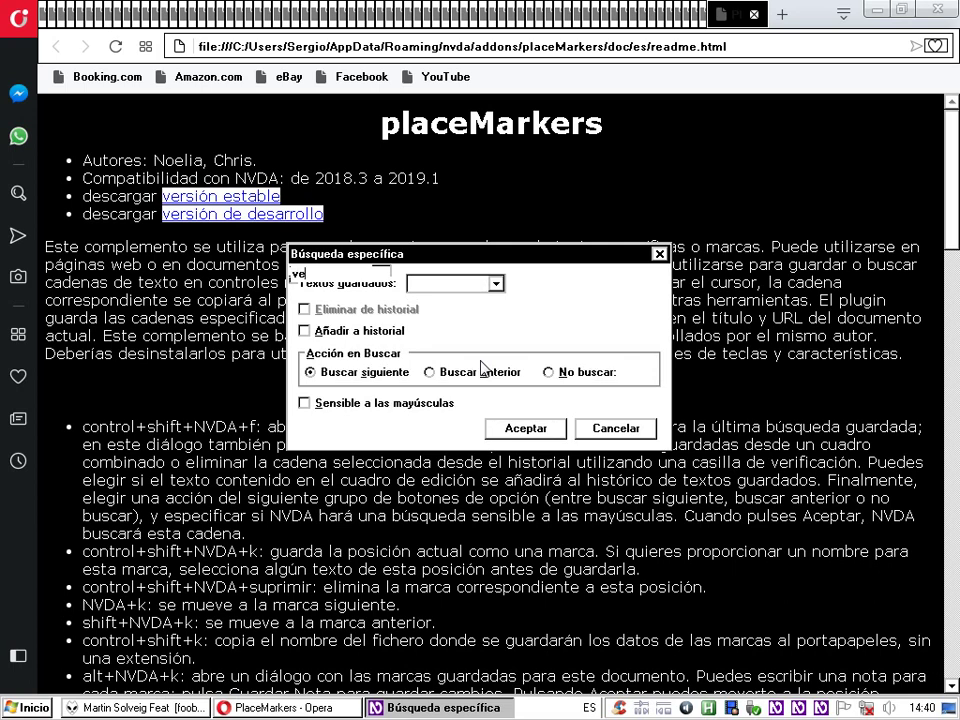
pyautogui.write('rsiónb')
pyautogui.press('BackSpace')
pyautogui.press('Tab')
pyautogui.press('Tab')
pyautogui.press('space')
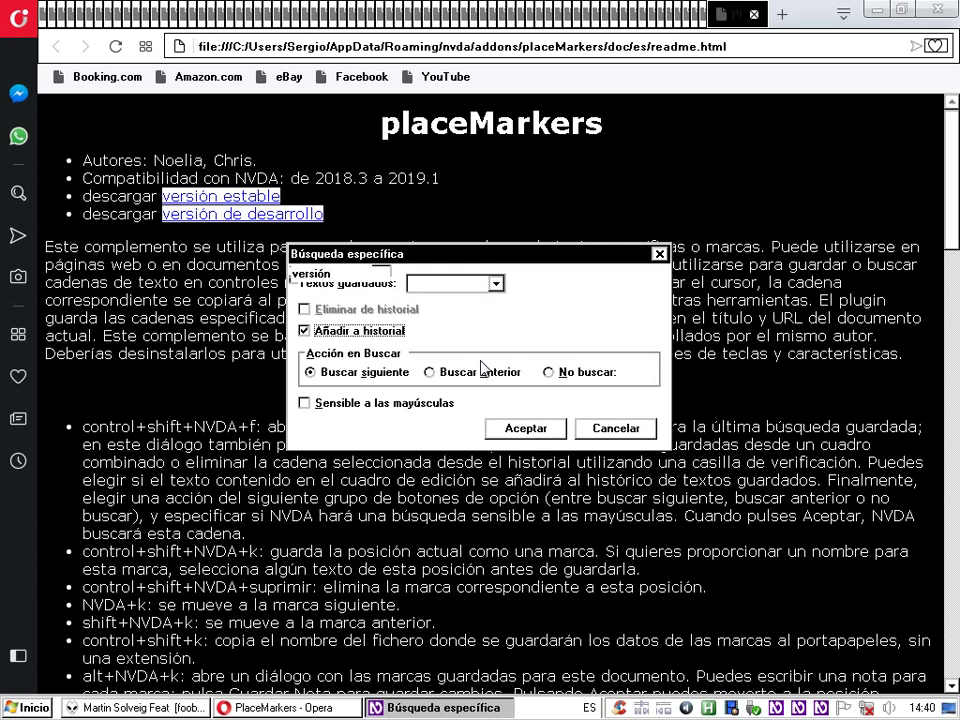
pyautogui.press('Tab')
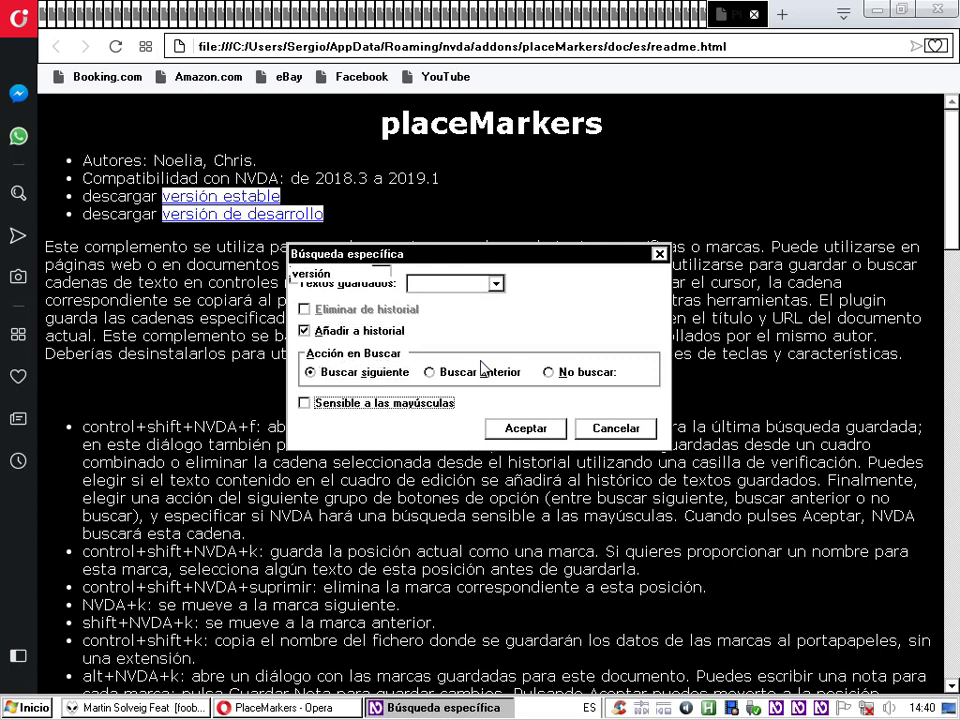
pyautogui.press('Escape')
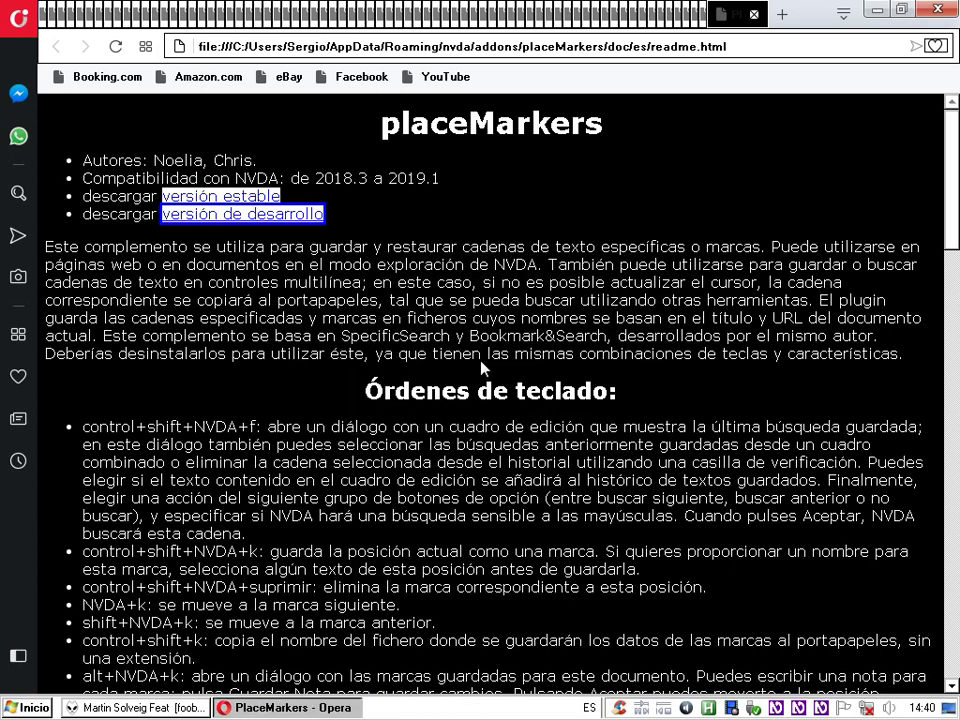
# Focus the versión estable download link and return to the versión de desarrollo link.
pyautogui.hotkey('shift', 'Tab')
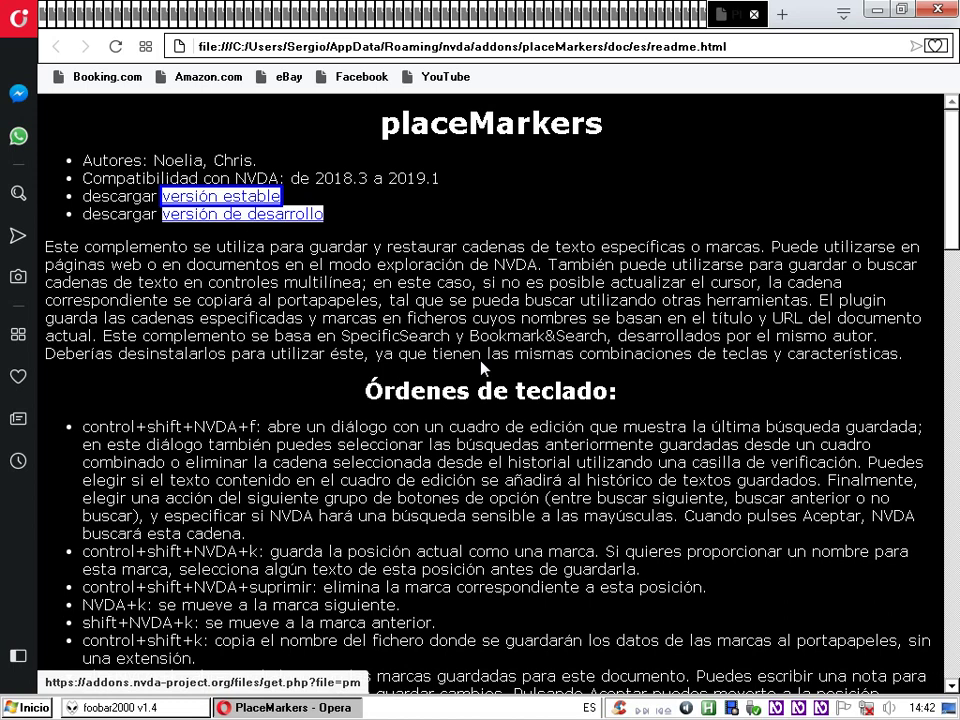
pyautogui.press('Tab')
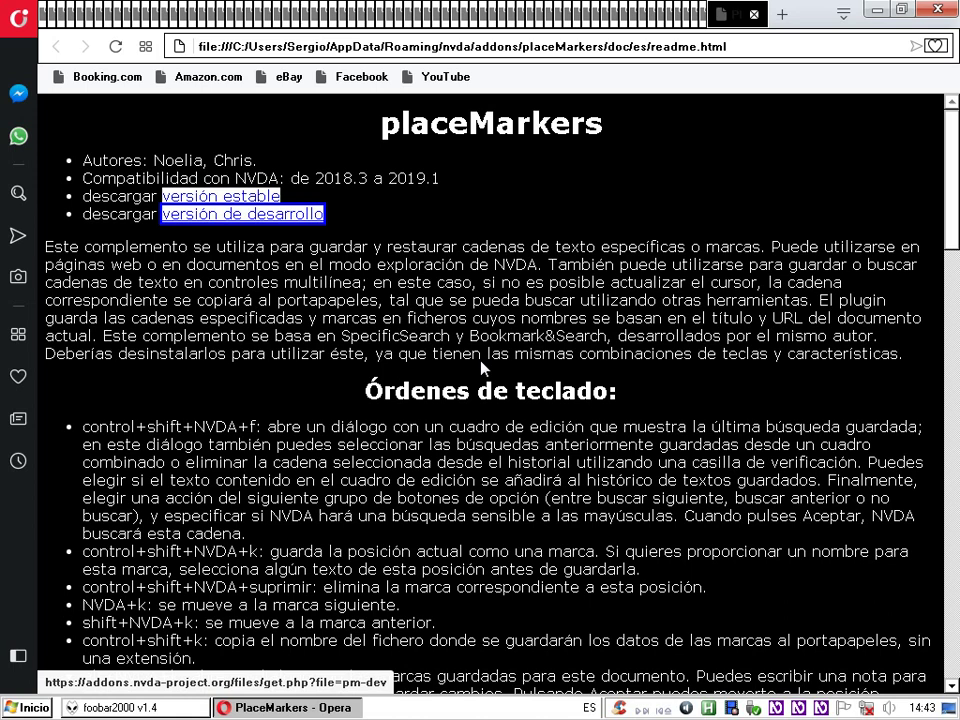
# Run a specific search for "temporal" in the placeMarkers page with Buscar siguiente.
pyautogui.press('ctrl+shift+Insert+f')
pyautogui.write('ver')
pyautogui.press('BackSpace')
pyautogui.press('BackSpace')
pyautogui.press('BackSpace')
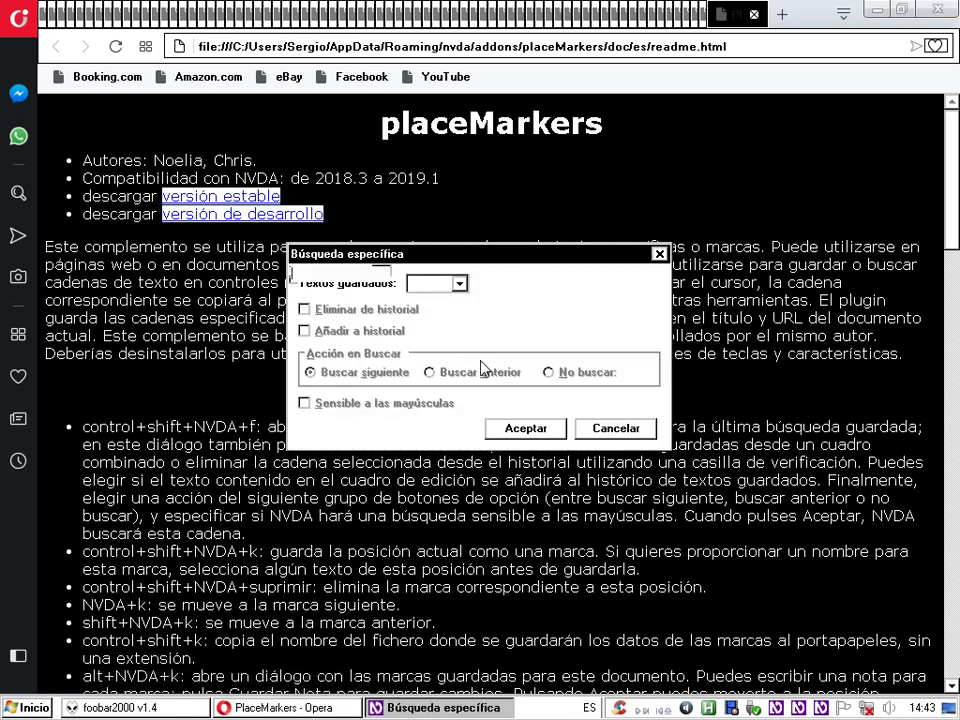
pyautogui.write('temporal')
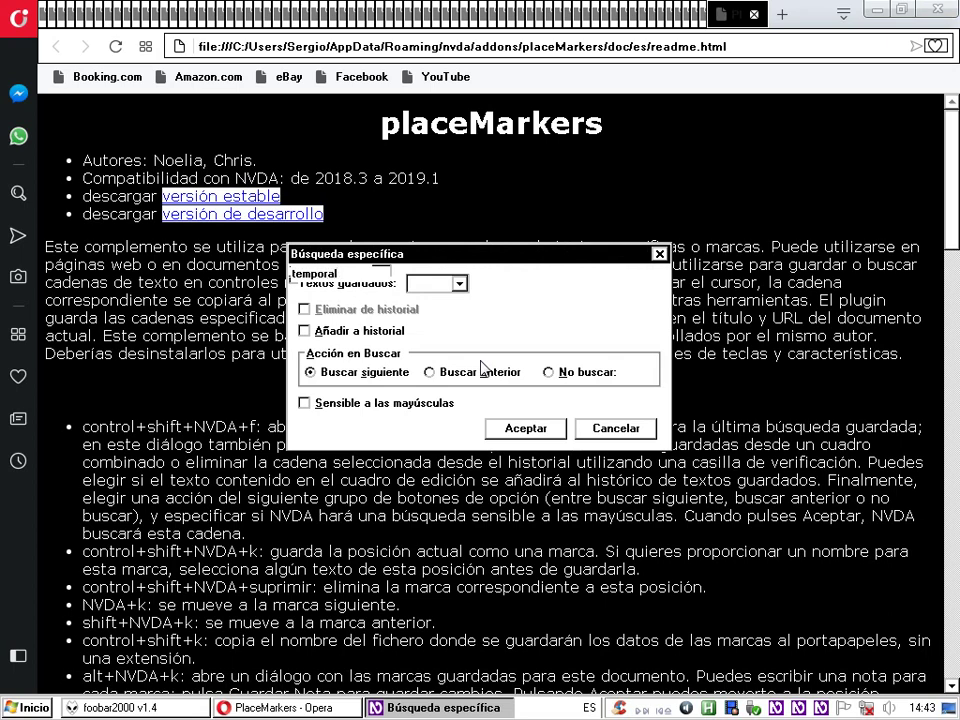
pyautogui.press('Tab')
pyautogui.press('Tab')
pyautogui.press('Tab')
pyautogui.press('Tab')
pyautogui.press('Tab')
pyautogui.press('Tab')
pyautogui.hotkey('shift', 'Tab')
pyautogui.press('Return')
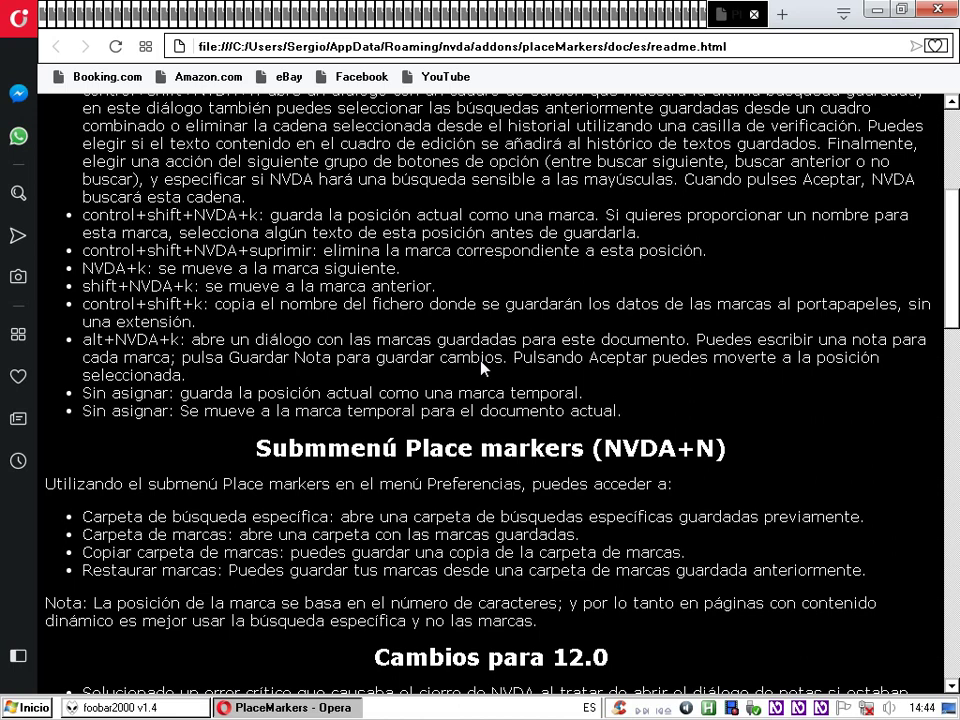
# Show the desktop and open a blank document in Bloc de notas by running notepad.
pyautogui.press('super+d')
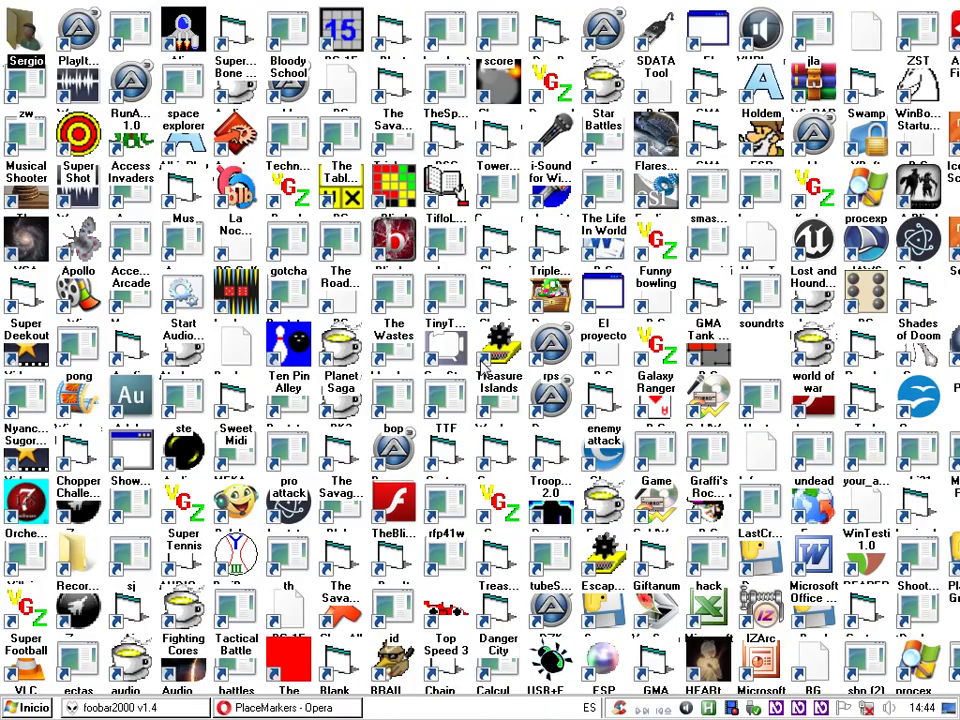
pyautogui.press('super+r')
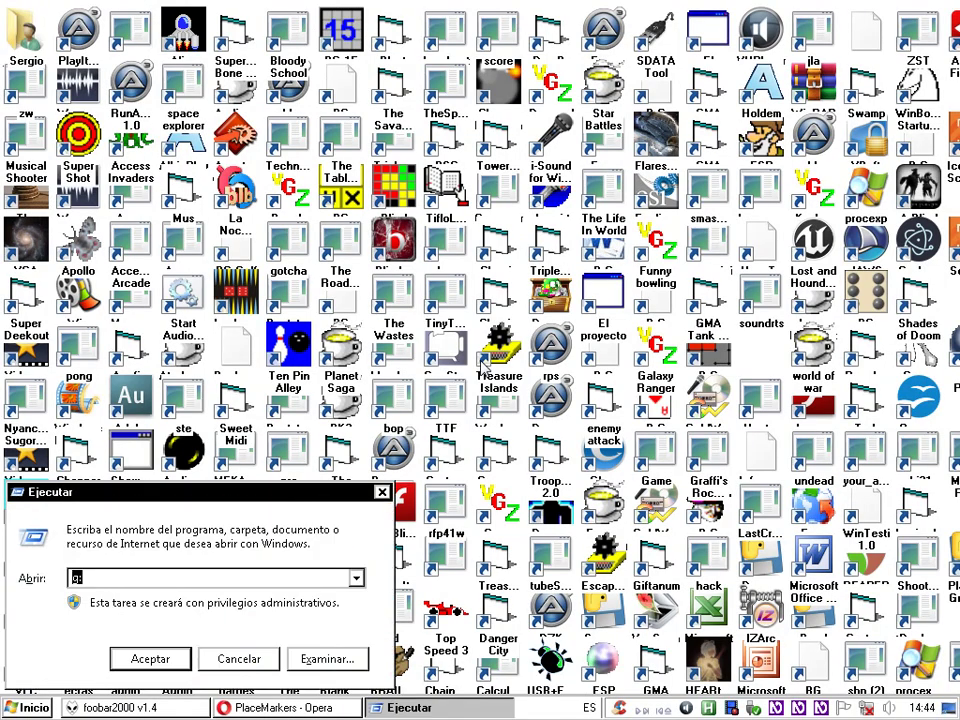
pyautogui.write('notepad')
pyautogui.press('Return')
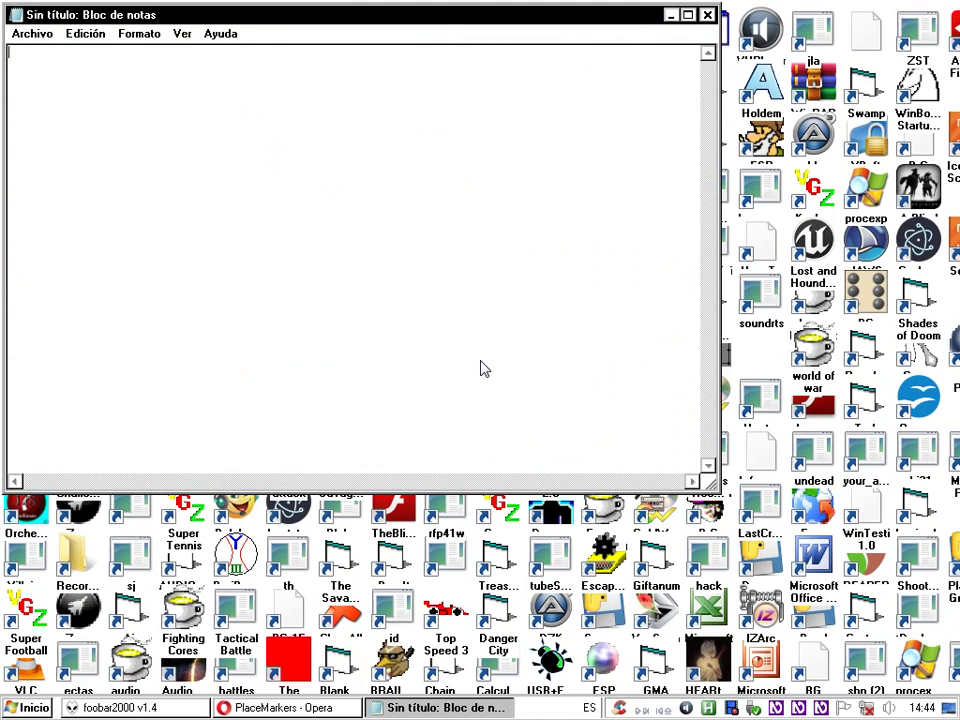
# Enter lines "versión estable", "versión de desarrollo" and "• Sin asignar: guarda la posición actual como una marca temporal" in the note and review them from the start.
pyautogui.write('versión estable versión de desarrollo • sin asignar: guarda la posición actual como una marca temporal')
pyautogui.hotkey('ctrl', 'Home')
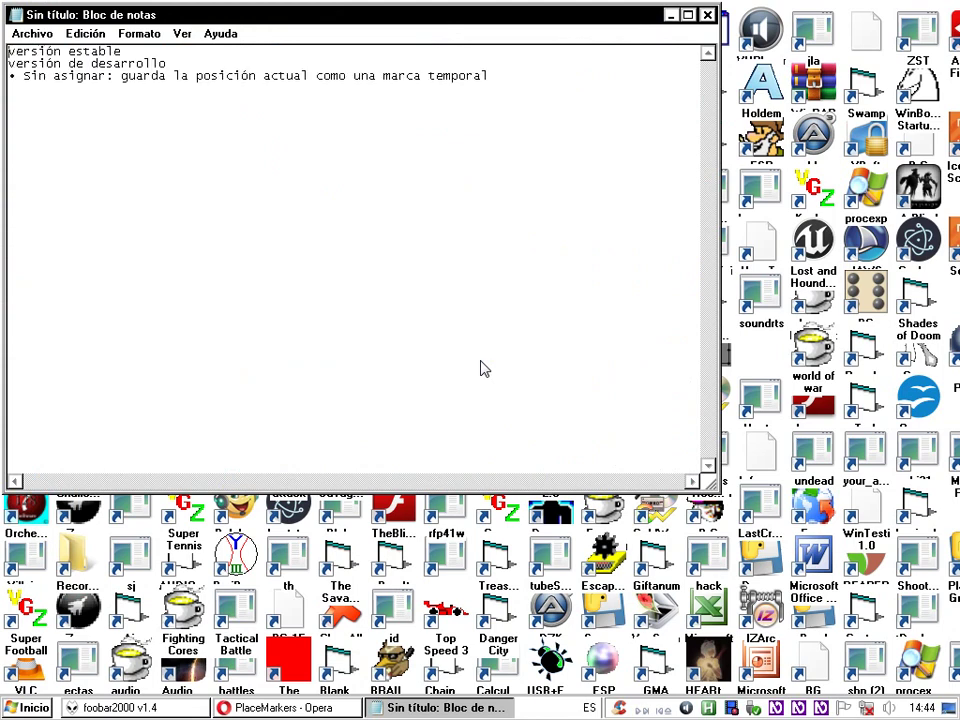
pyautogui.press('Down')
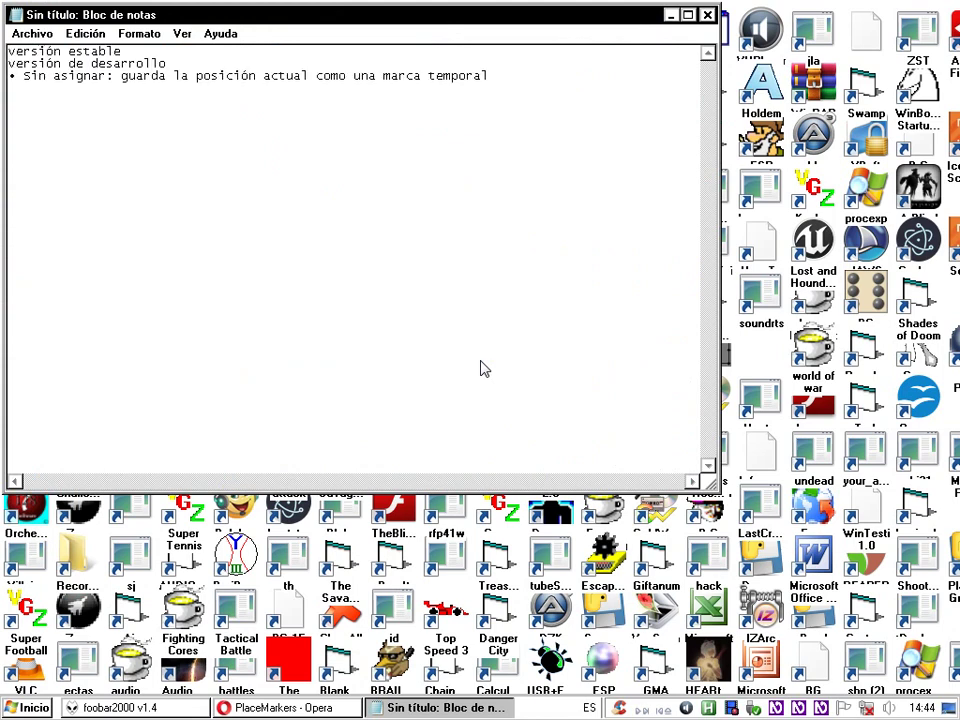